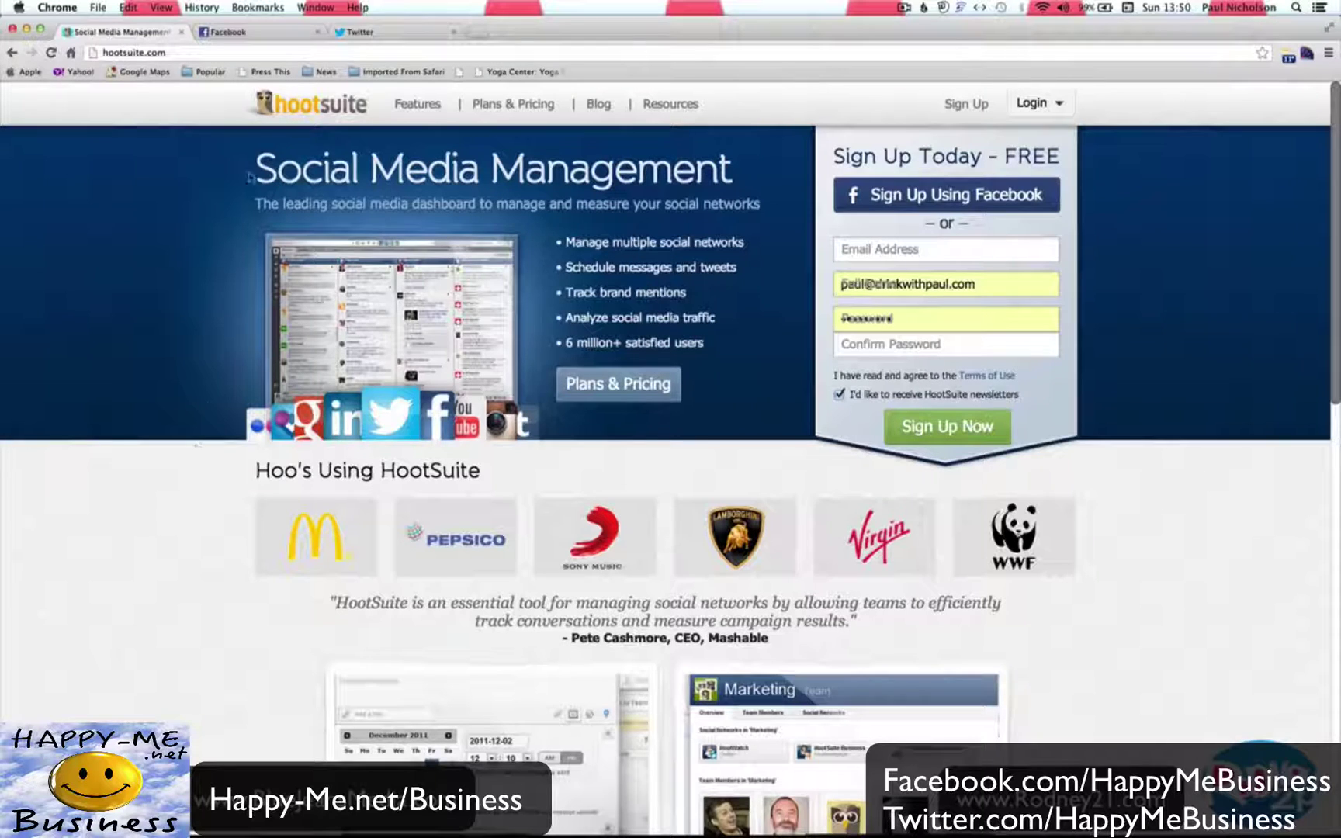
Switch to Twitter and scroll through The Beer Emporium's home timeline, ending back at the top.
click(364, 33)
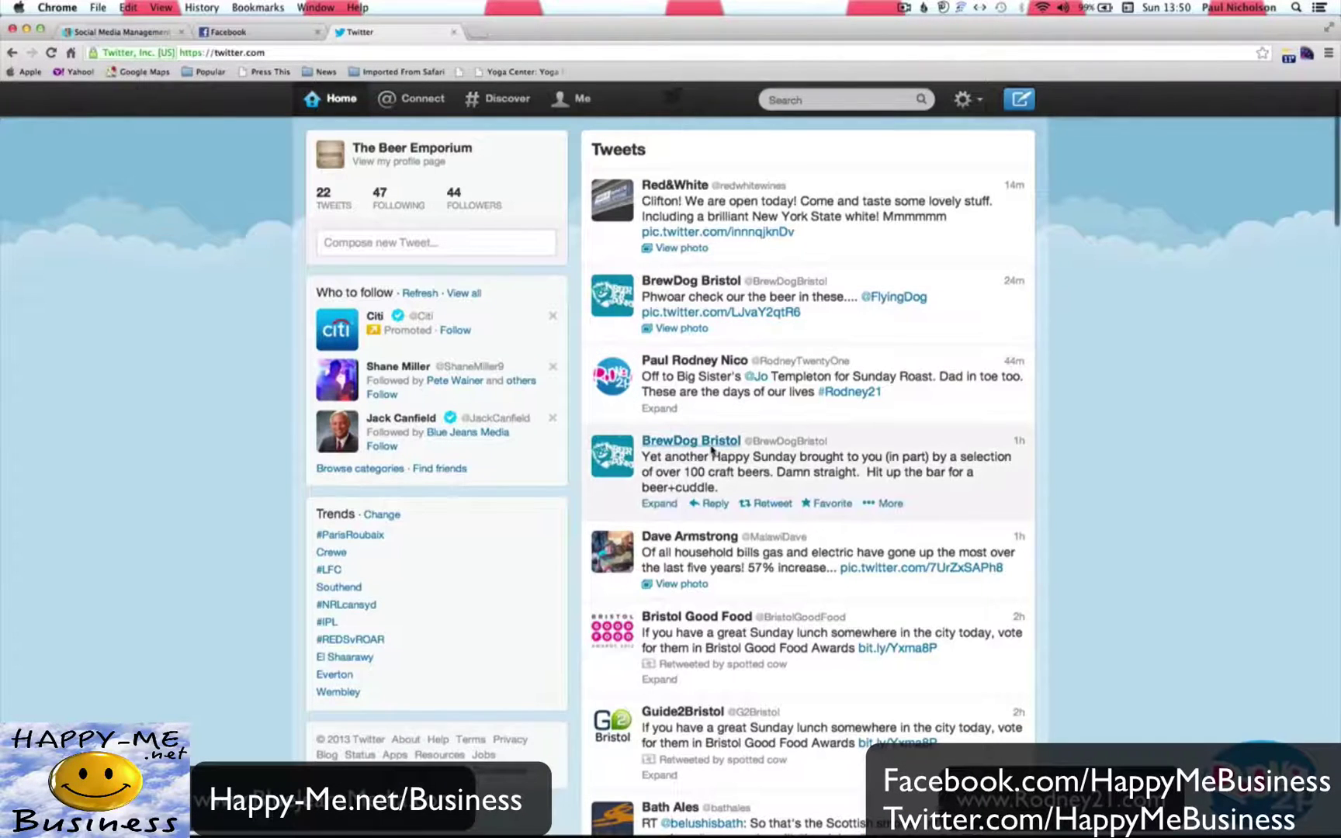
scroll(711, 450, down, 20)
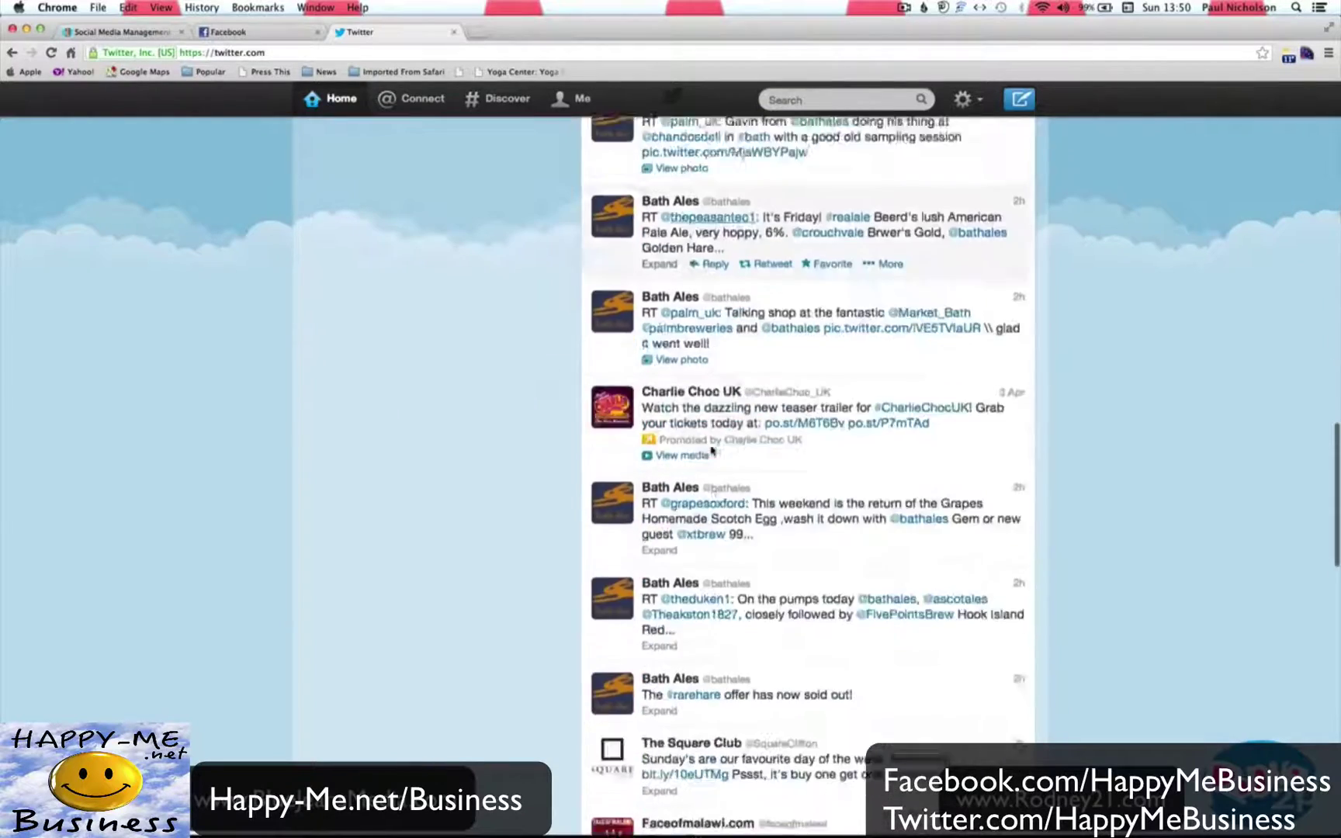
scroll(712, 450, down, 10)
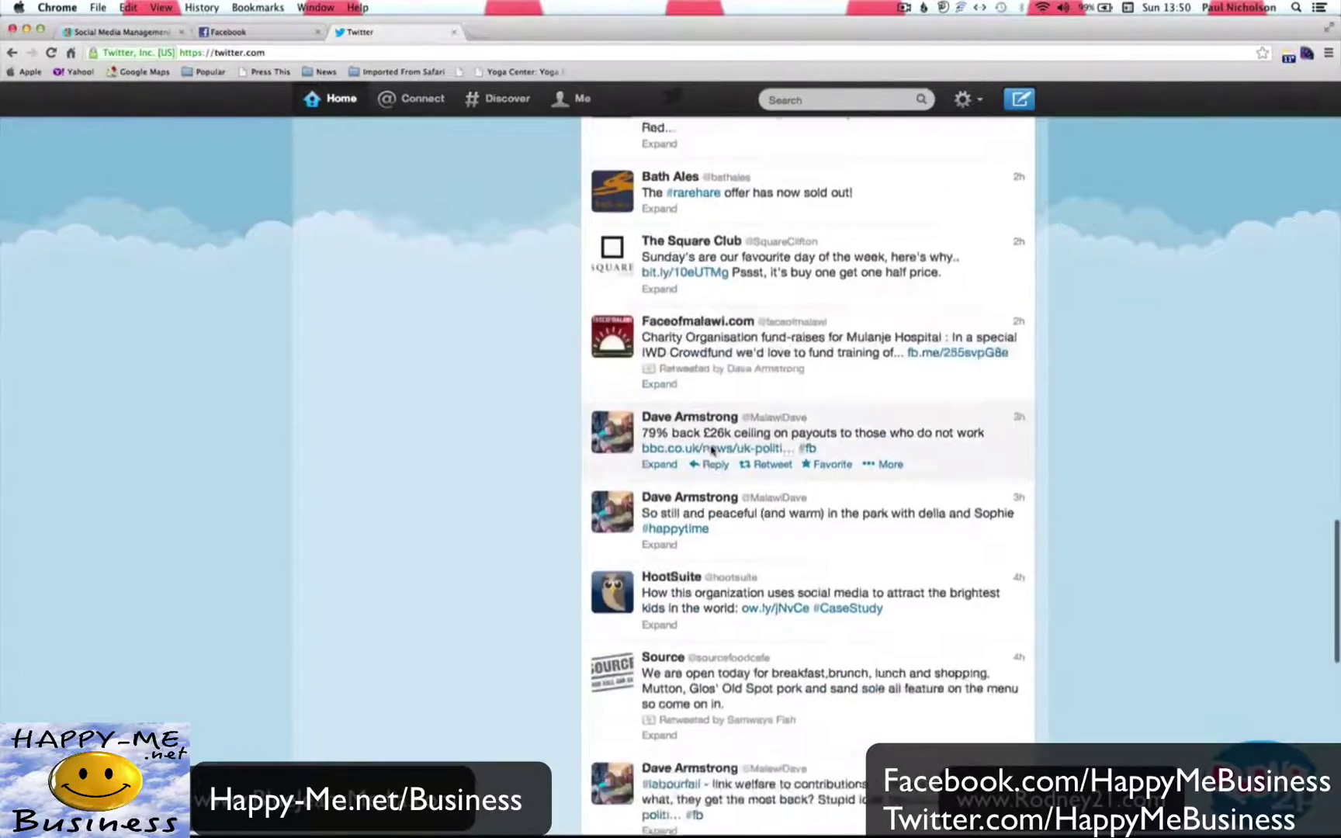
scroll(712, 450, down, 10)
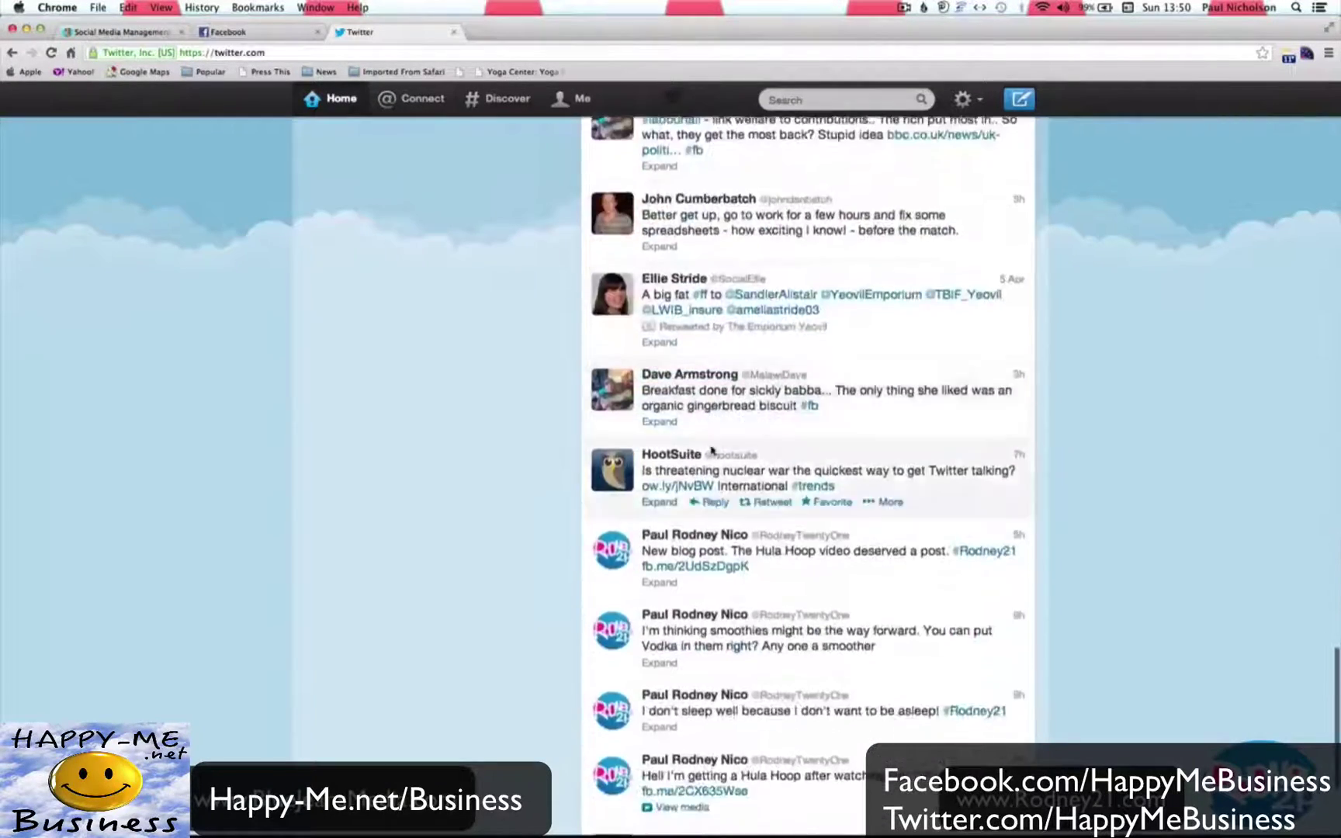
scroll(712, 450, down, 20)
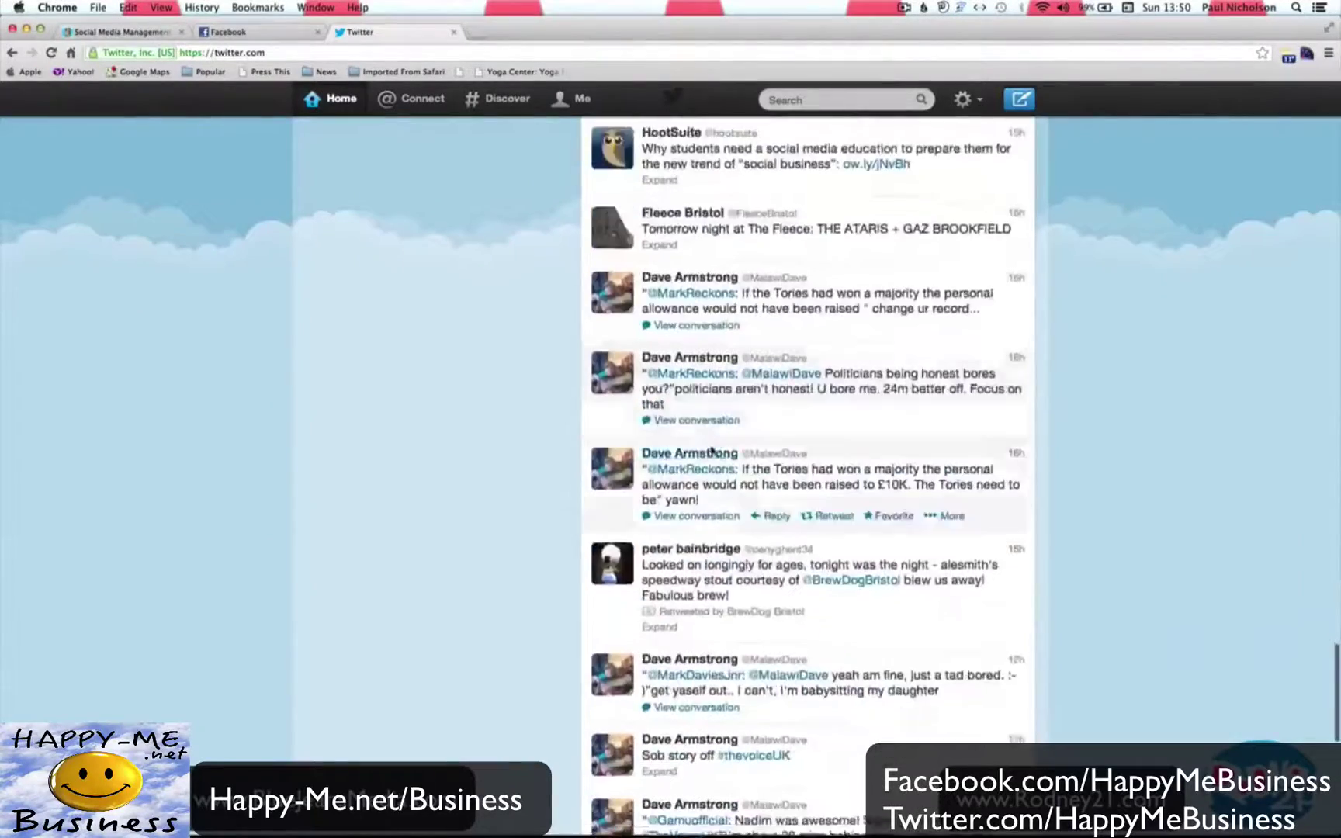
scroll(712, 450, down, 15)
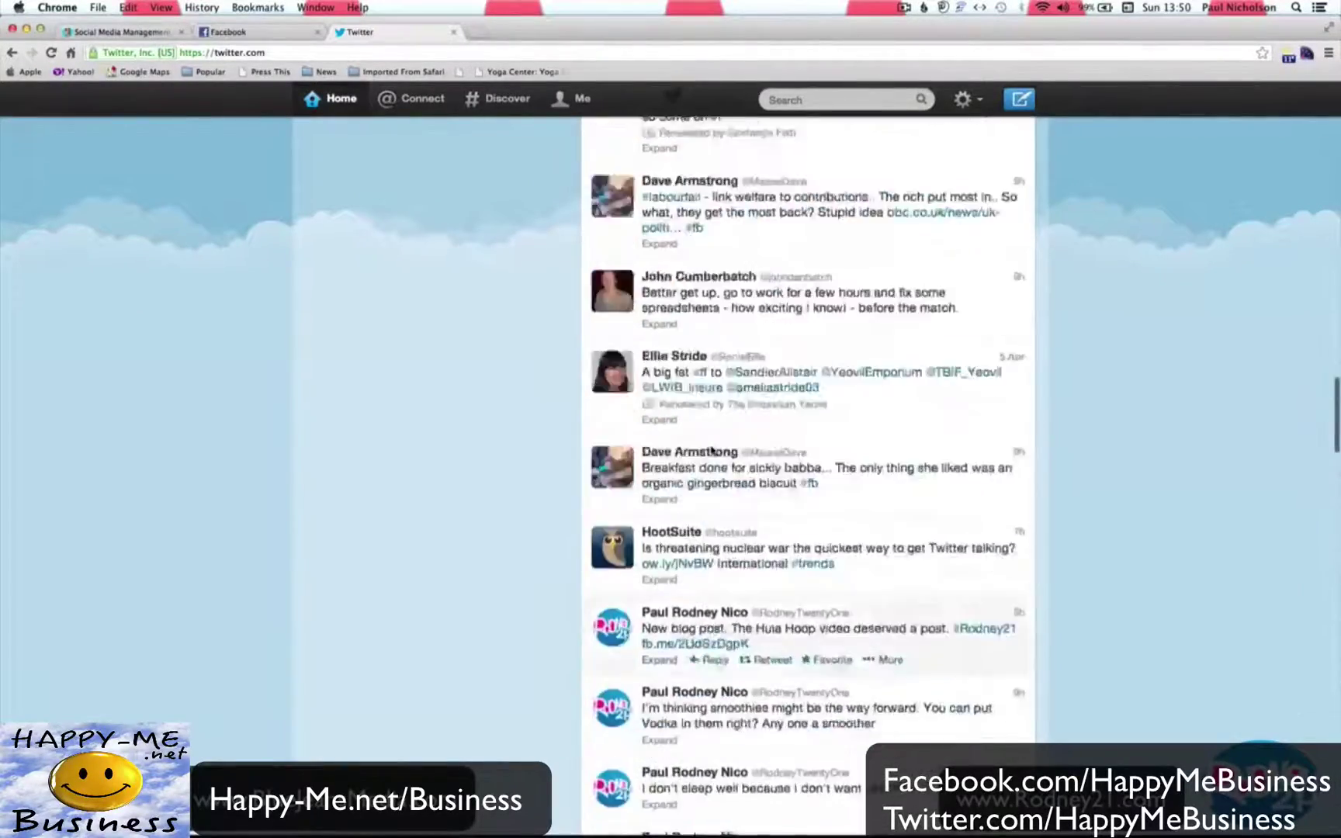
scroll(711, 450, up, 20)
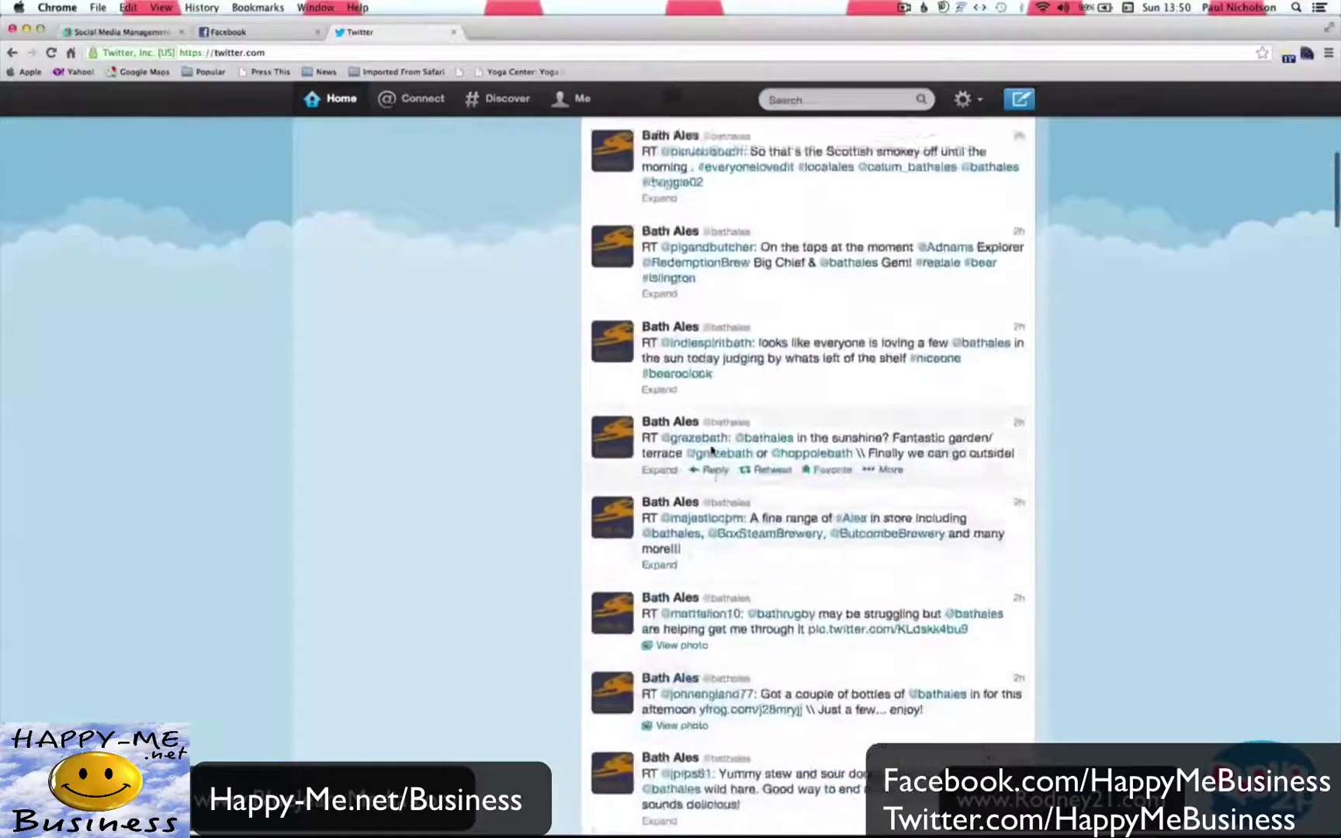
scroll(711, 450, up, 10)
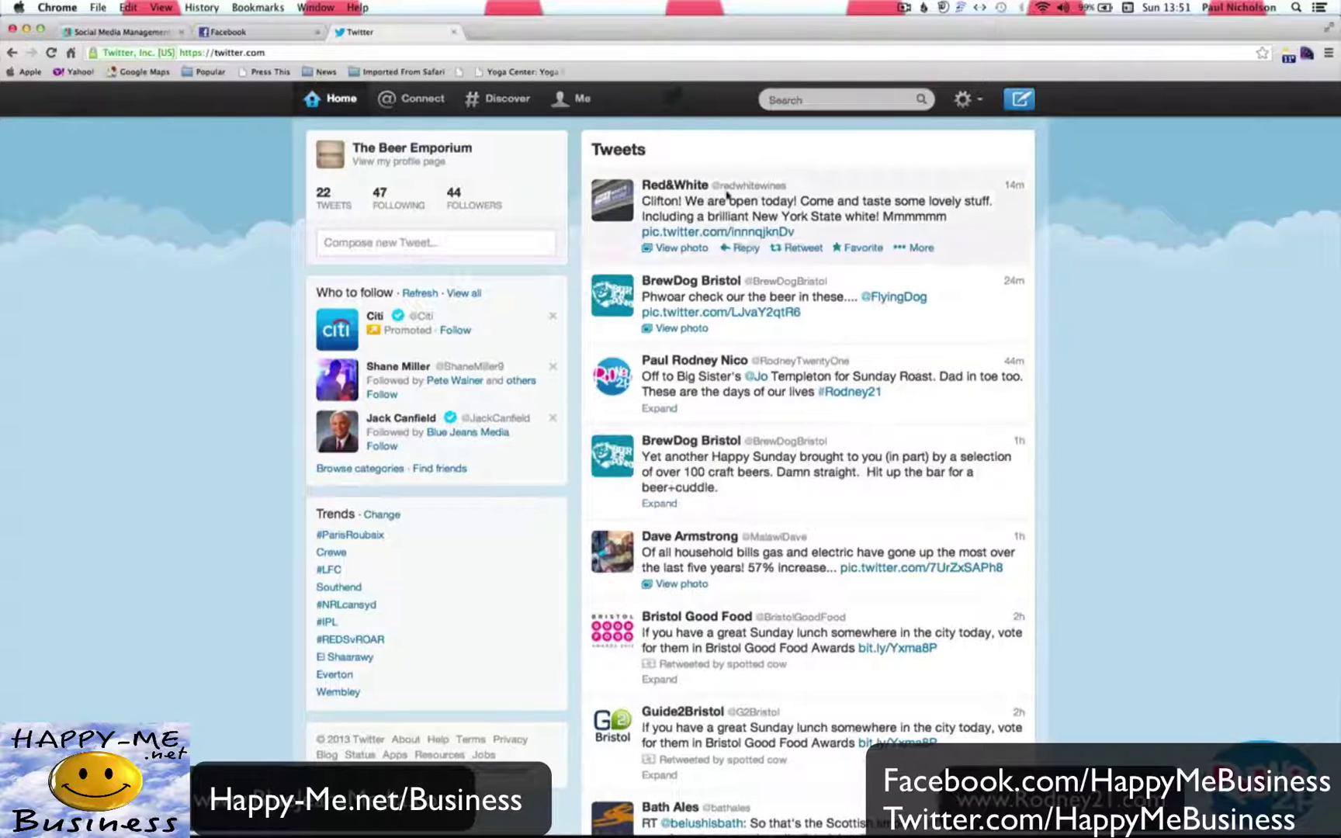
scroll(772, 490, down, 8)
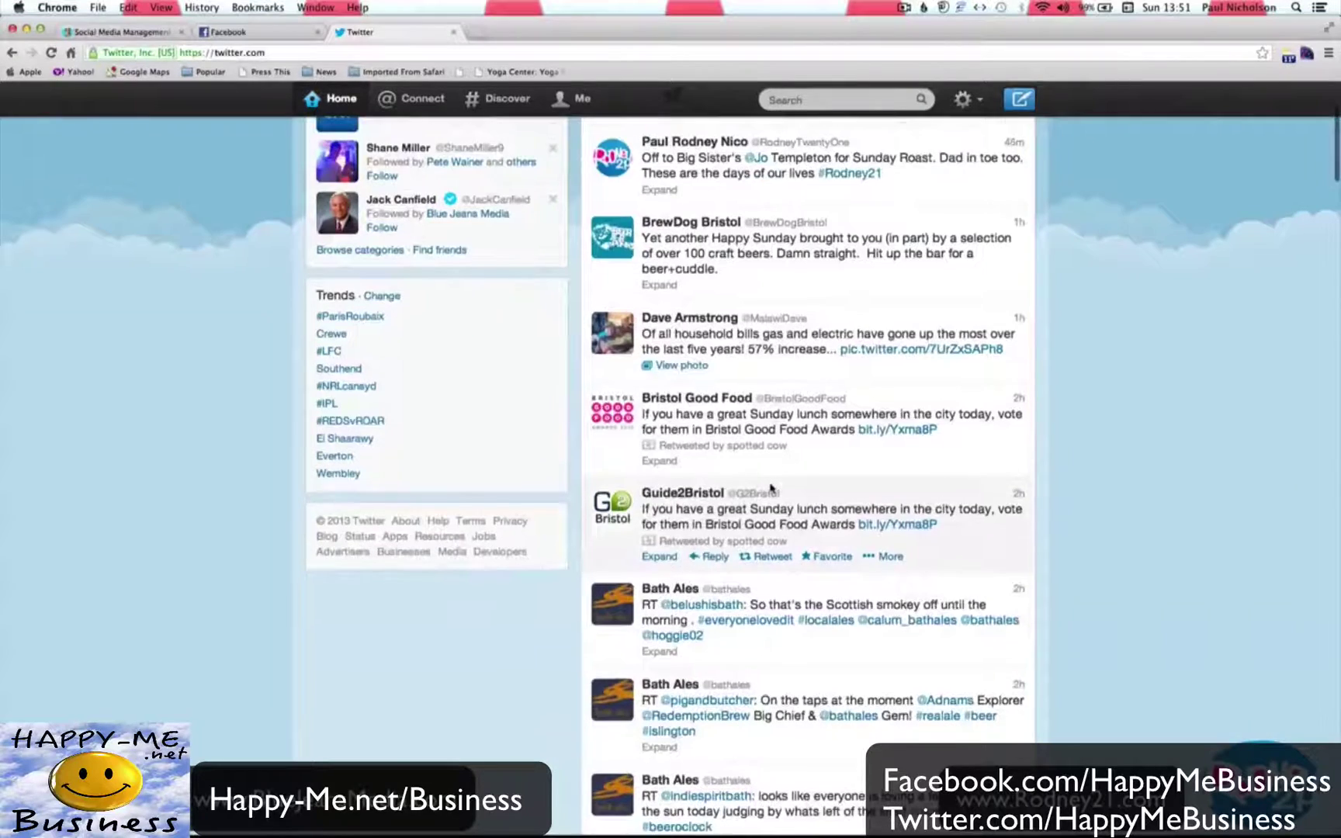
scroll(772, 489, up, 8)
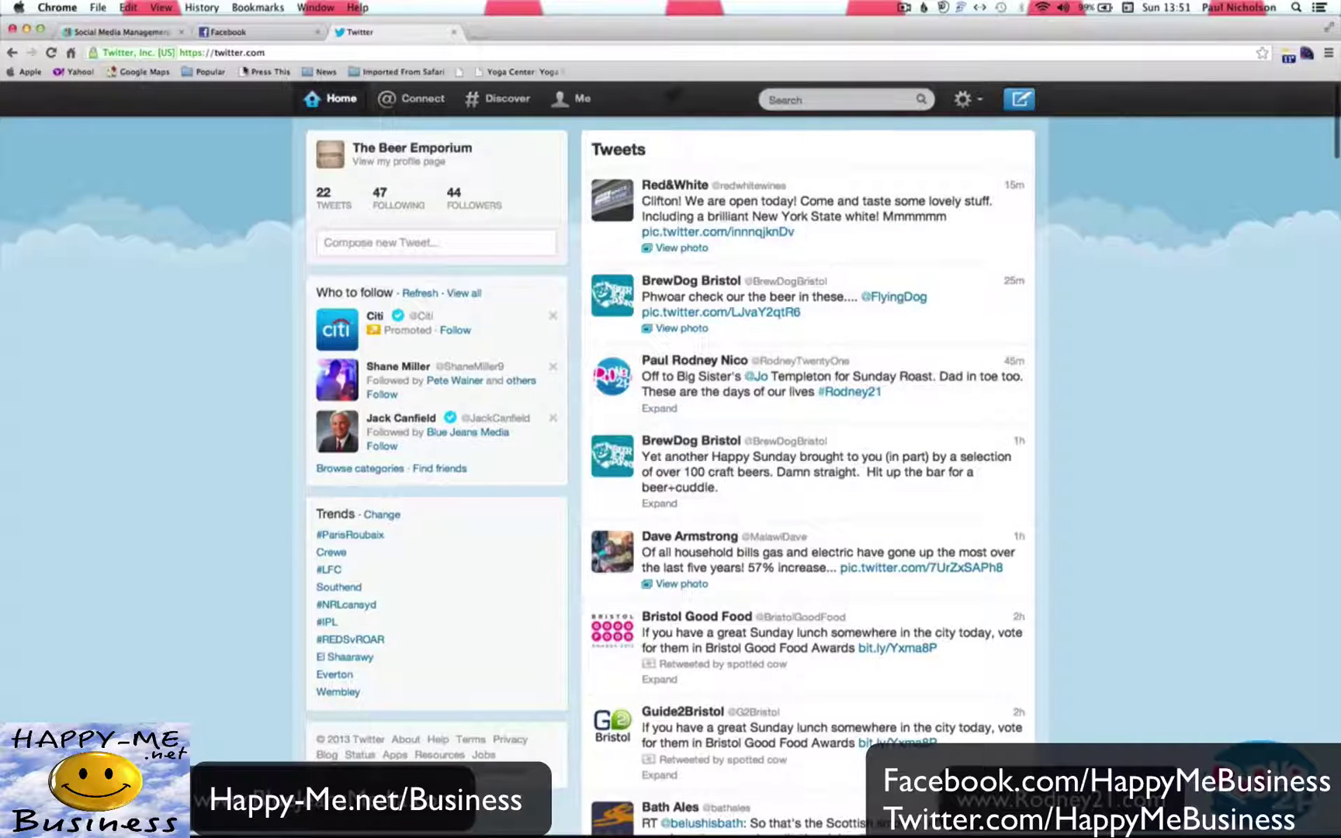
Switch to Facebook and scroll through the News Feed.
click(248, 39)
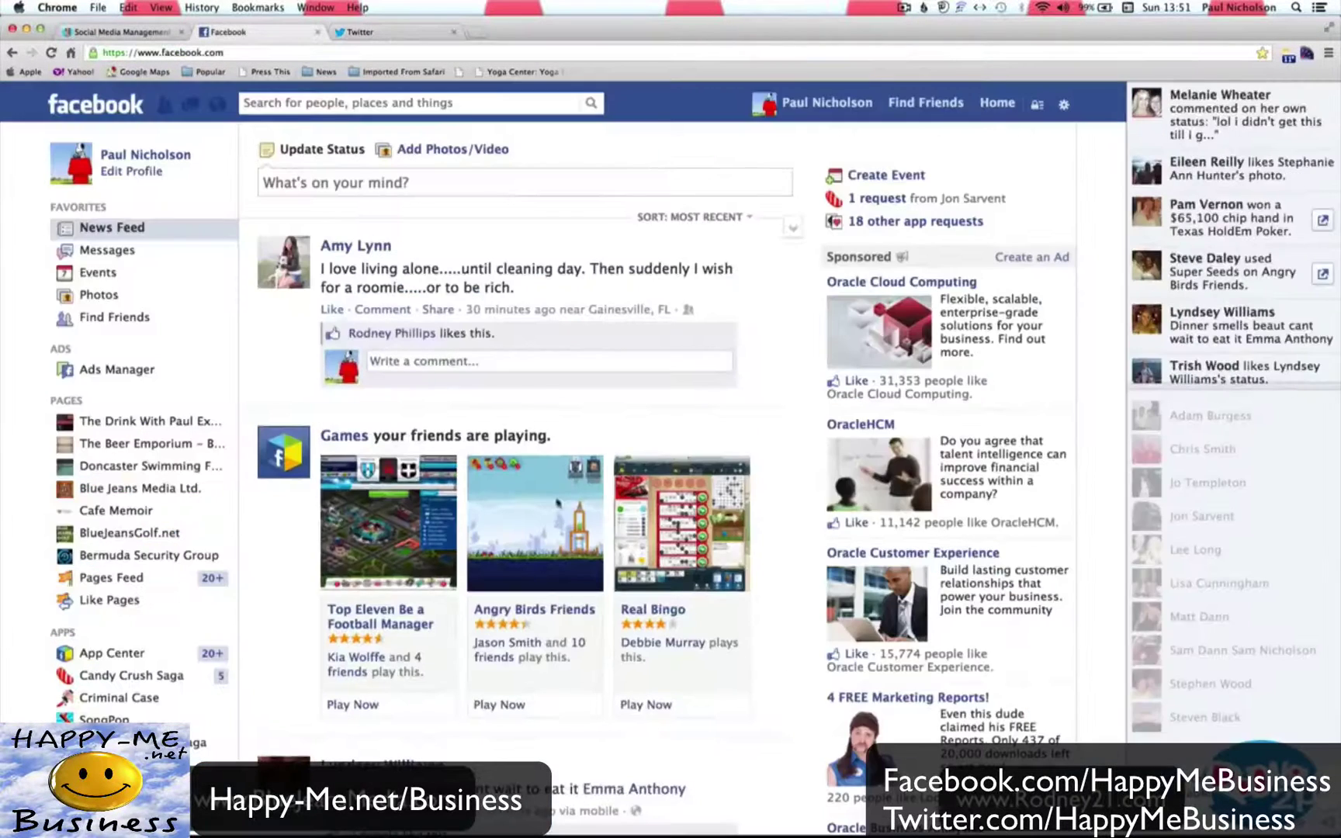
scroll(556, 503, down, 3)
scroll(555, 503, down, 20)
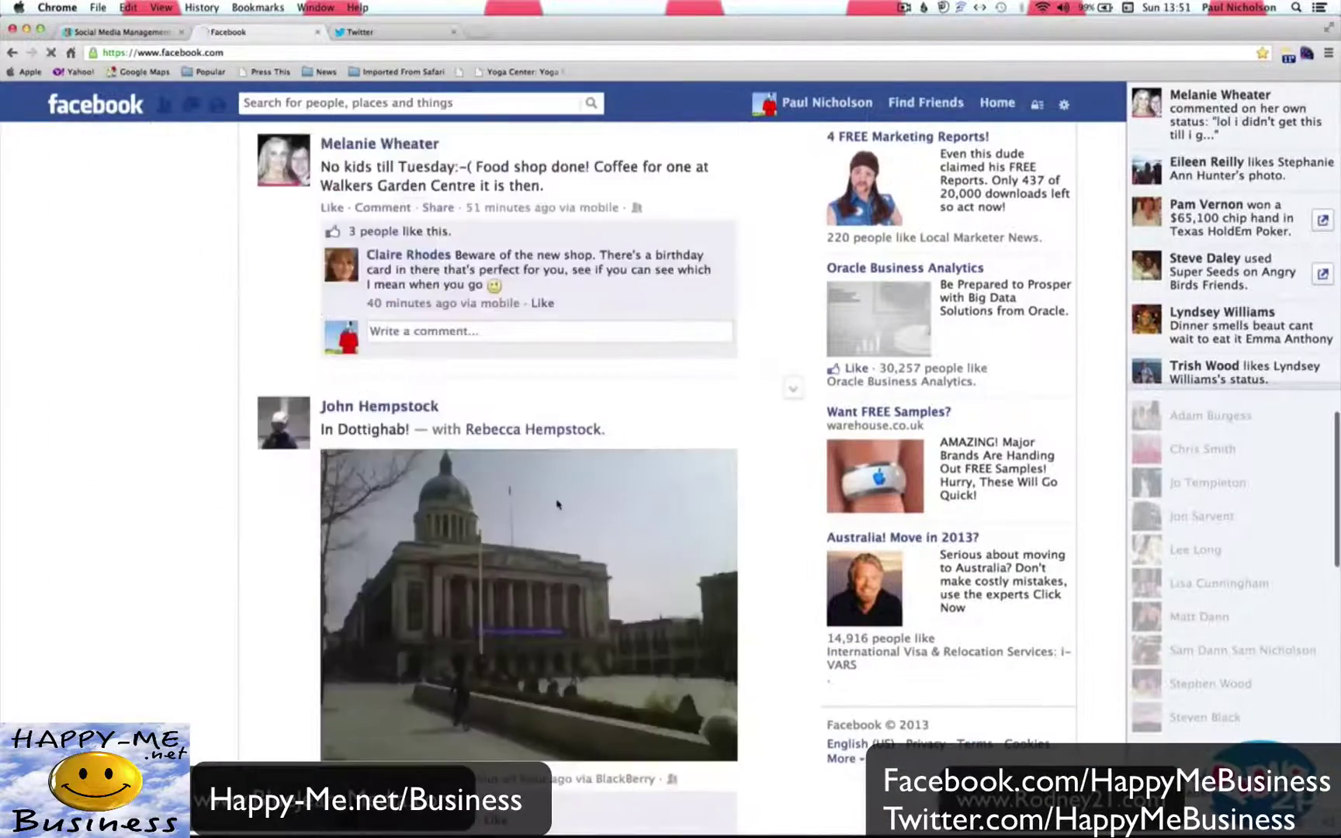
scroll(556, 503, down, 20)
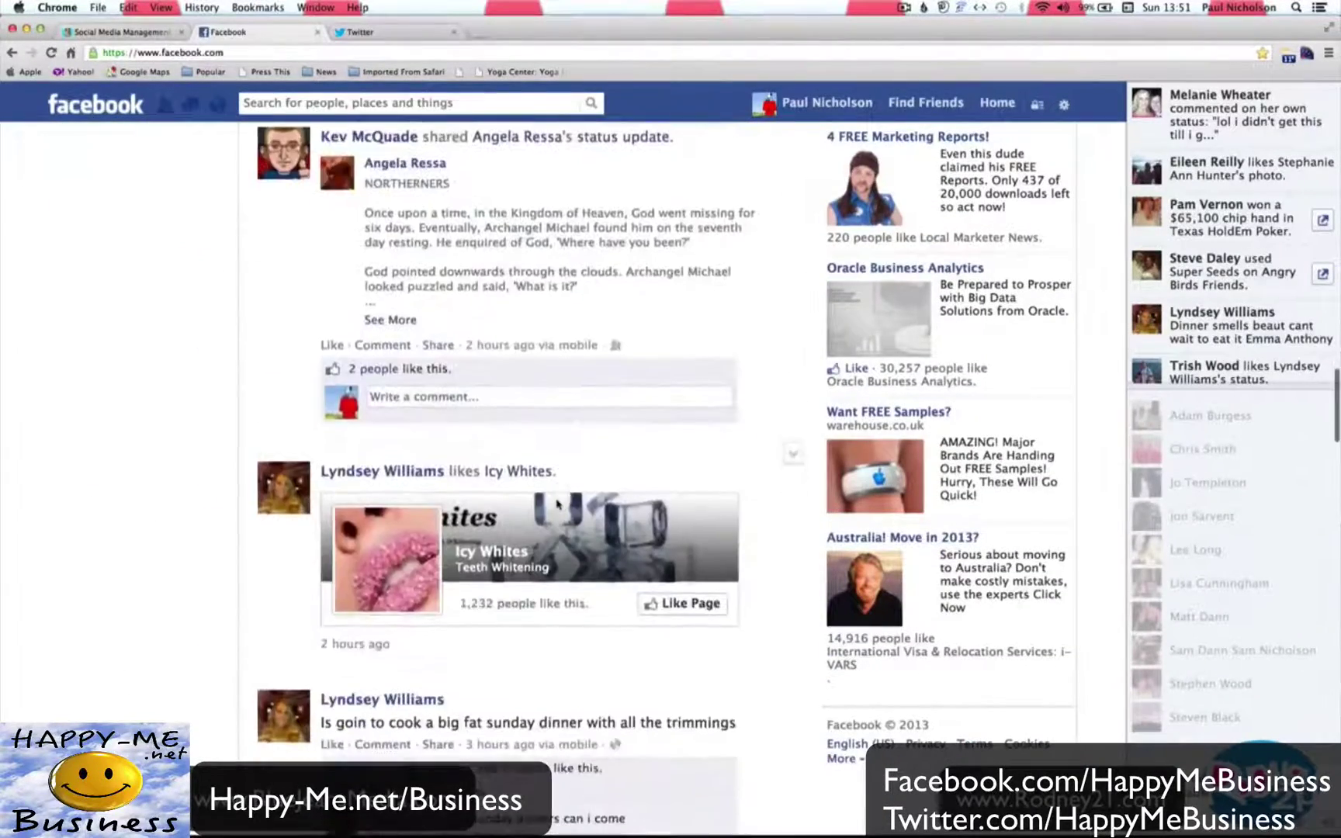
scroll(555, 503, down, 3)
scroll(555, 503, up, 20)
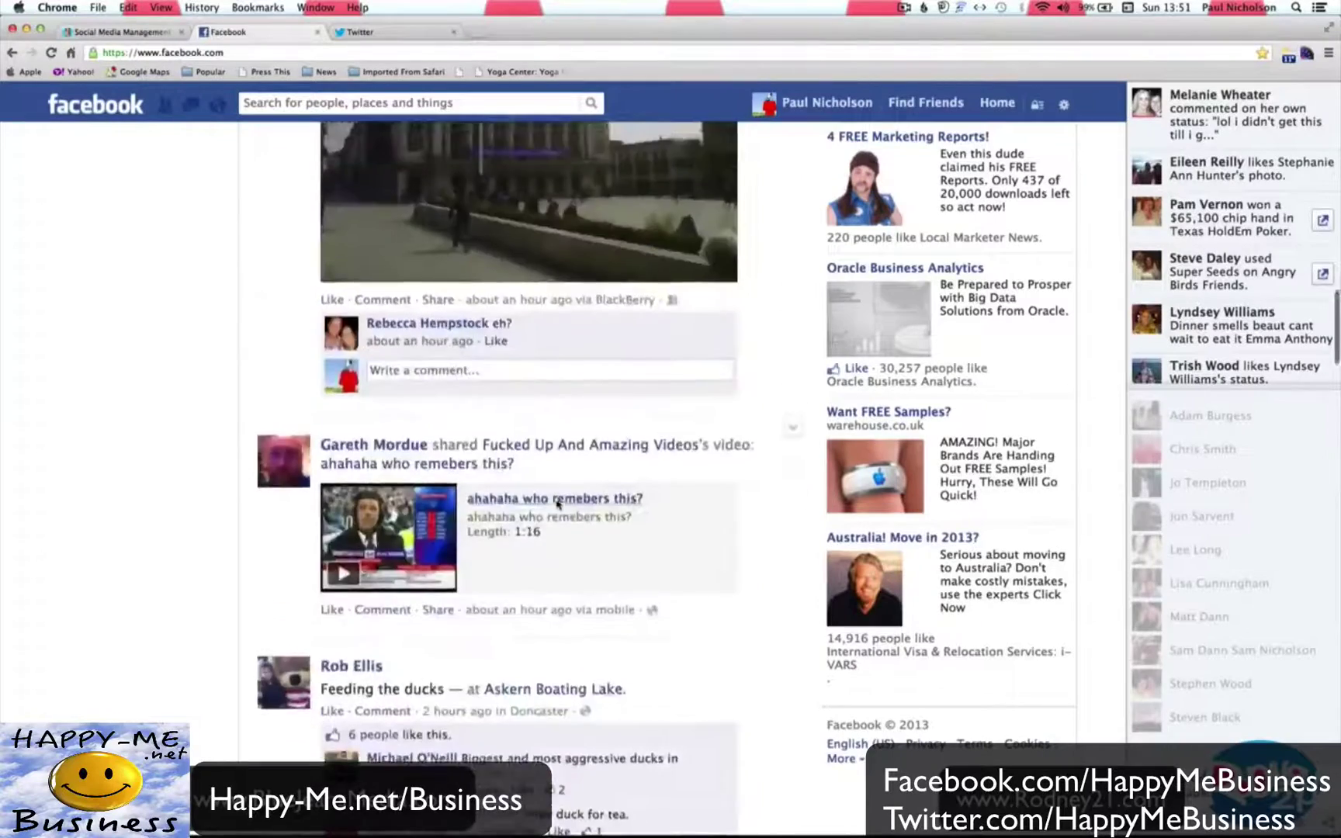
scroll(556, 504, up, 20)
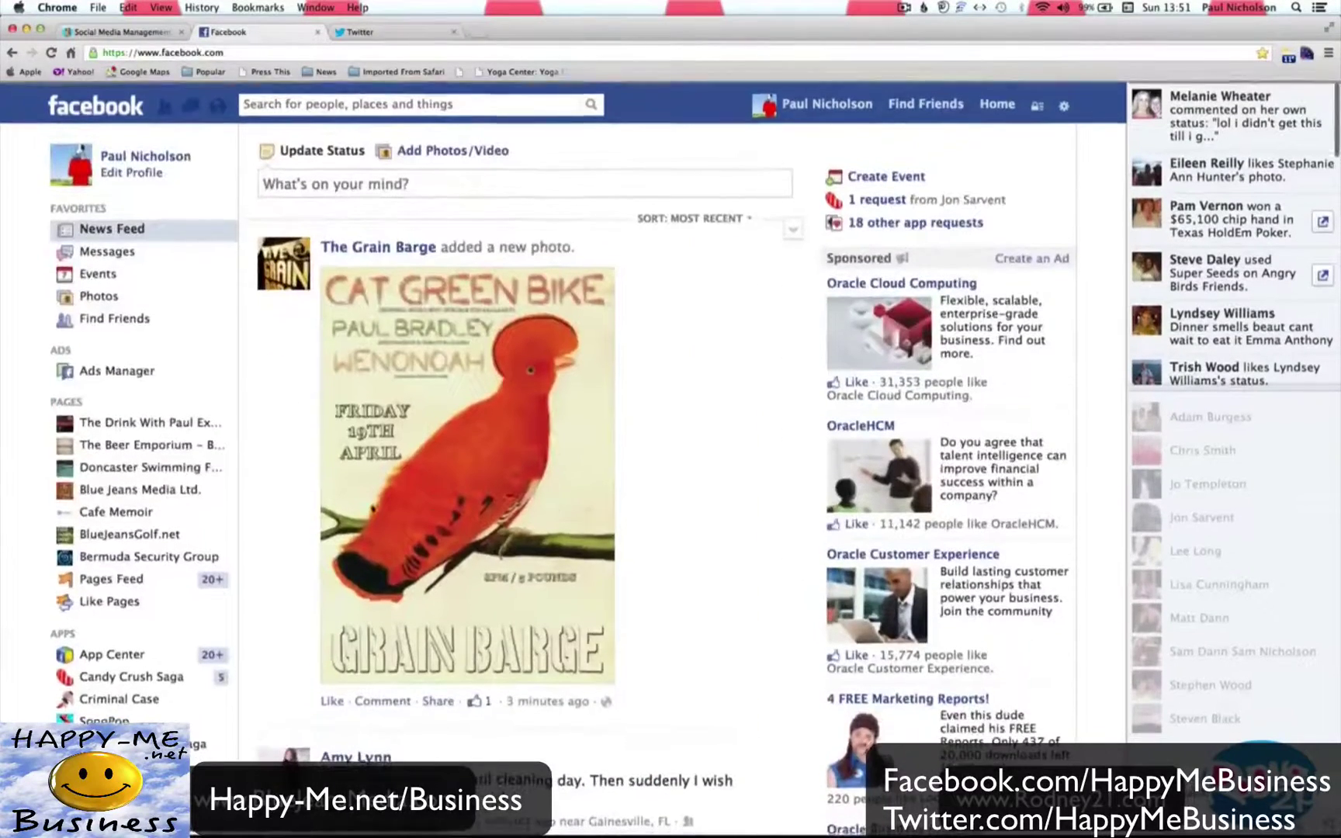
Browse The Beer Emporium – Bristol page and its admin panel, then return to Hootsuite.
click(181, 446)
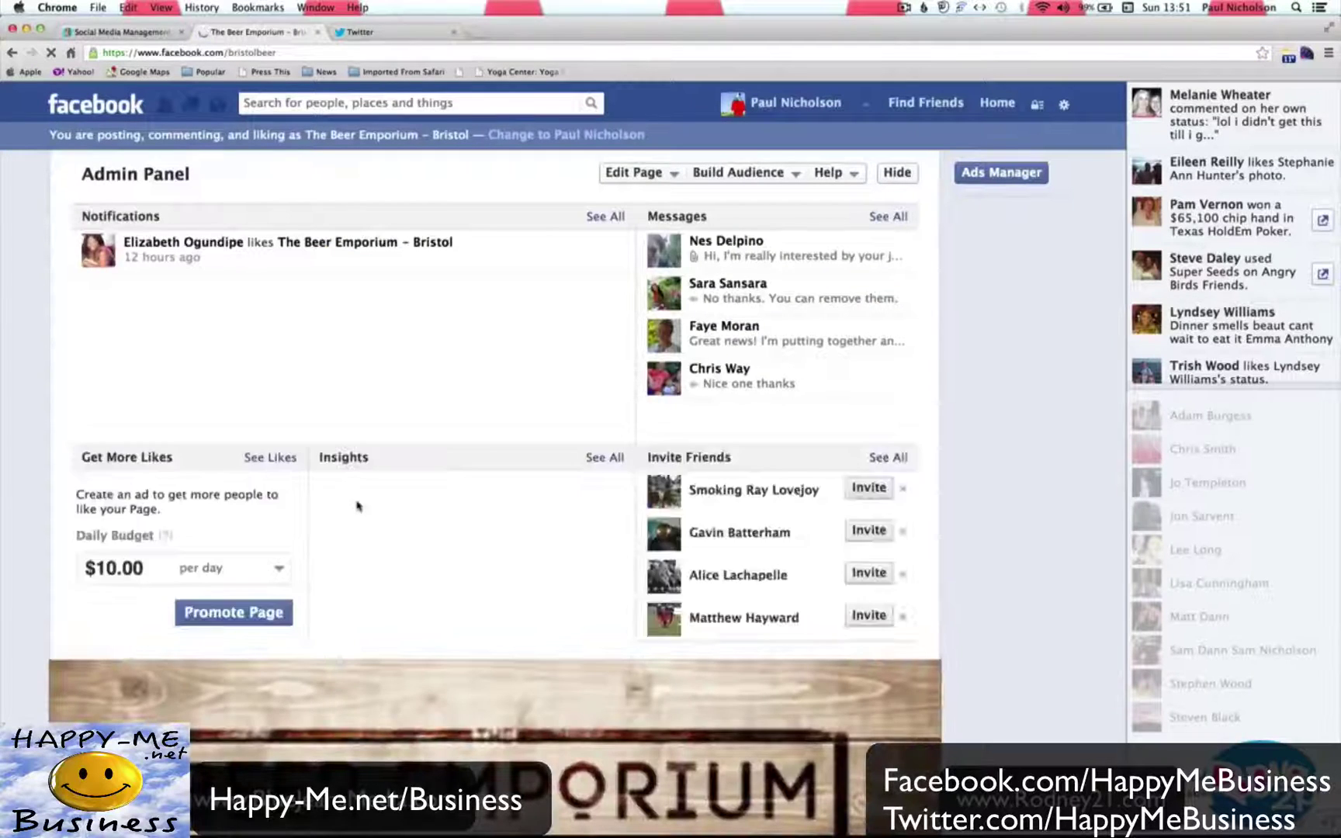
scroll(349, 465, down, 10)
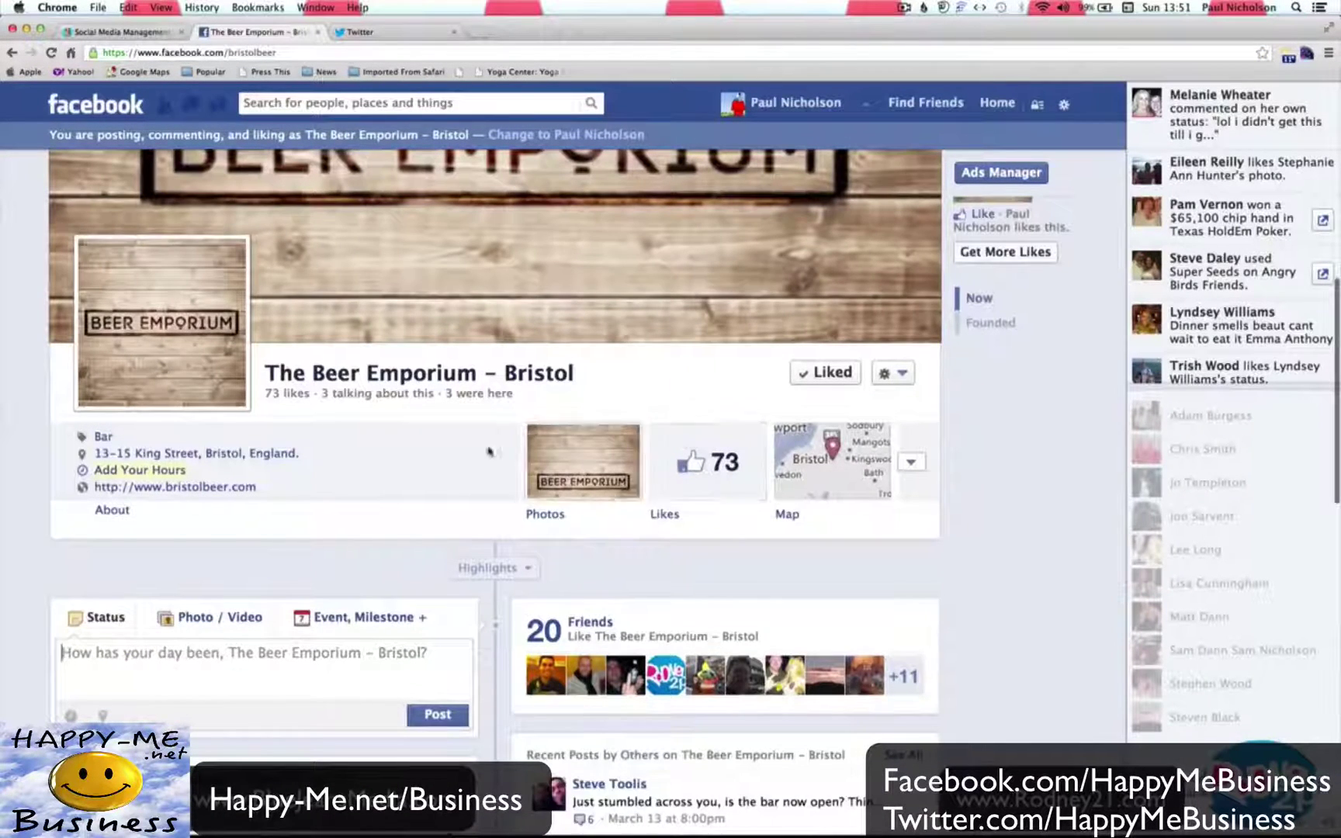
scroll(314, 483, down, 5)
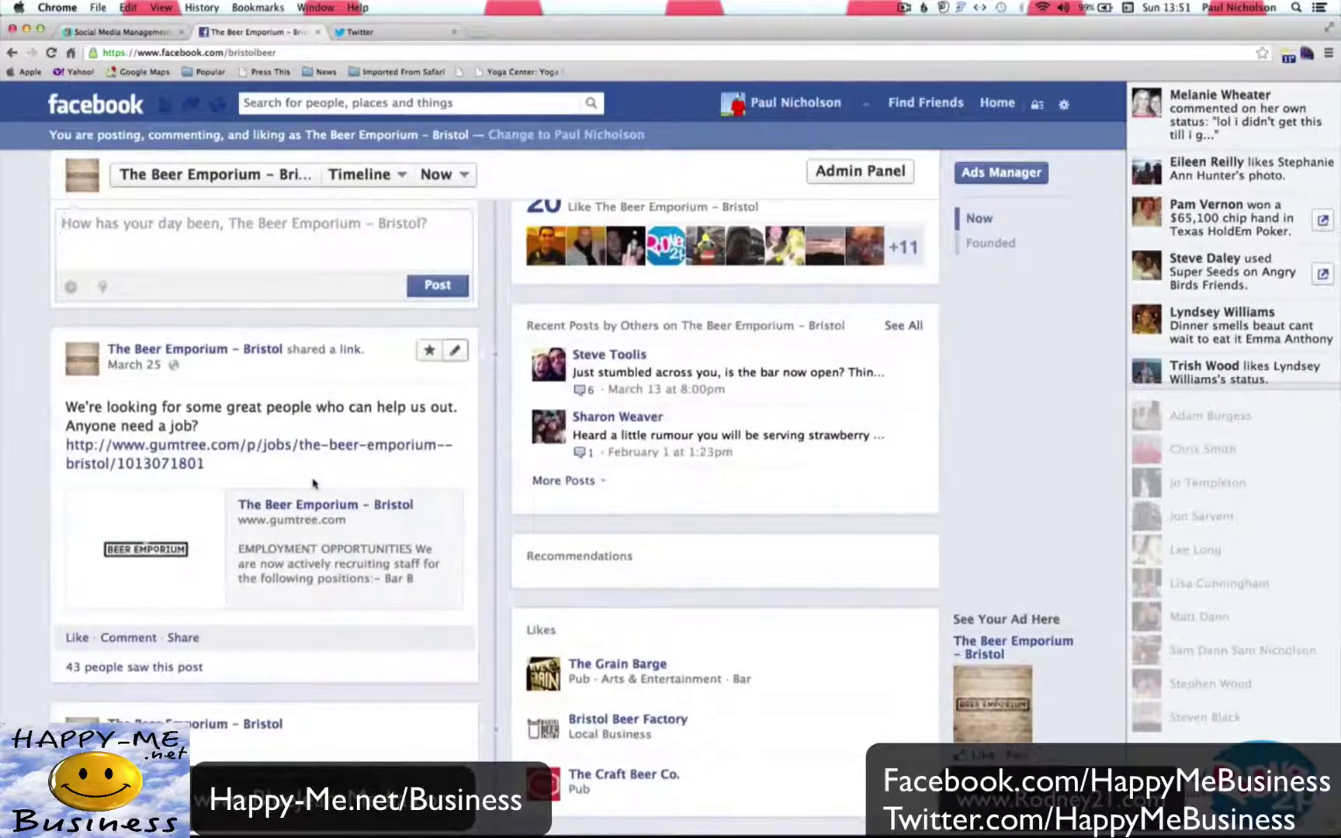
scroll(313, 484, down, 10)
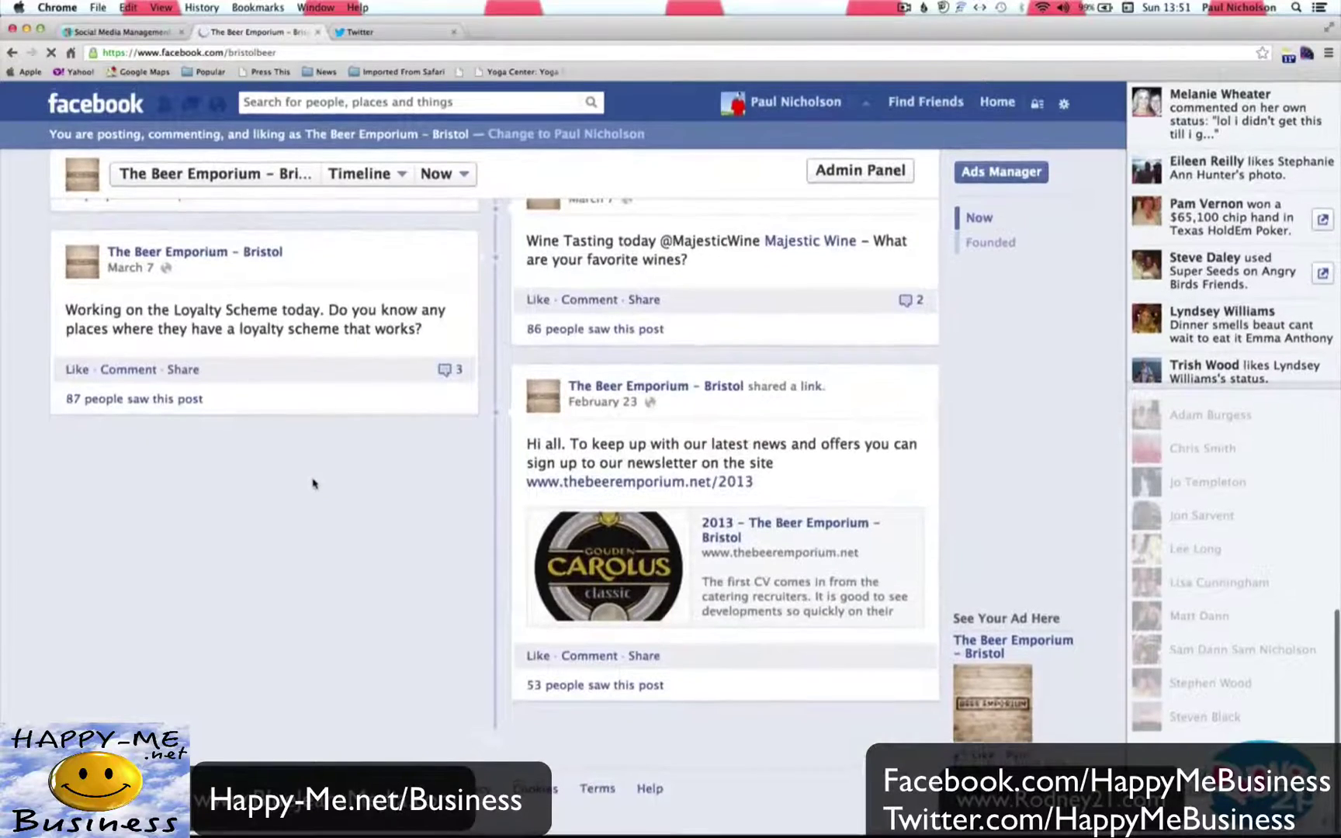
scroll(313, 484, up, 15)
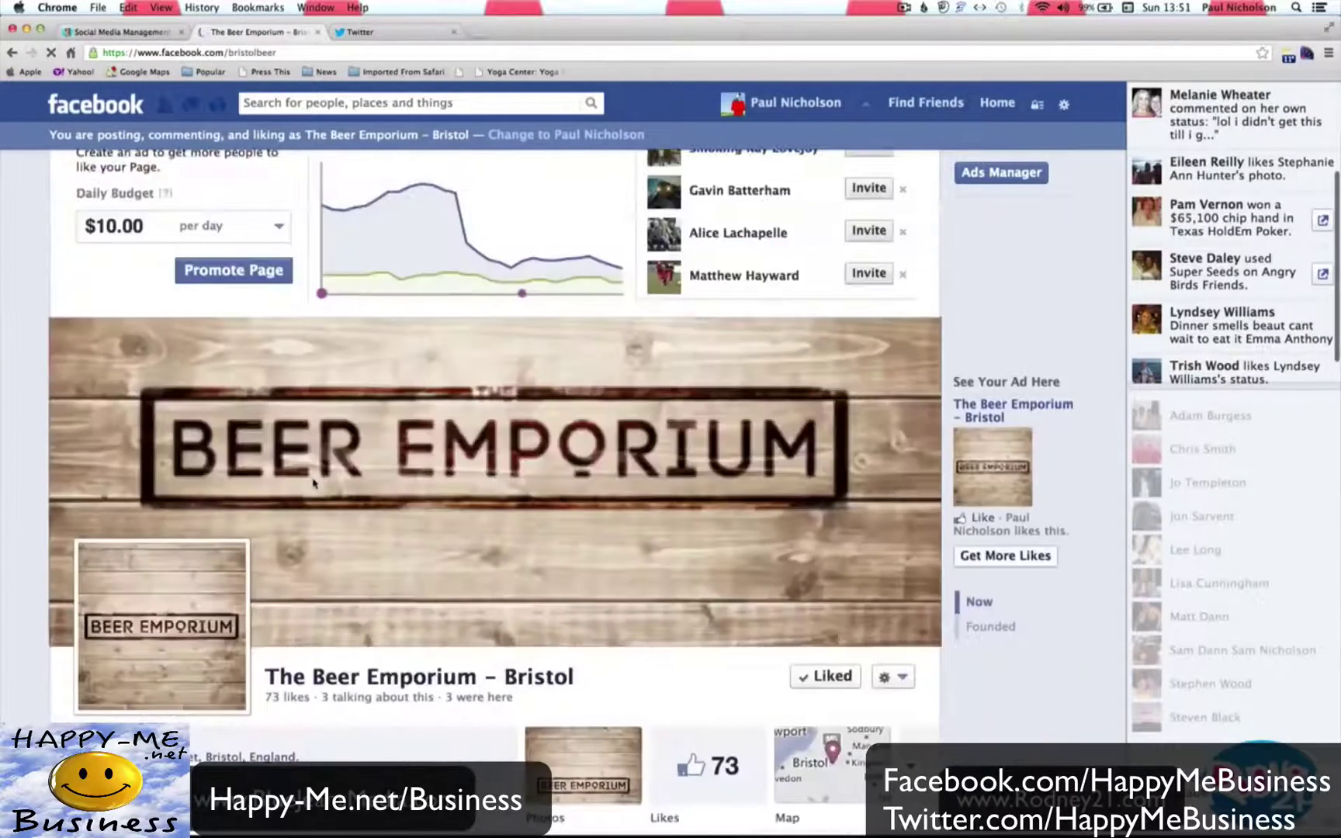
scroll(314, 484, up, 5)
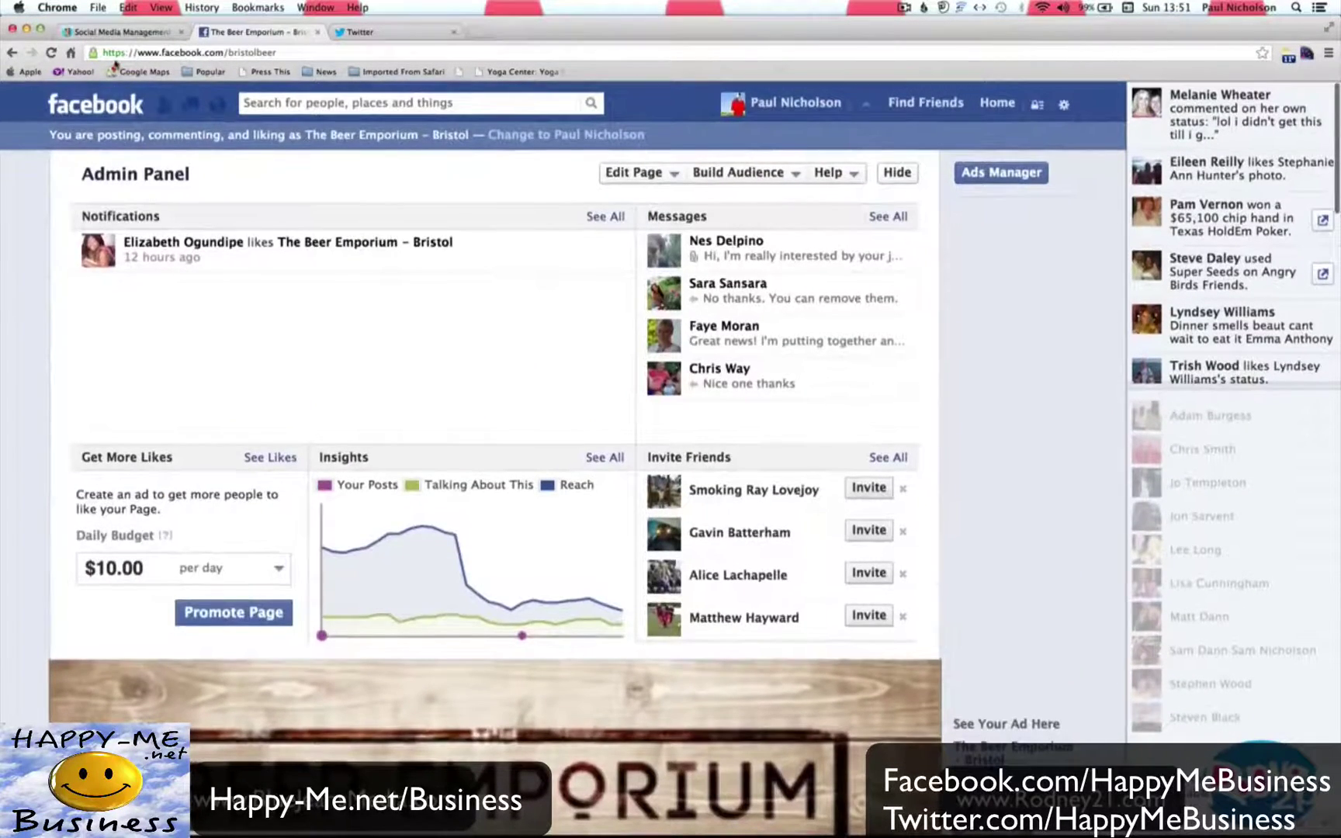
click(117, 33)
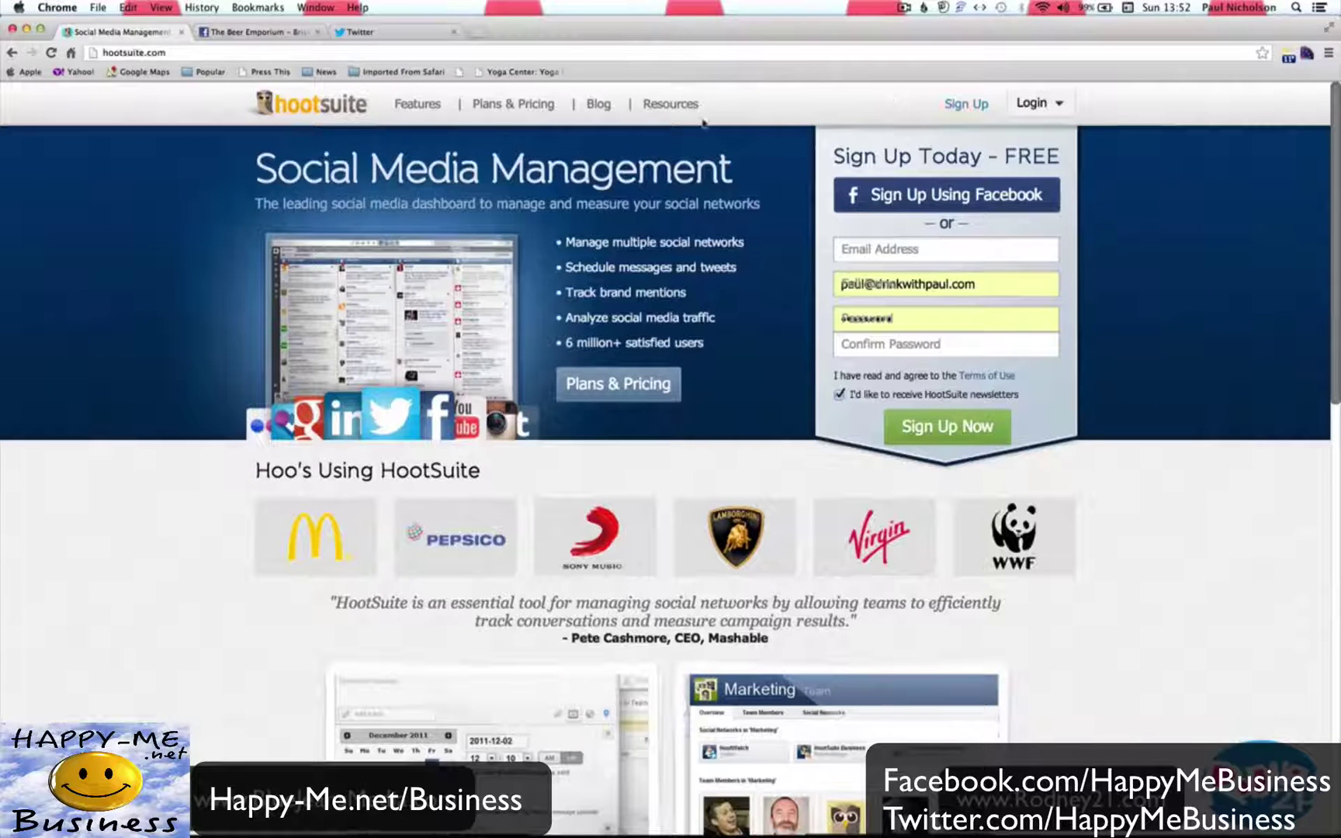
Open the Sign Up plans page and look over the Enterprise, Pro (£7.99/month) and Free features.
click(944, 109)
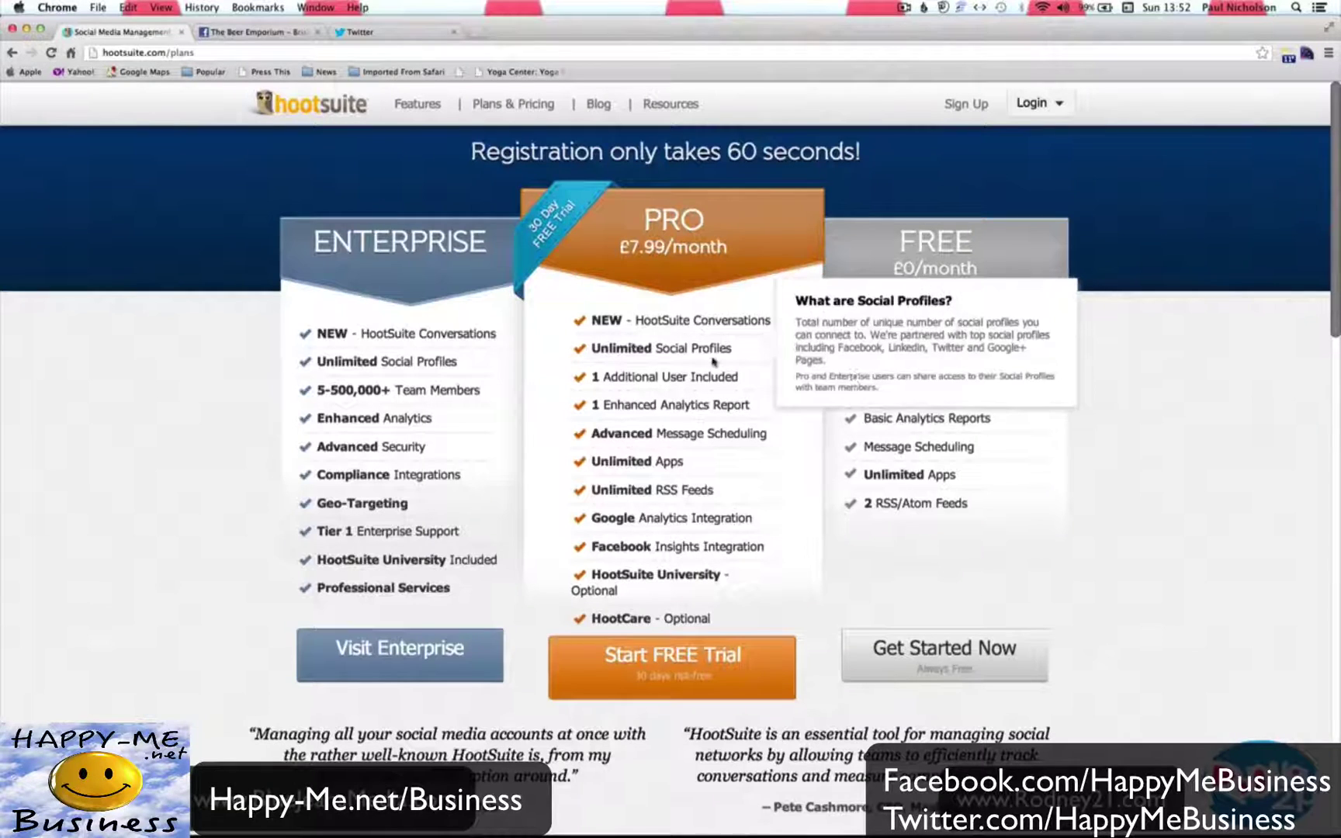
mouse_move(970, 447)
mouse_move(931, 369)
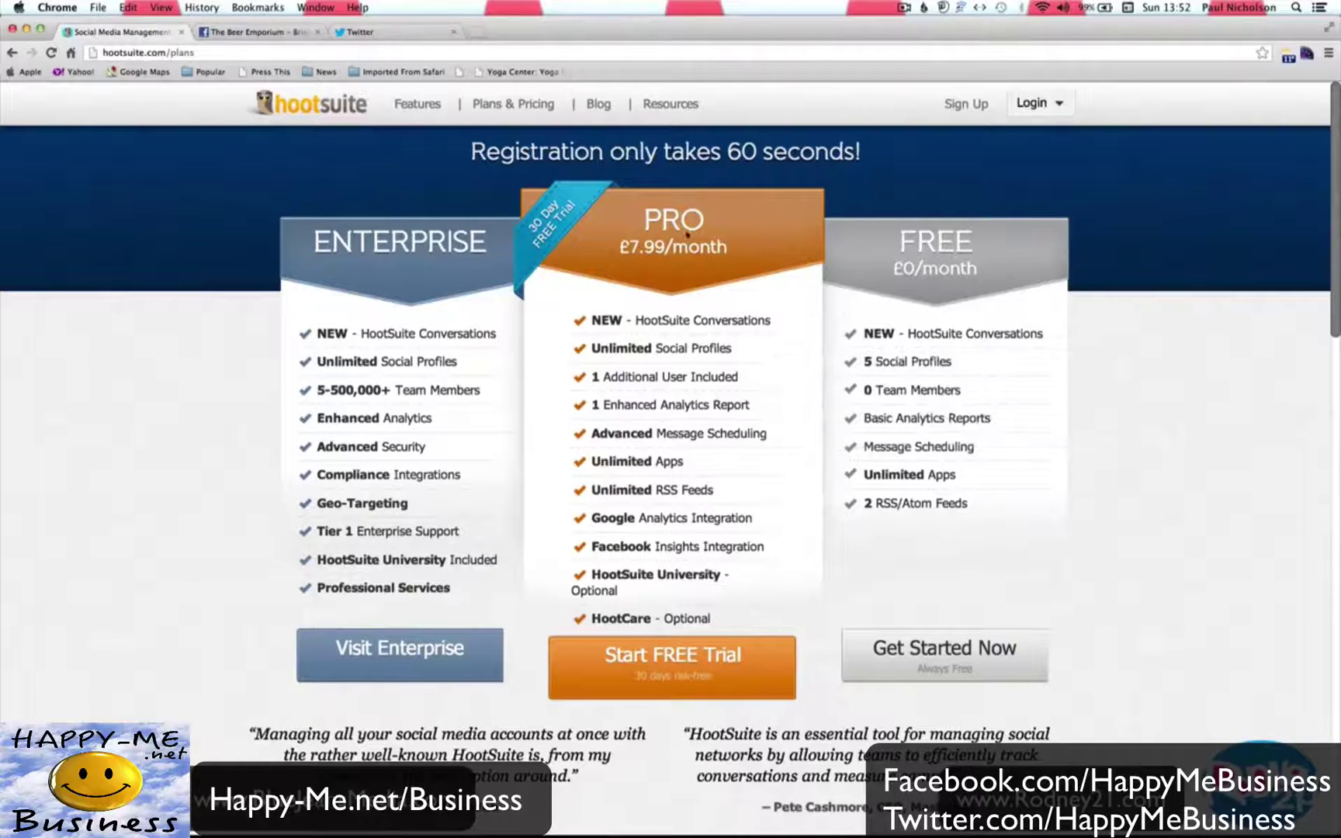
mouse_move(749, 390)
Start the Free plan sign-up, then submit the login form with the account email and password.
click(937, 644)
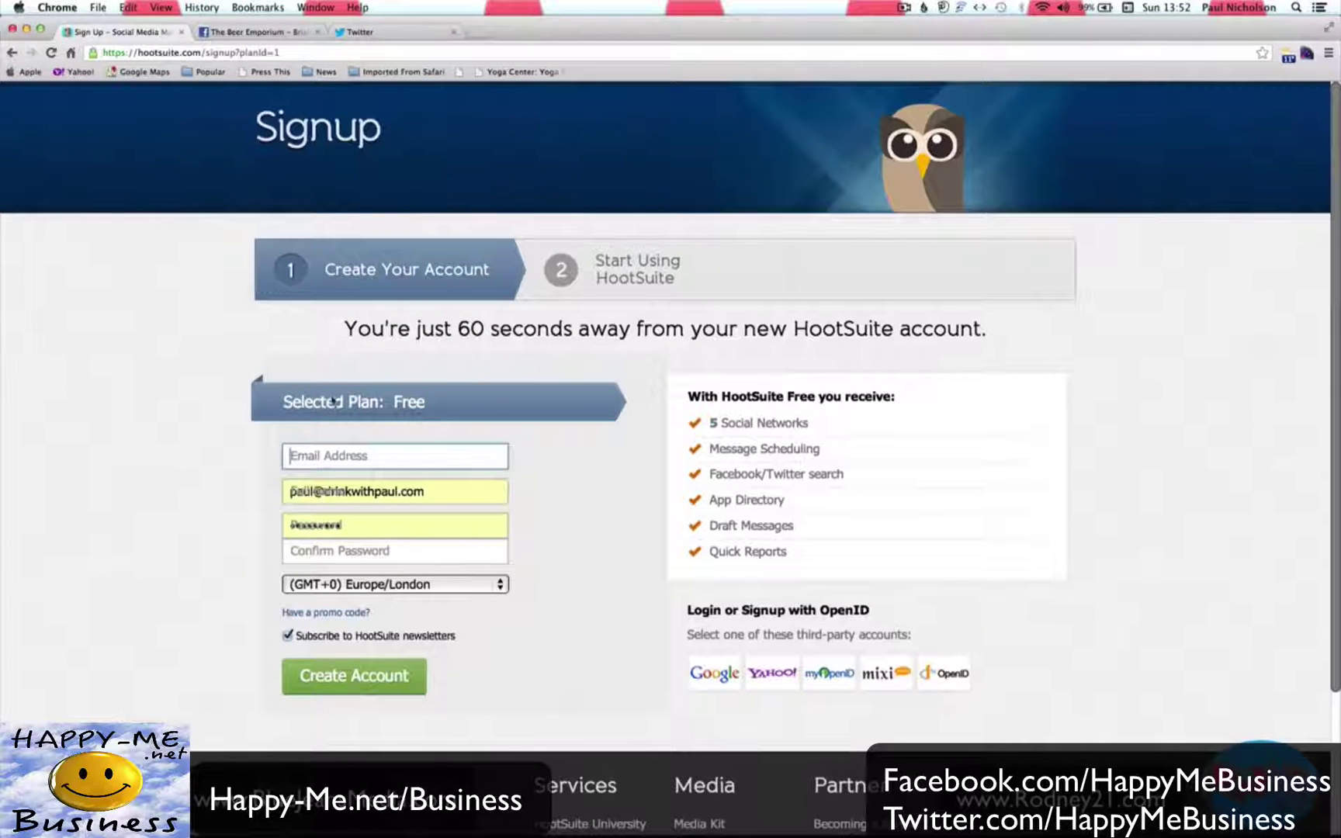
scroll(115, 474, left, 5)
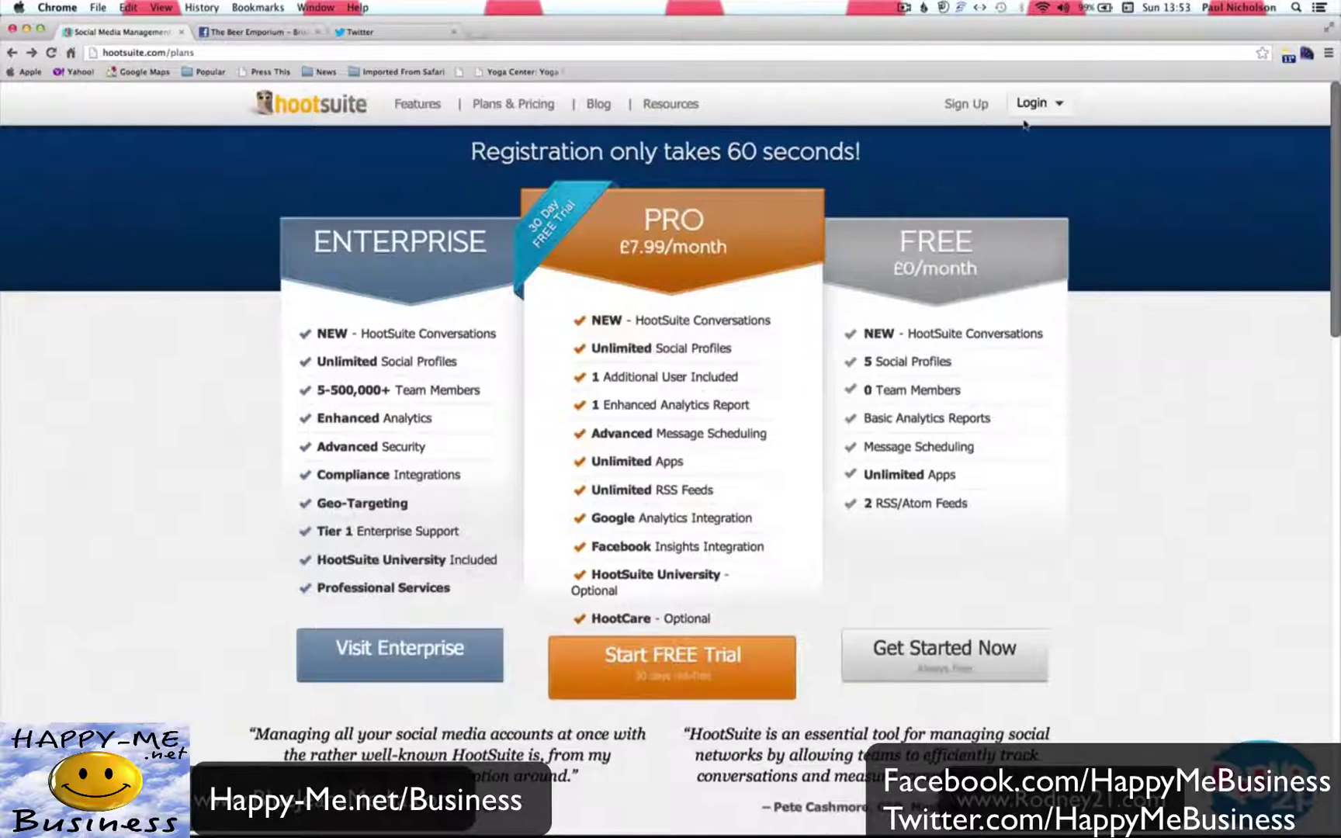
click(1024, 104)
click(931, 185)
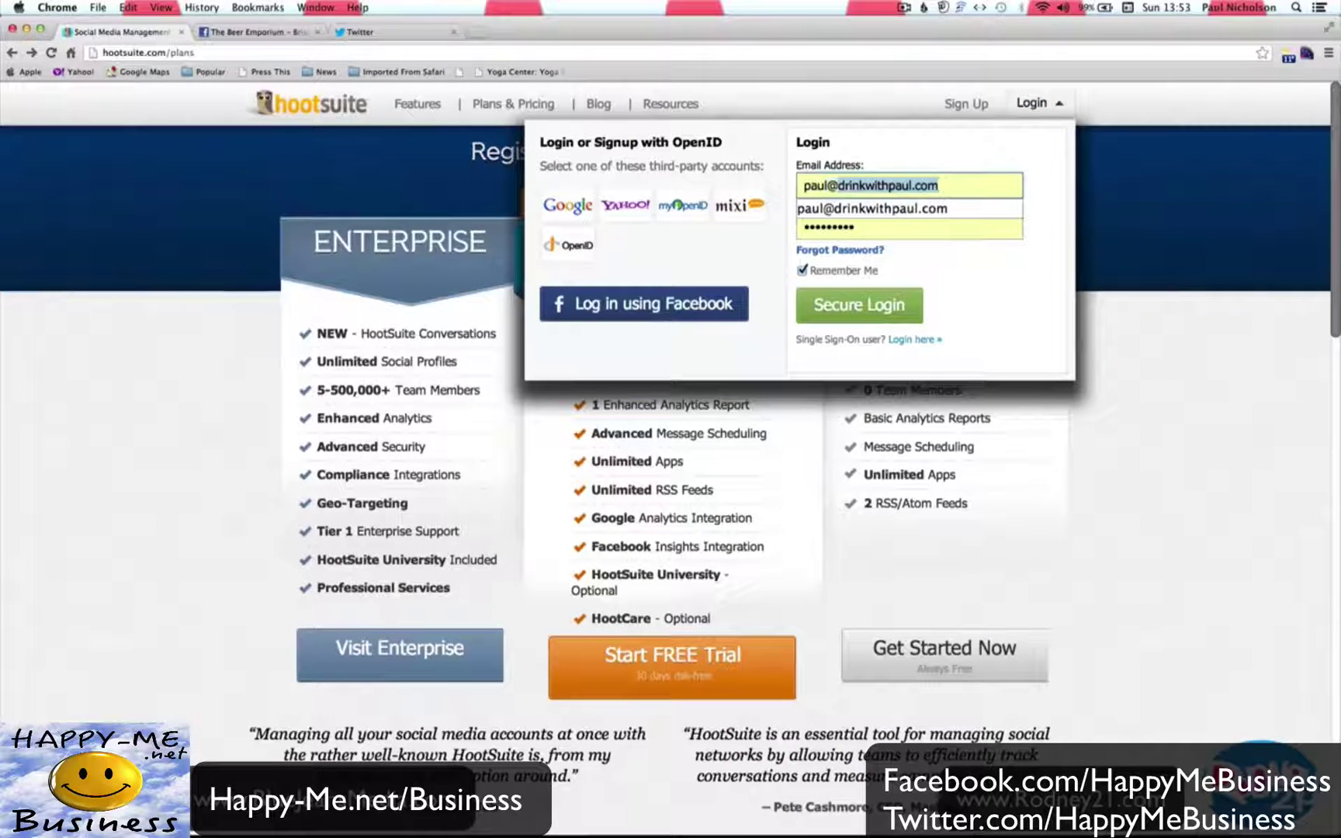
click(908, 226)
text(p••••••)
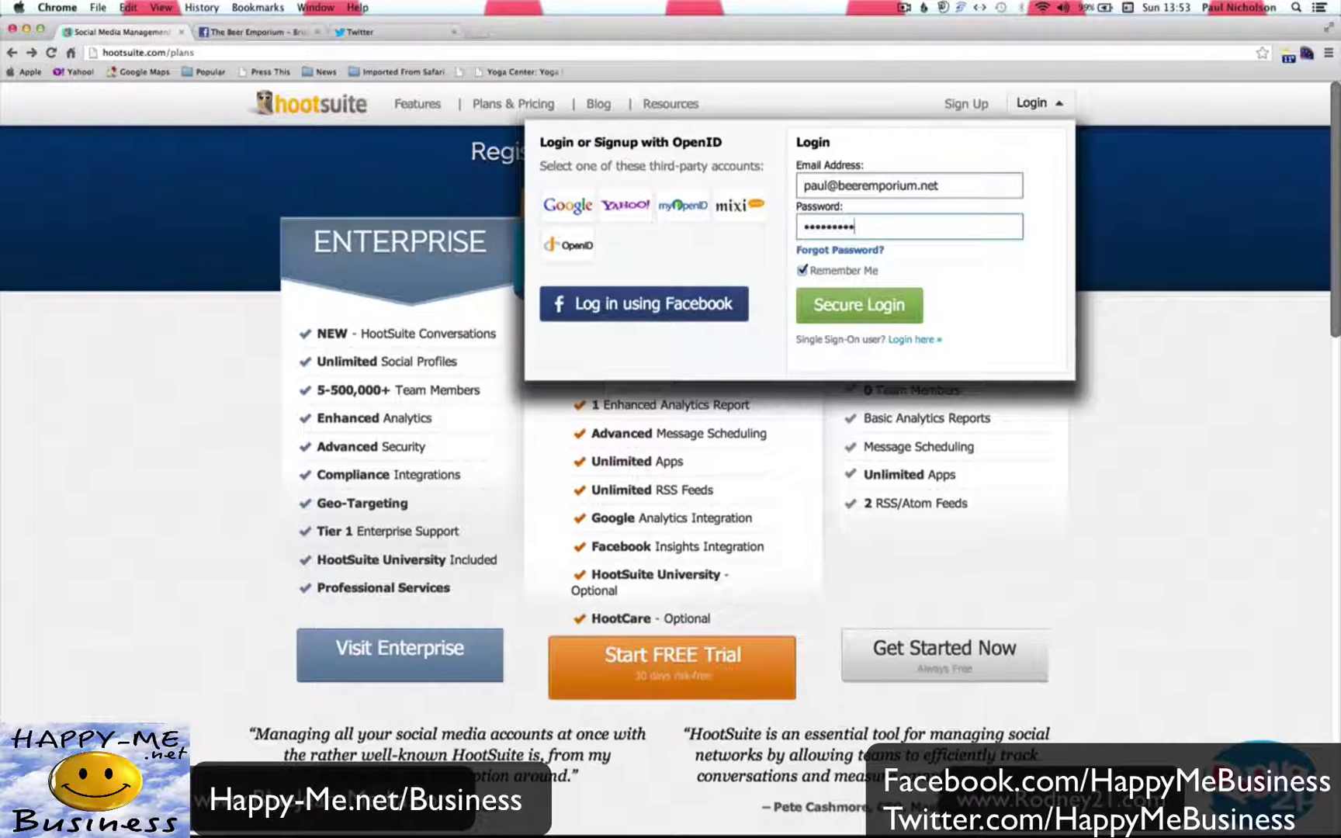
key(Return)
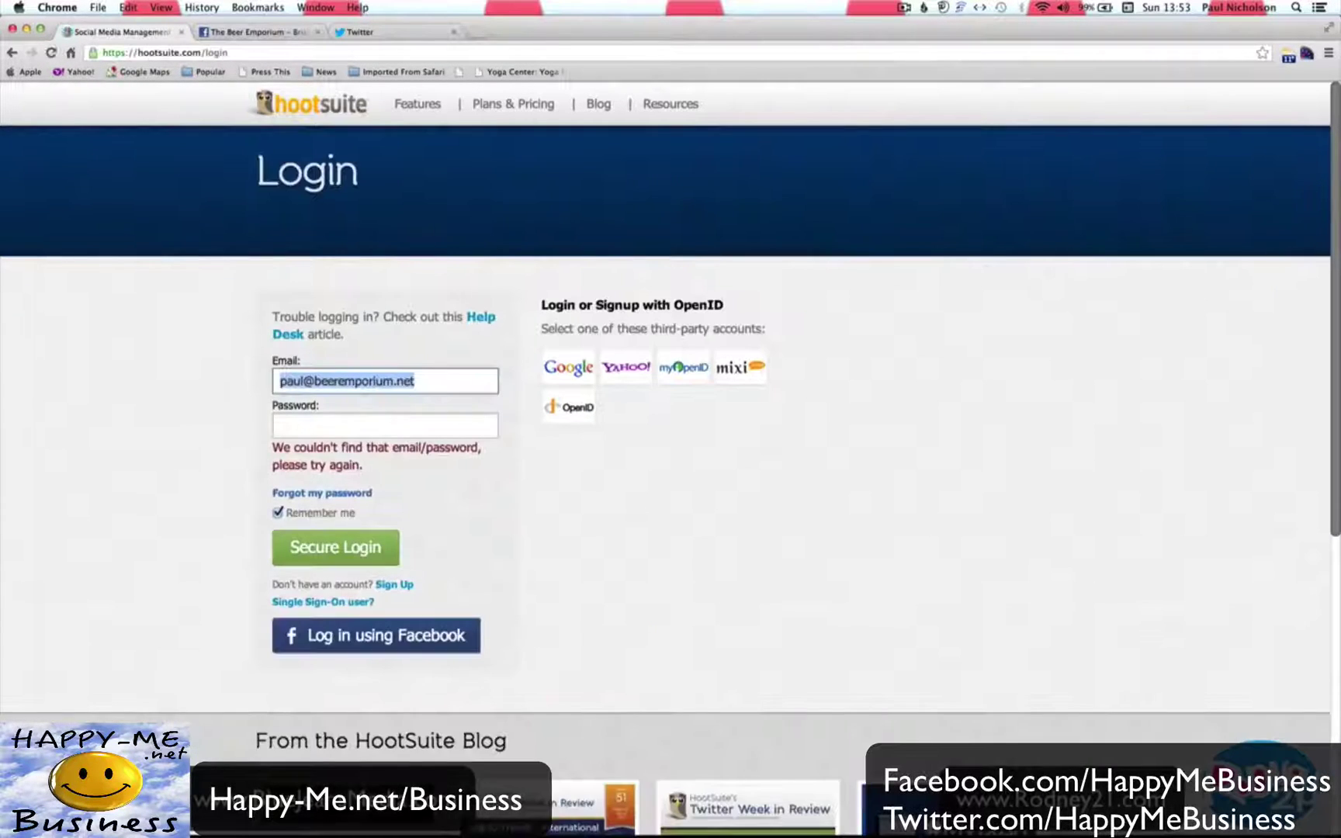
Correct the email's domain, re-enter the password and sign in with Secure Login.
click(377, 424)
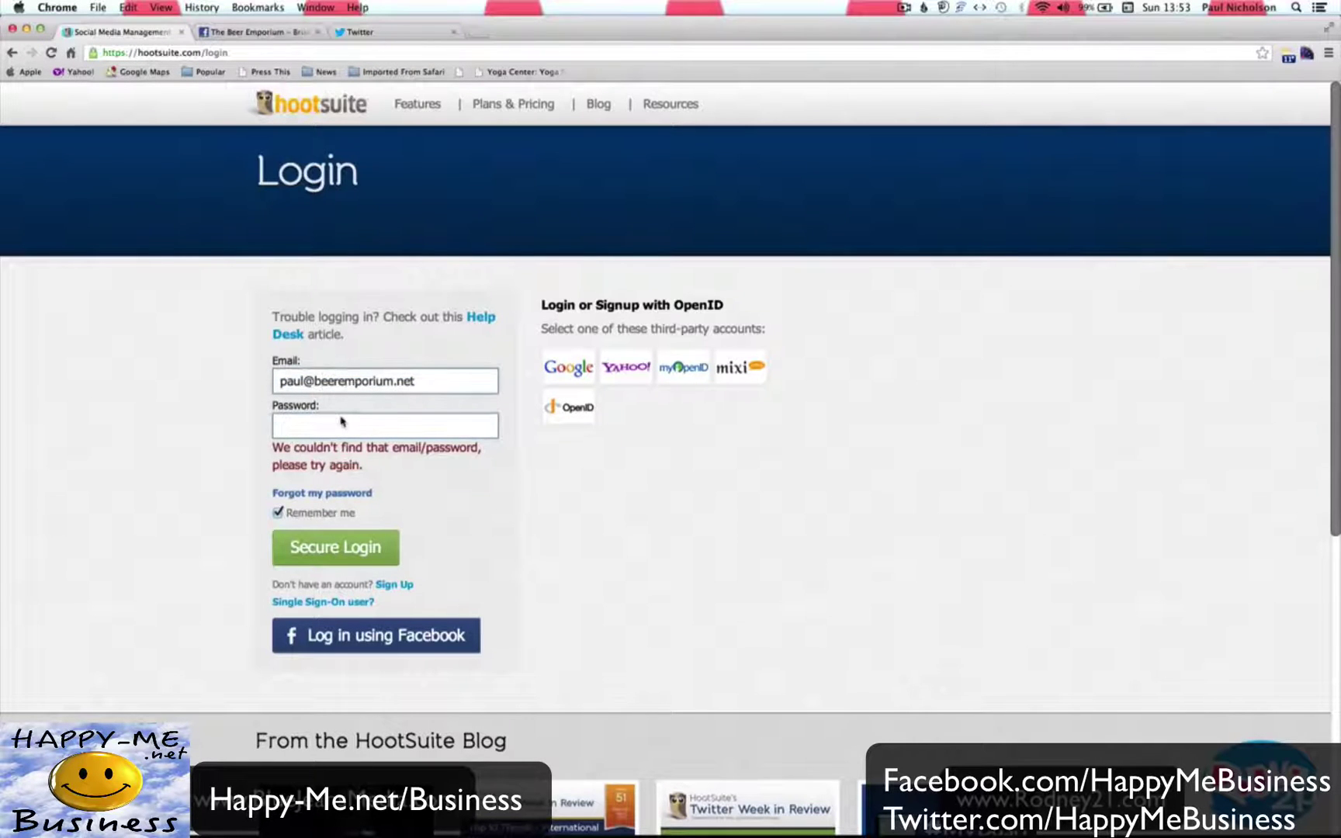
click(314, 380)
text(the)
click(311, 425)
text(•••••••••)
click(394, 543)
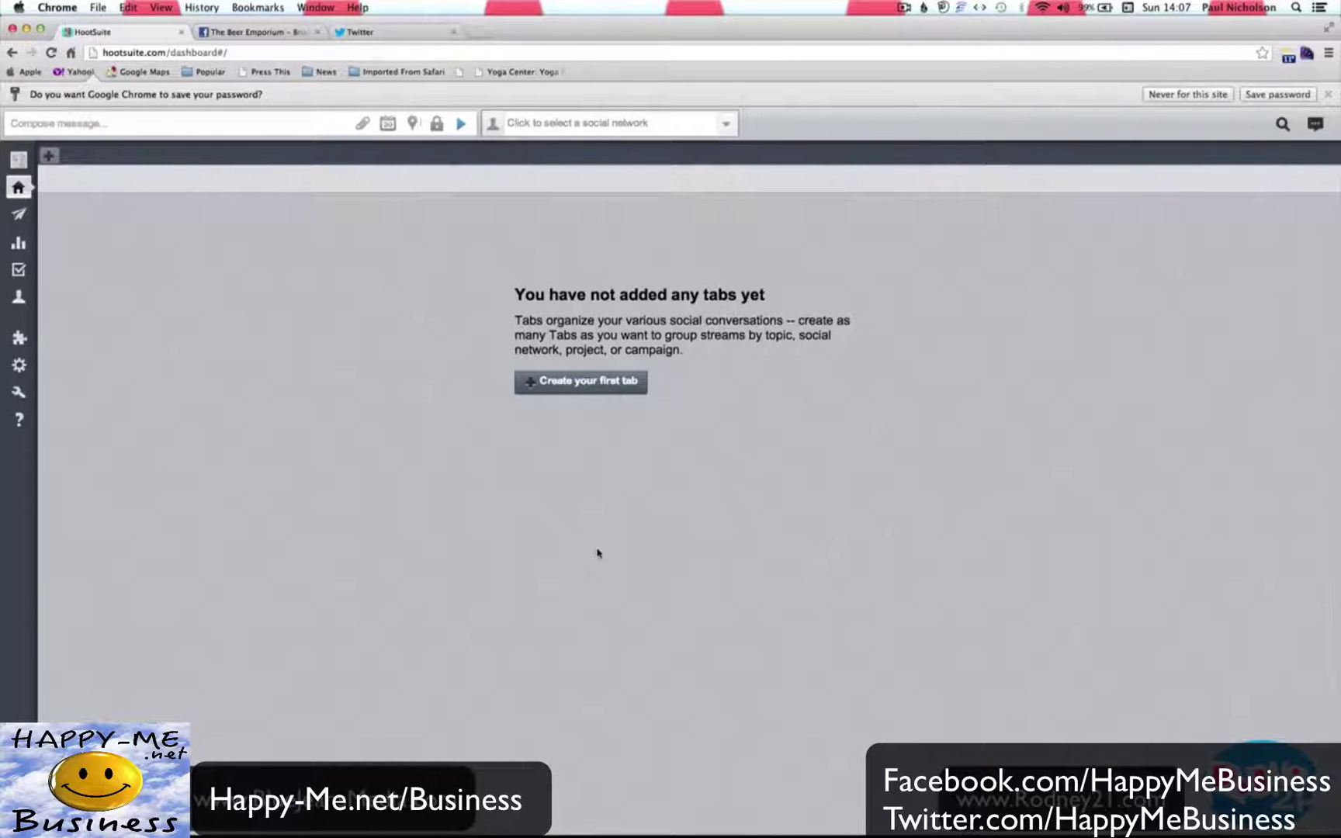
Open the account's profile page and dismiss the browser's save-password prompt.
mouse_move(18, 269)
click(19, 163)
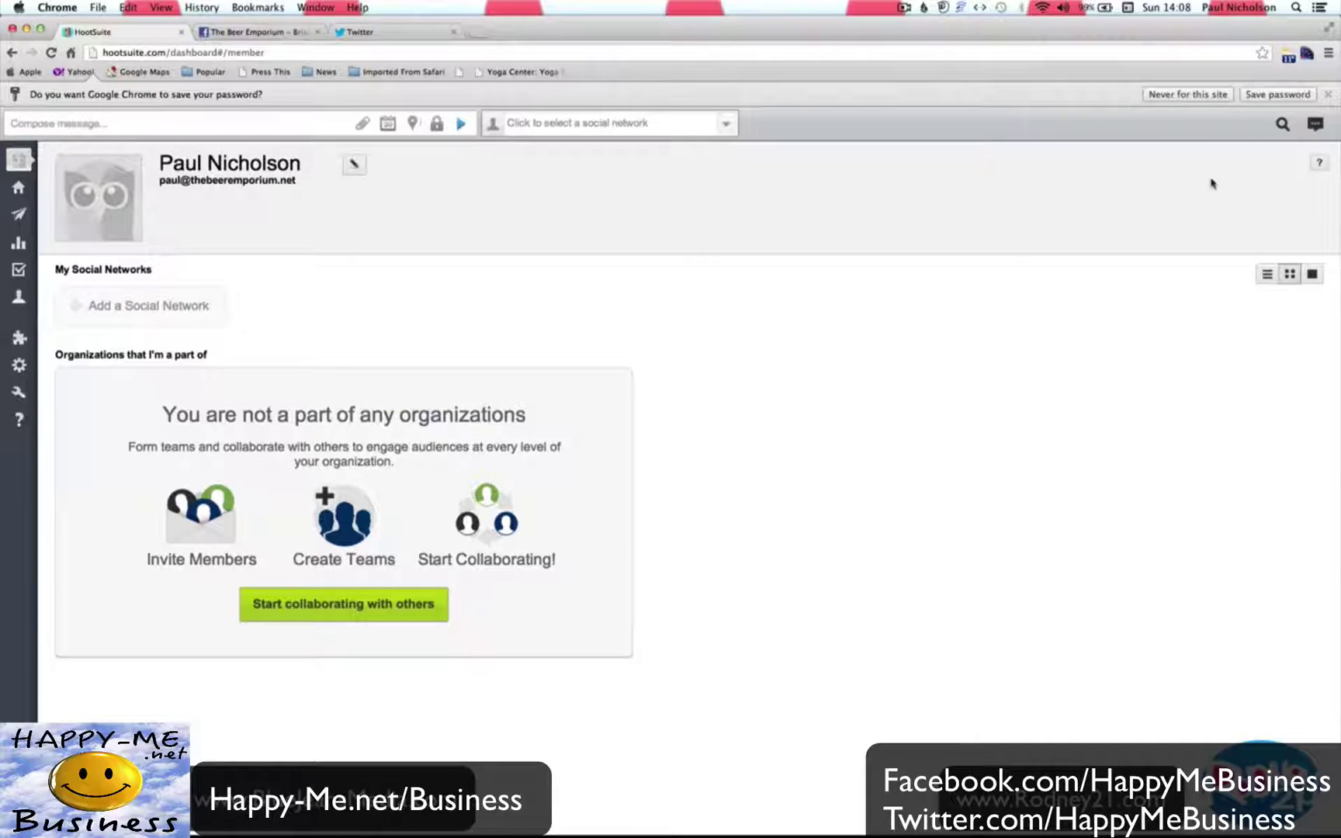
click(1328, 94)
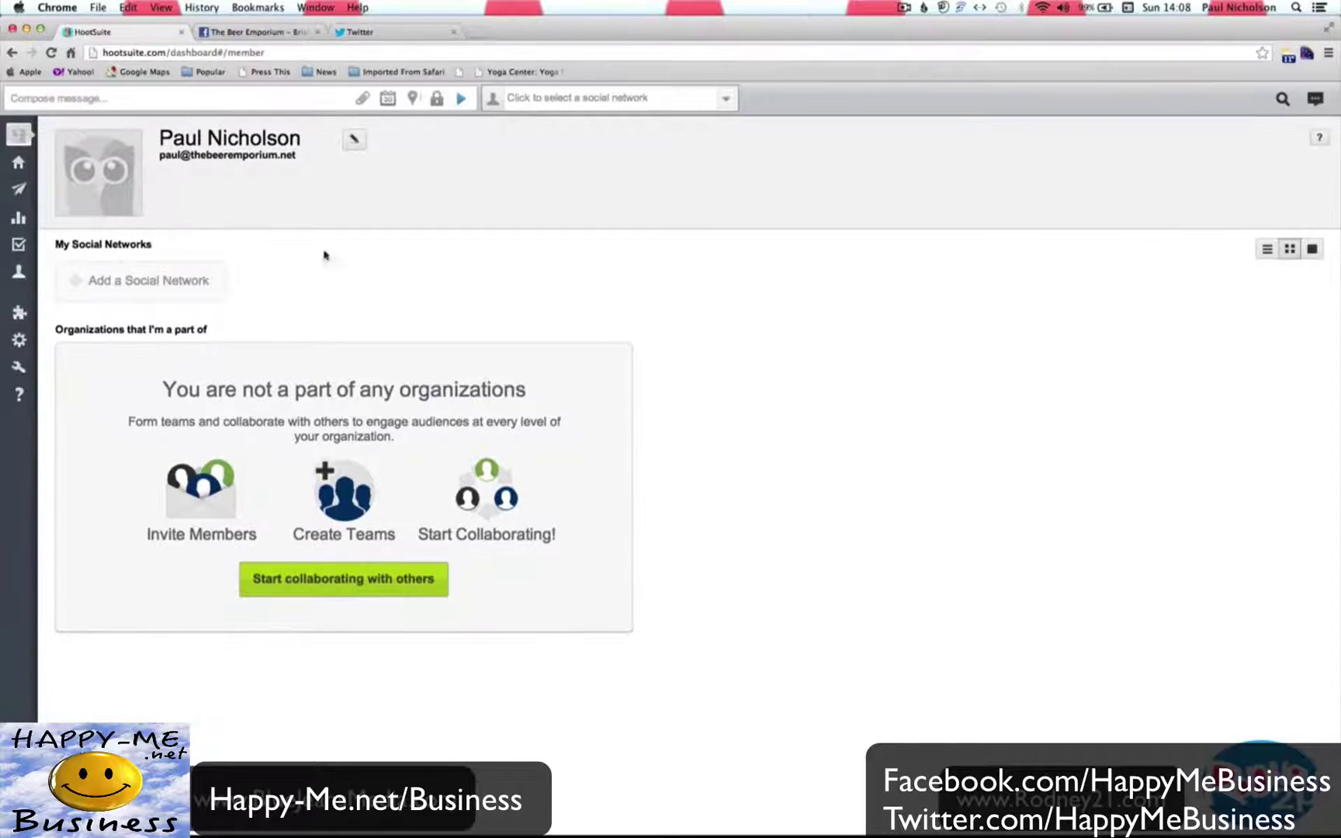
Add a social network by connecting and authorising the BristolBeer Twitter account.
click(190, 282)
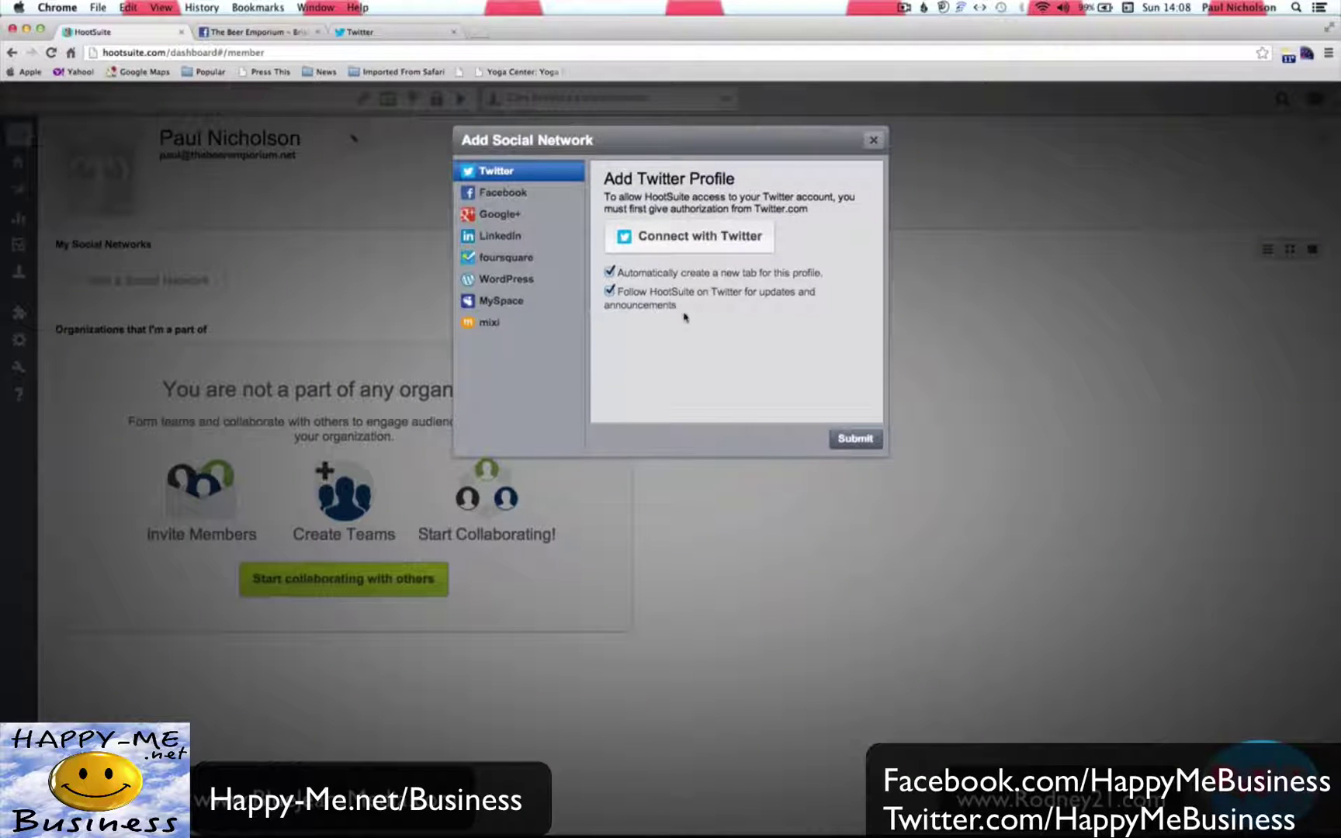
click(766, 234)
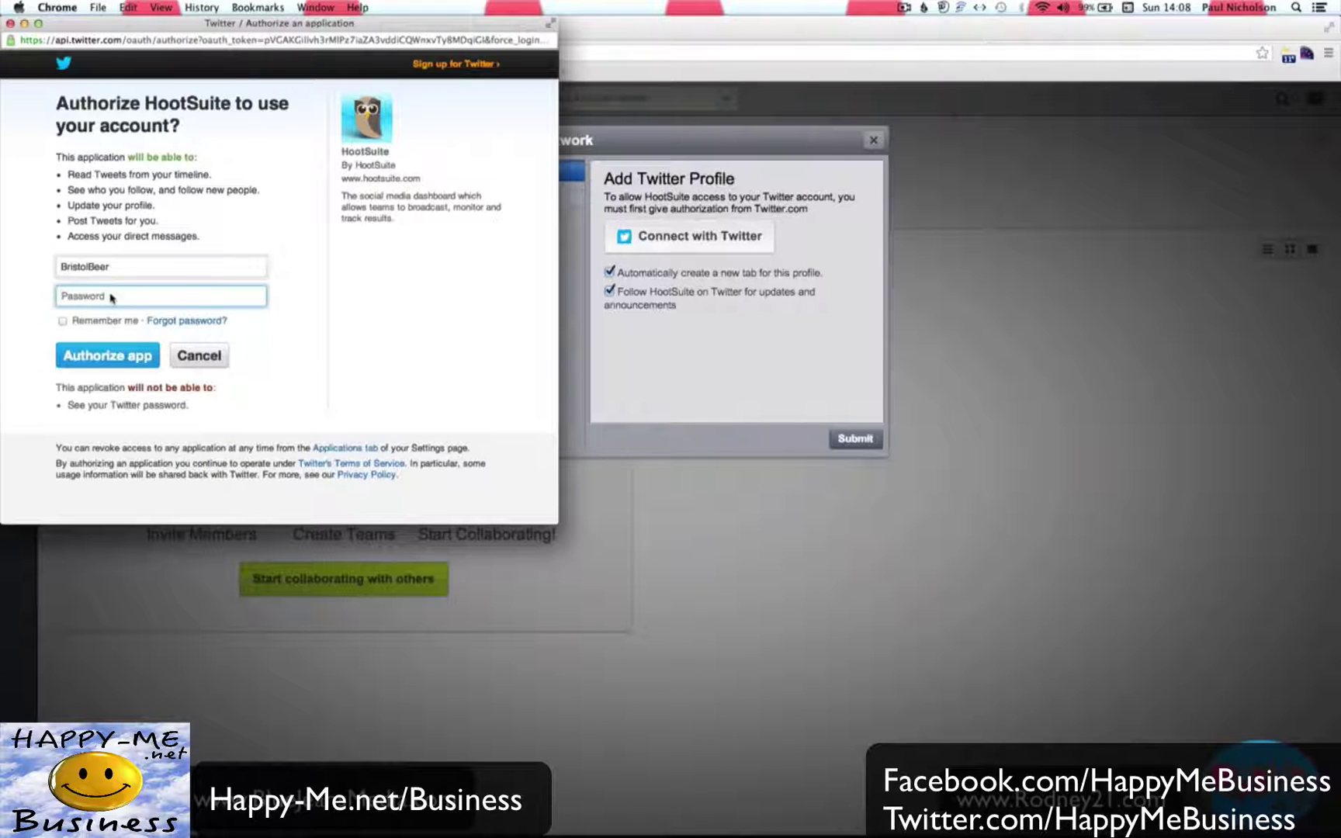
text(***)
click(117, 354)
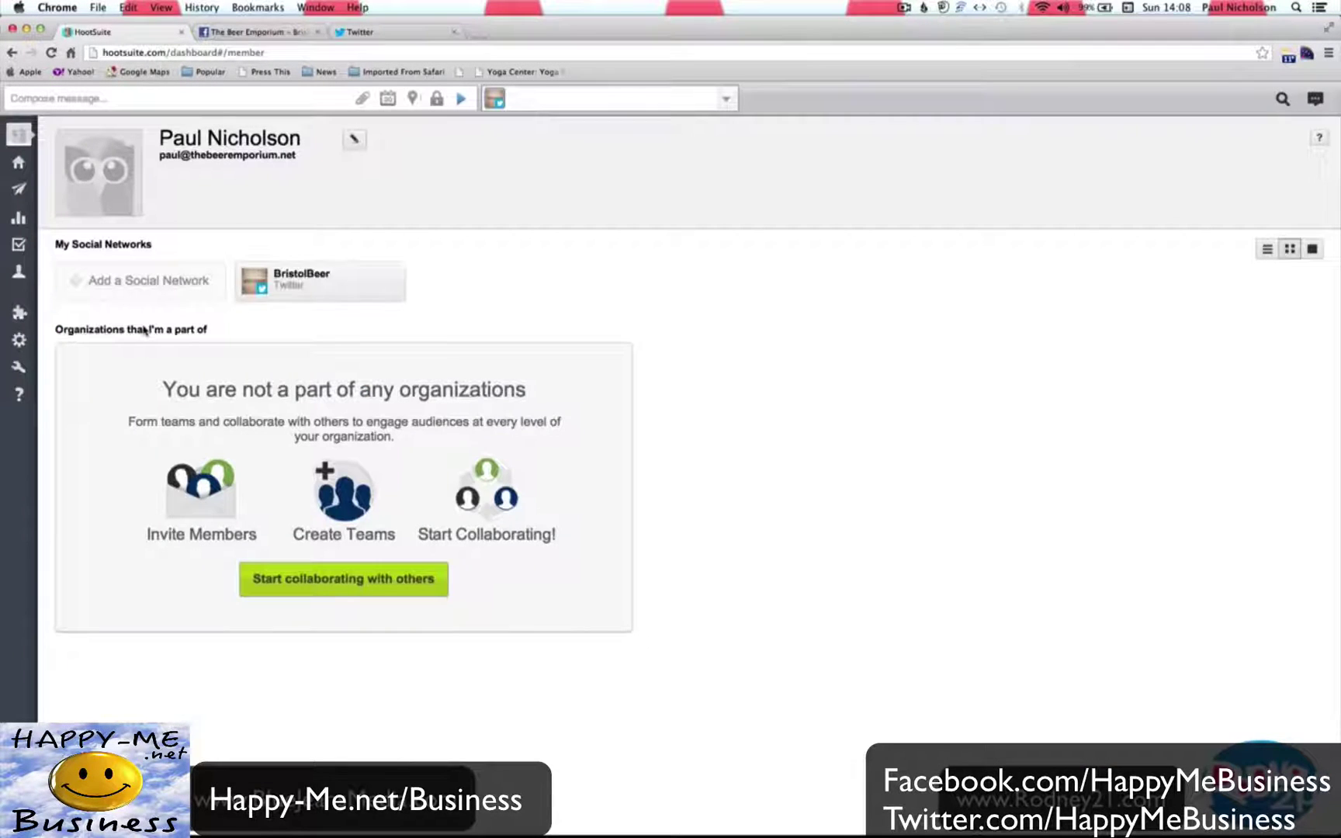
mouse_move(332, 288)
Choose Facebook as the new social network and start connecting it.
click(121, 292)
click(501, 194)
click(706, 341)
Log in to Facebook and import The Beer Emporium - Bristol page.
click(315, 155)
text(paul)
key(Down)
key(Down)
key(Tab)
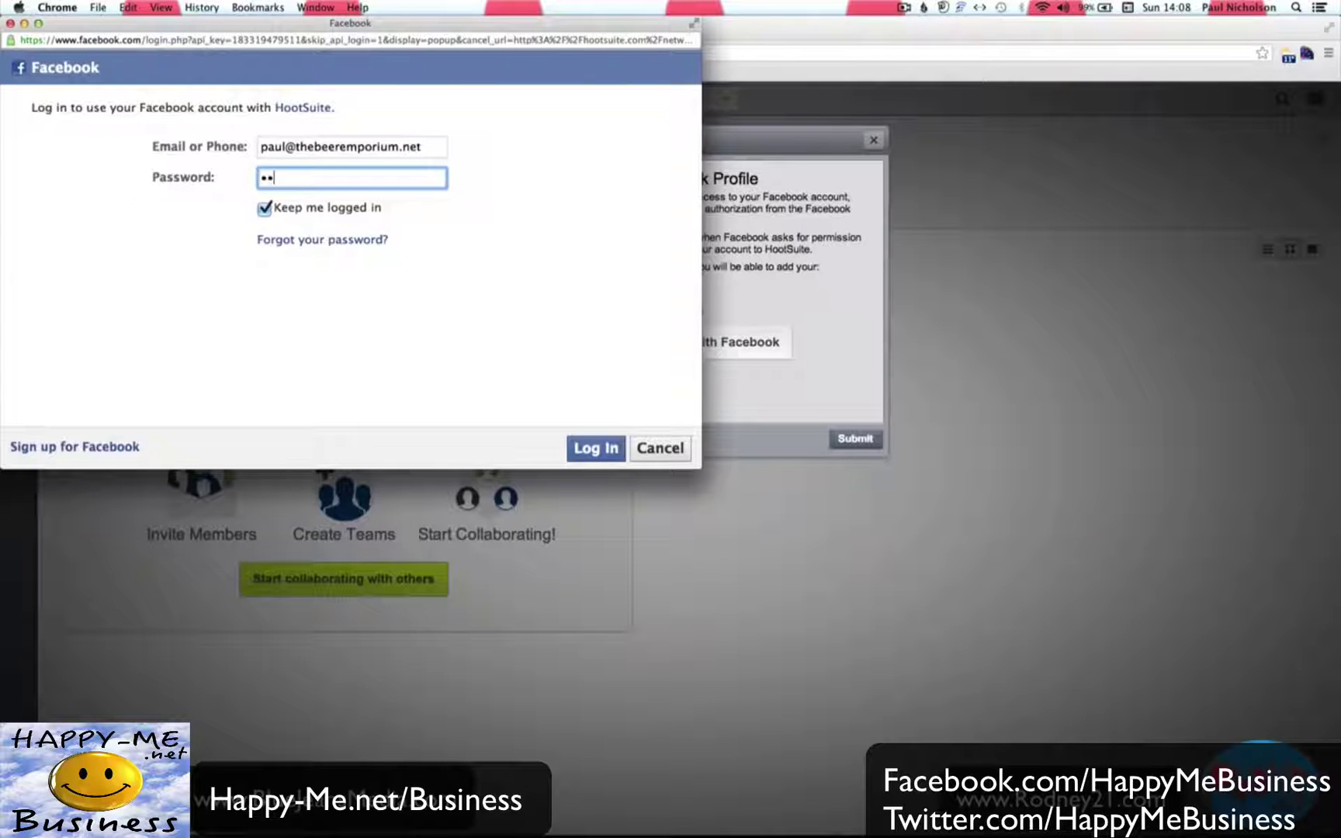
text(•••••••)
key(Return)
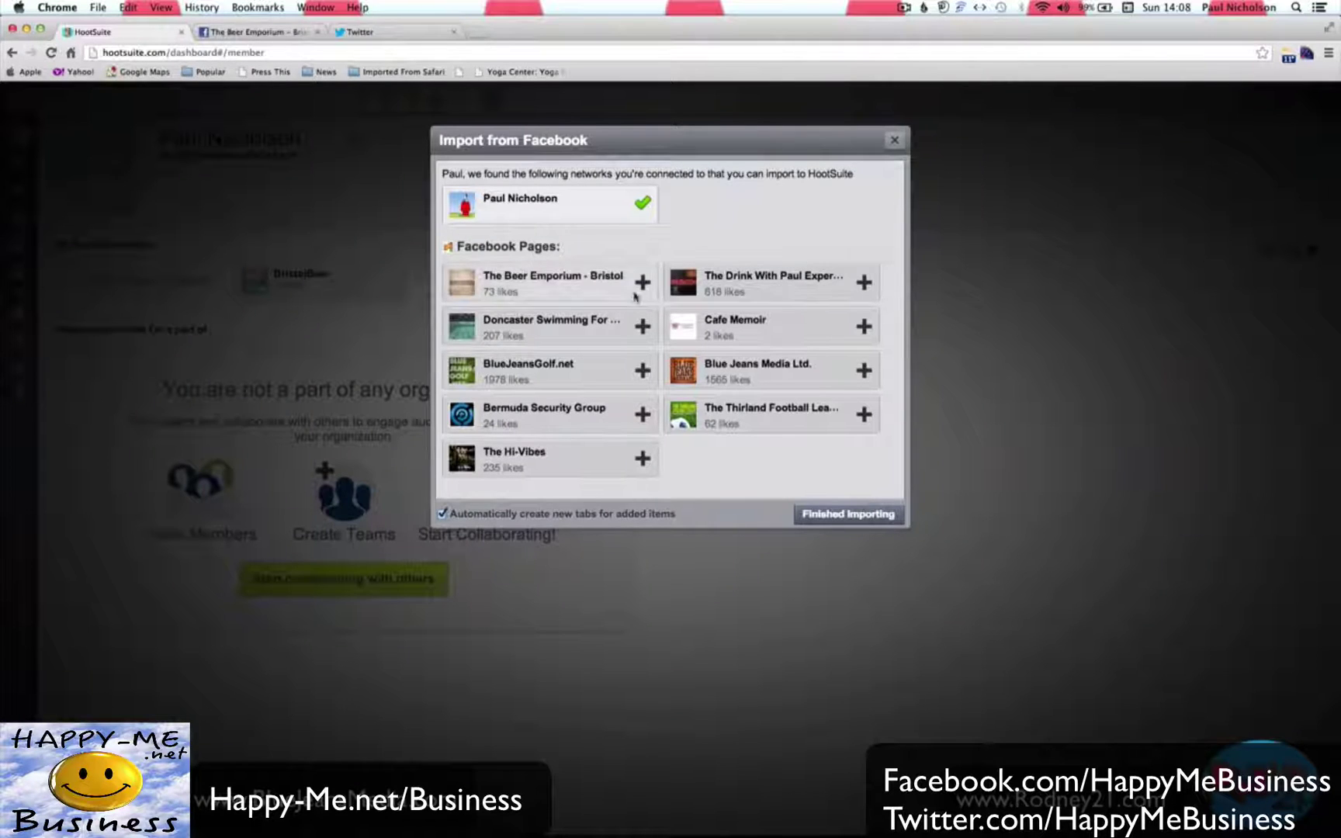
click(641, 282)
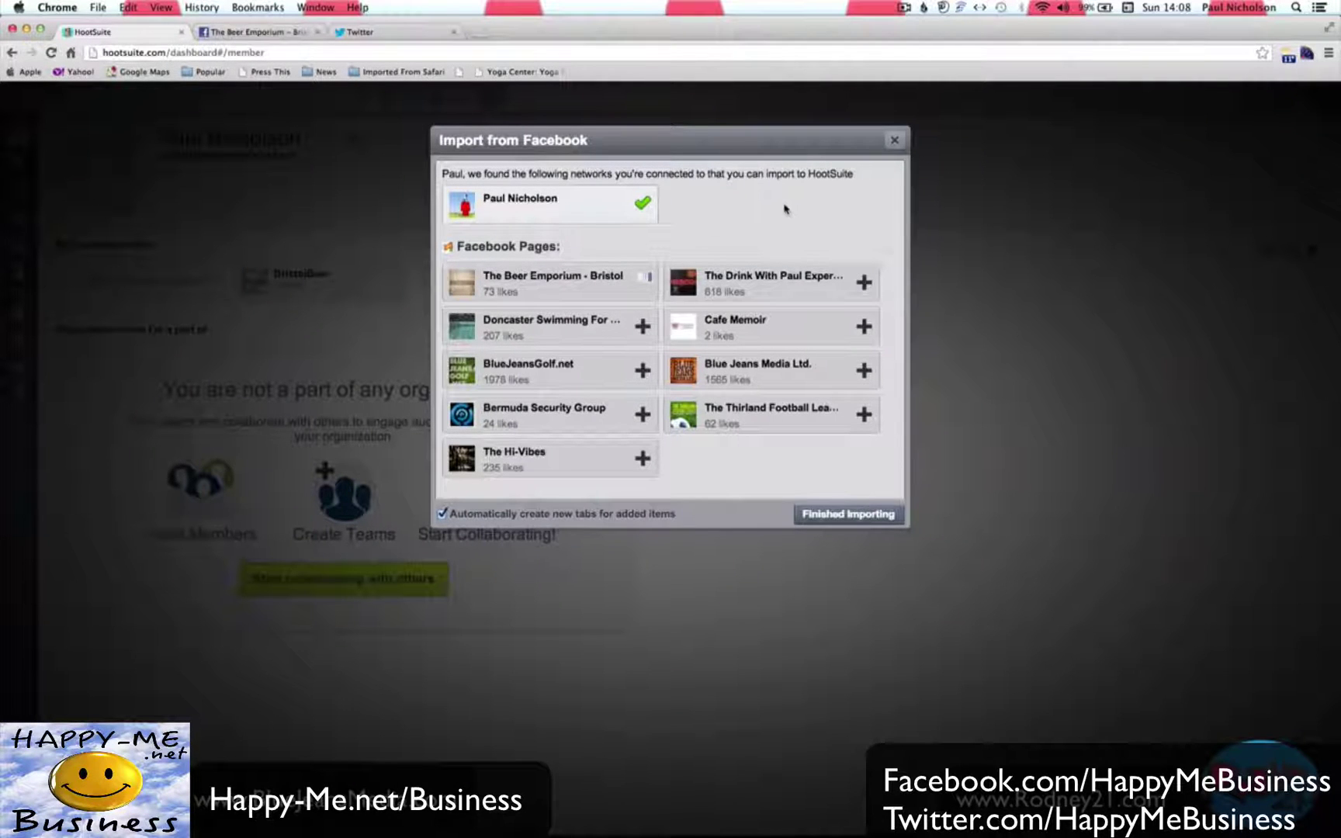
click(823, 514)
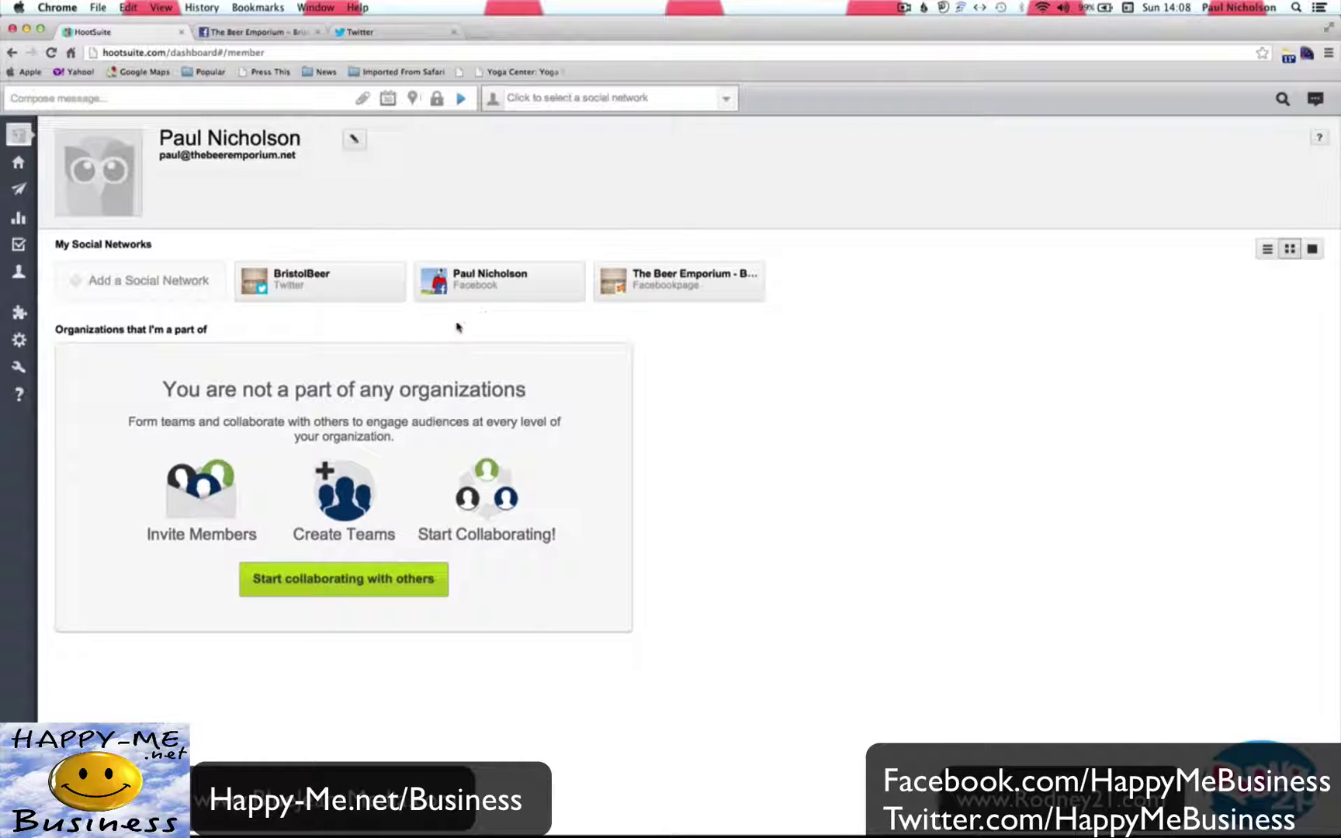
Close the Add a Social Network window unused and go to the Streams dashboard.
click(186, 289)
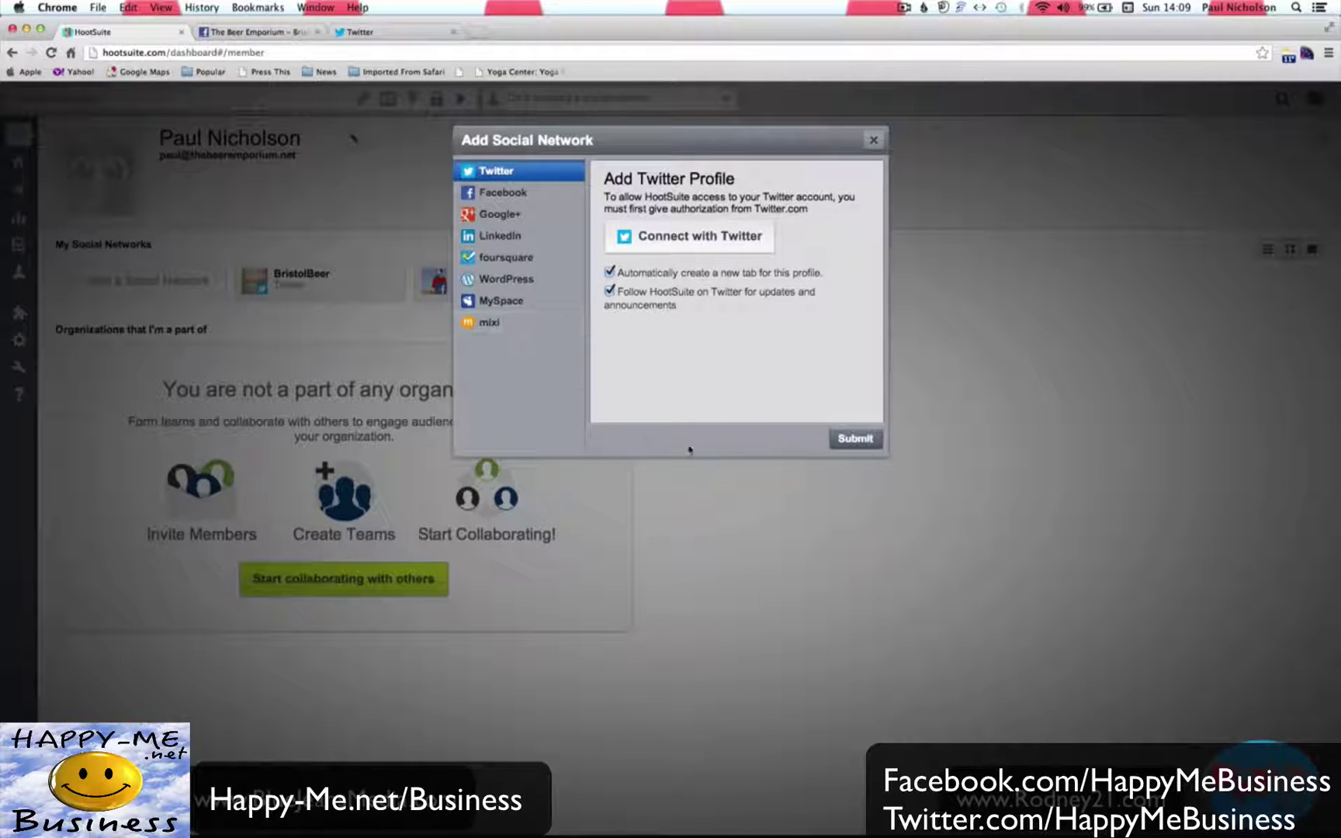
click(871, 140)
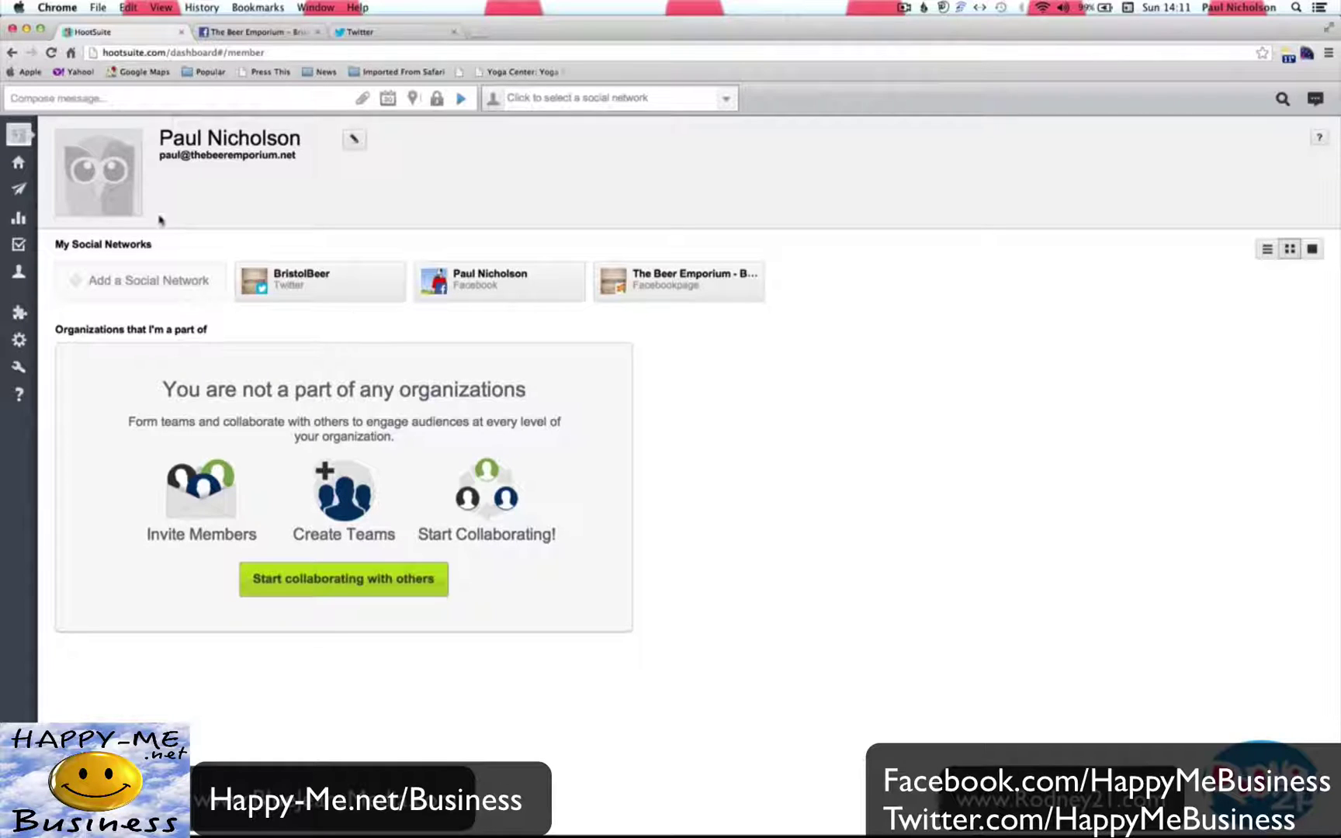
click(28, 167)
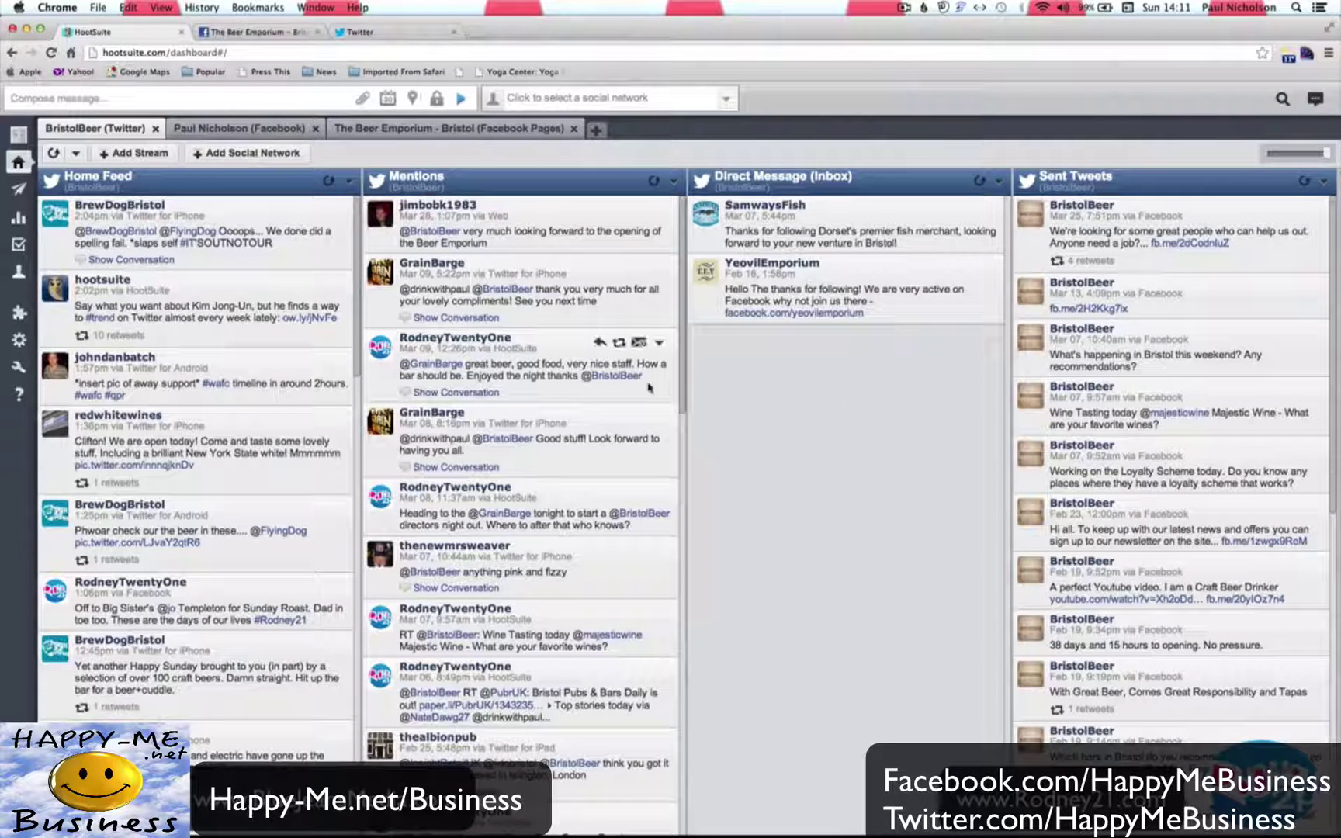
View the Facebook profile tab's streams, then The Beer Emporium - Bristol page tab, and show the profile picker.
click(261, 136)
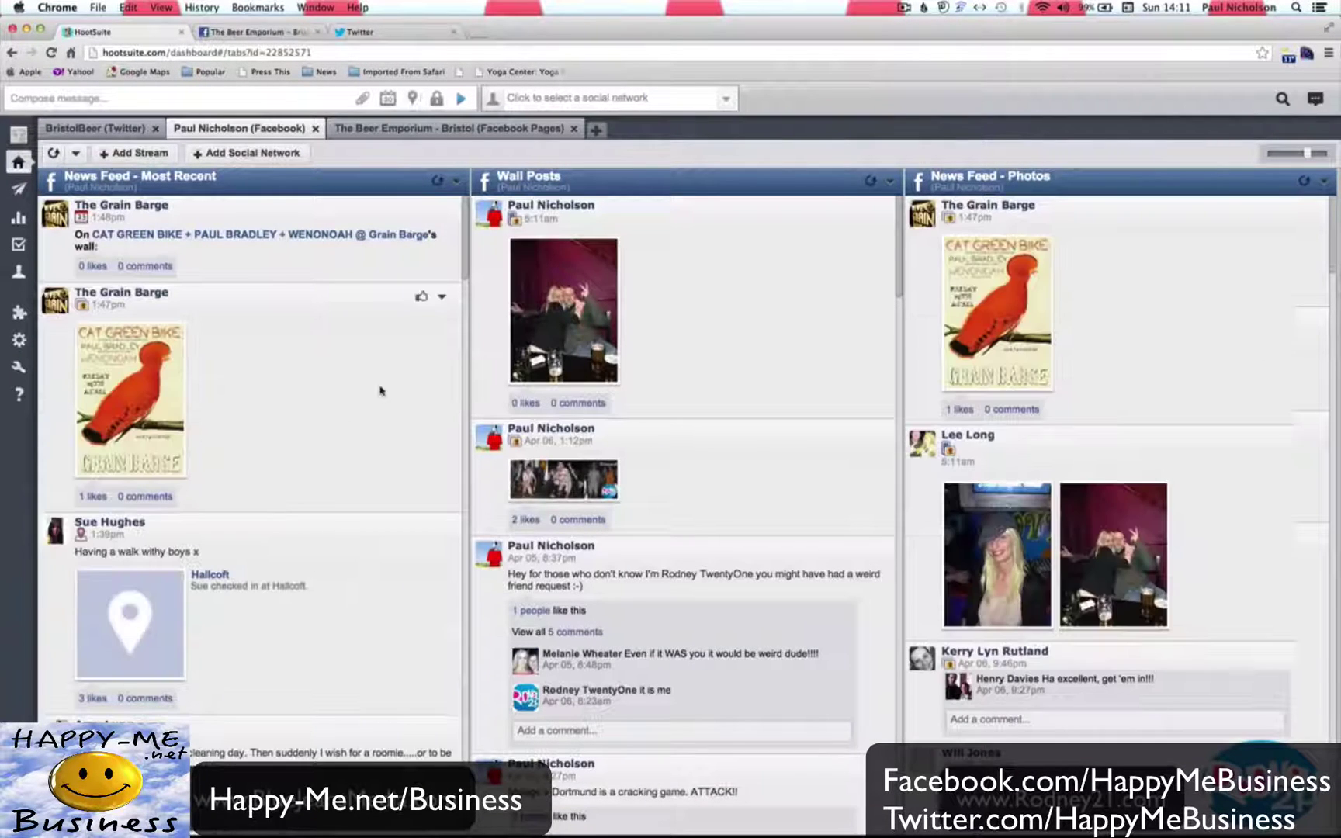
scroll(290, 500, down, 8)
scroll(286, 572, up, 10)
scroll(671, 380, down, 10)
scroll(1230, 318, down, 6)
scroll(1230, 318, up, 6)
click(408, 128)
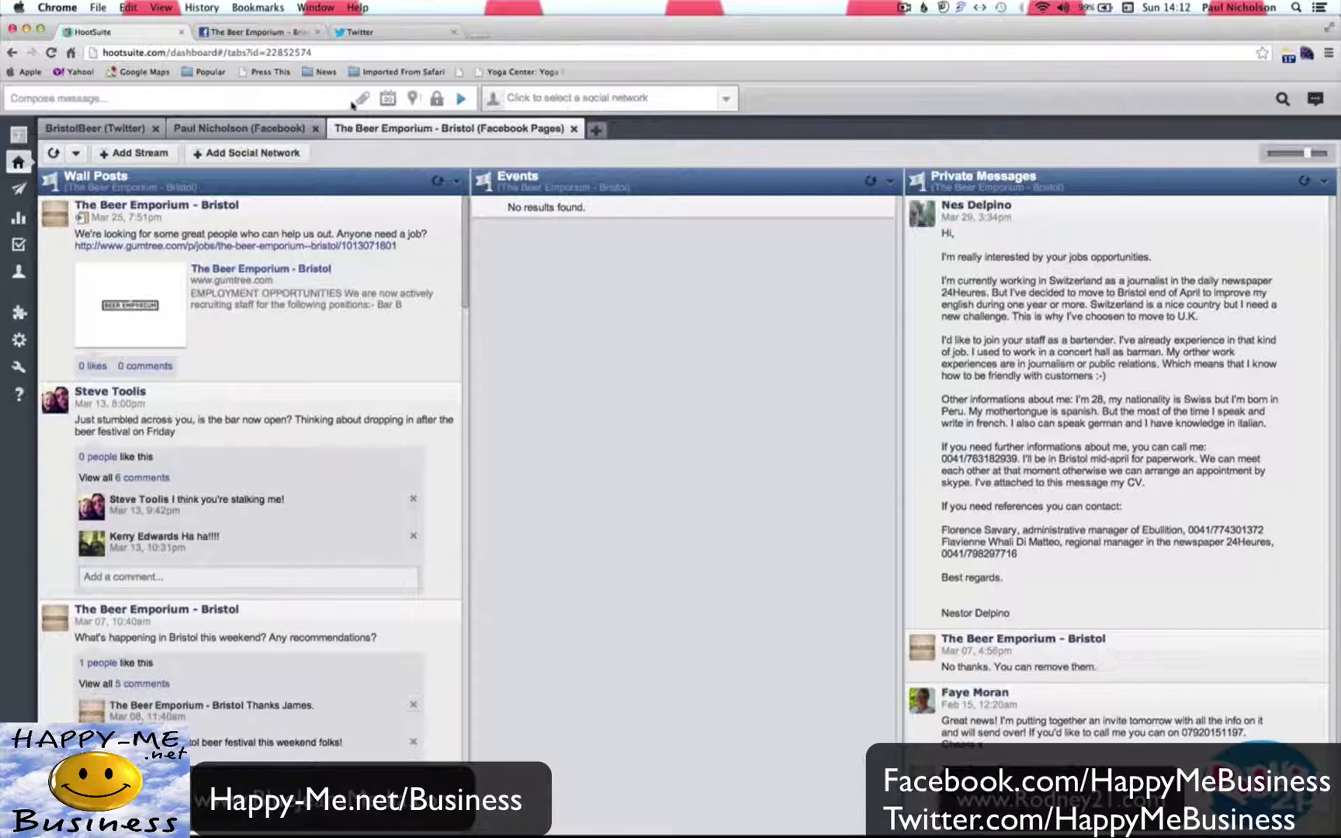
click(570, 98)
Delete the Facebook profile tab, keeping the BristolBeer Twitter and Beer Emporium page tabs.
click(271, 129)
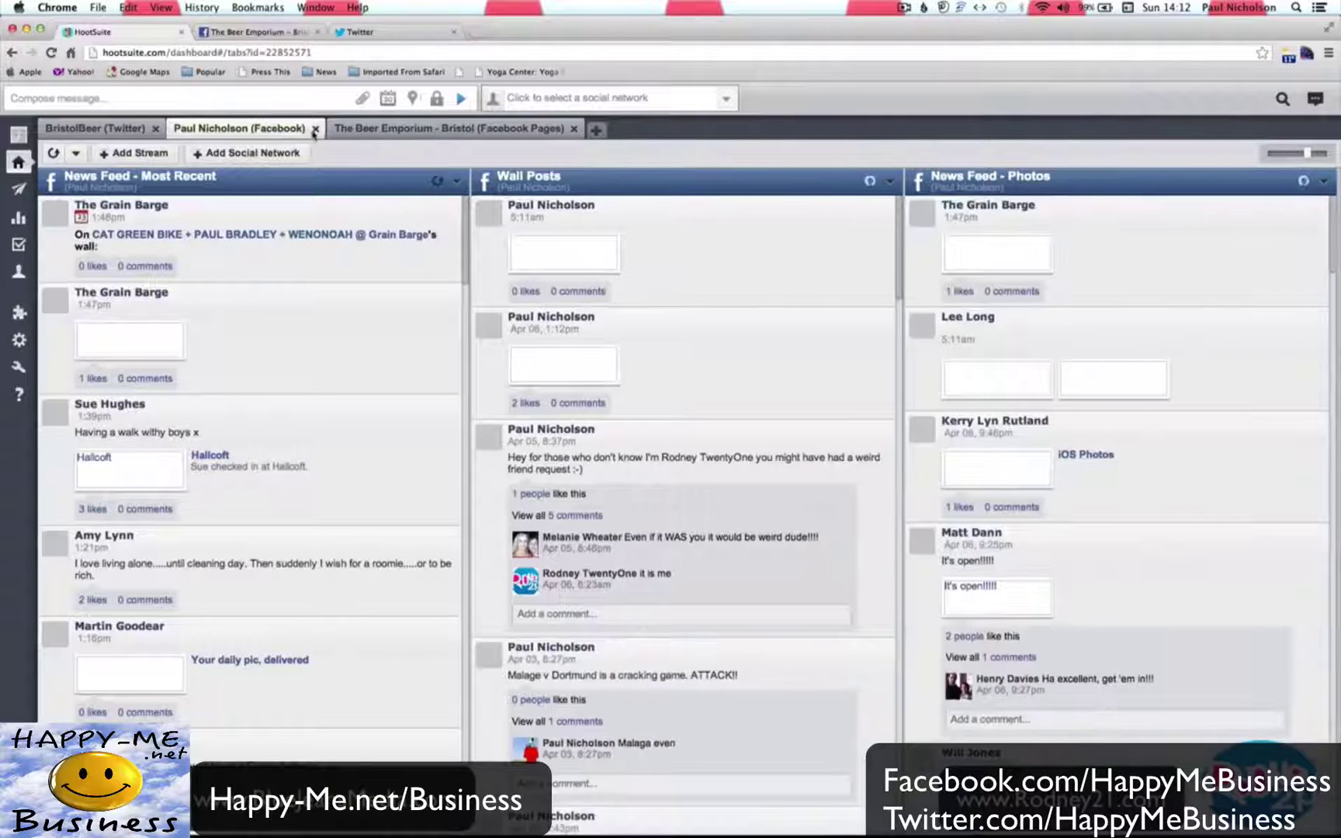
click(315, 129)
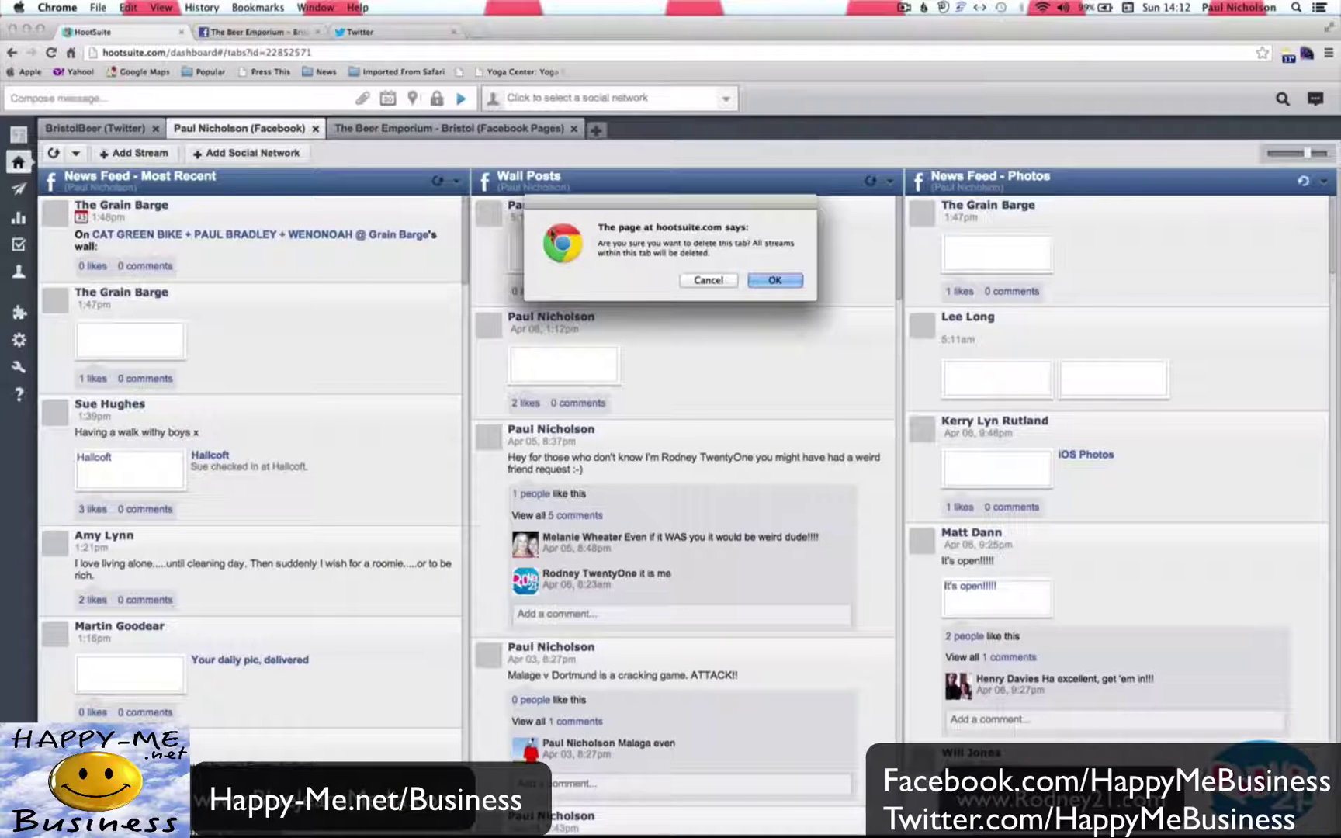
click(773, 281)
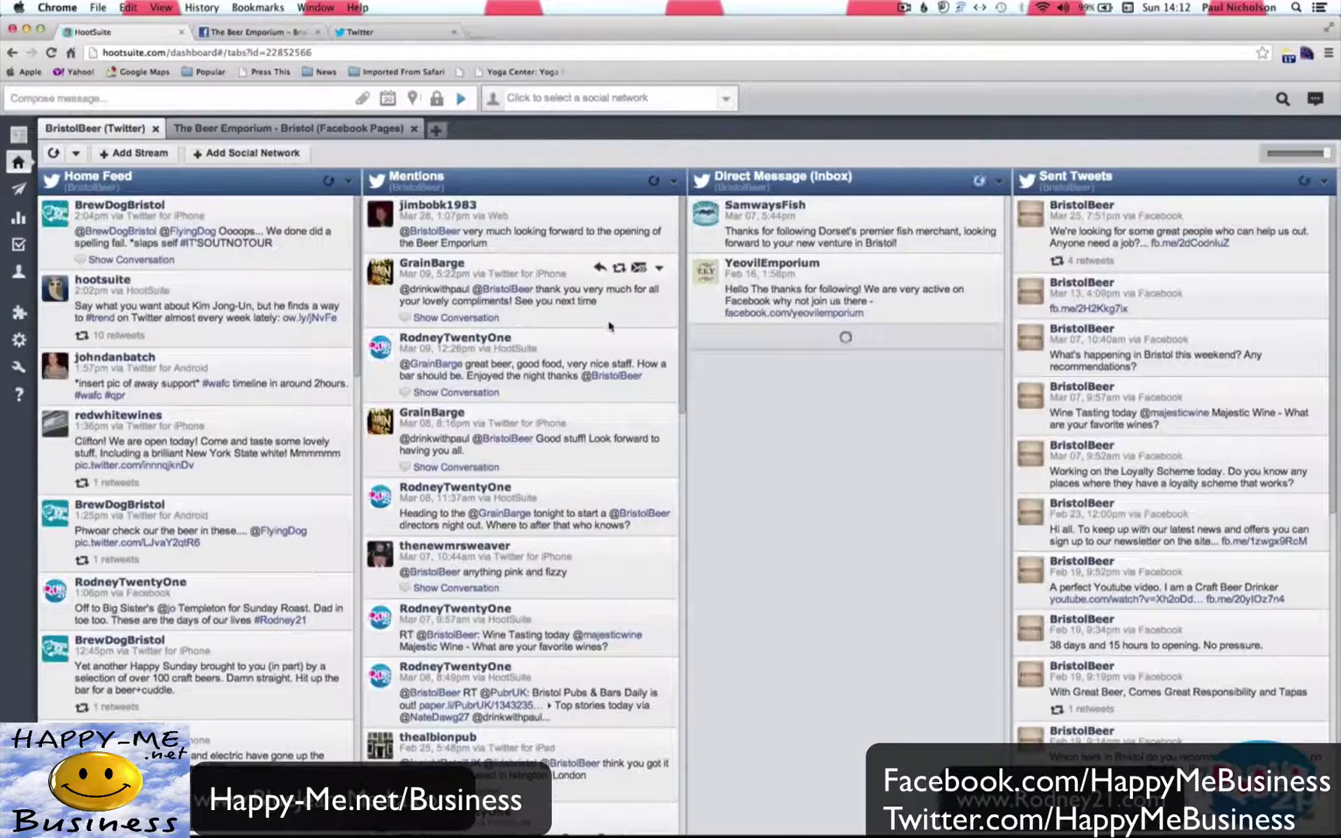
click(336, 132)
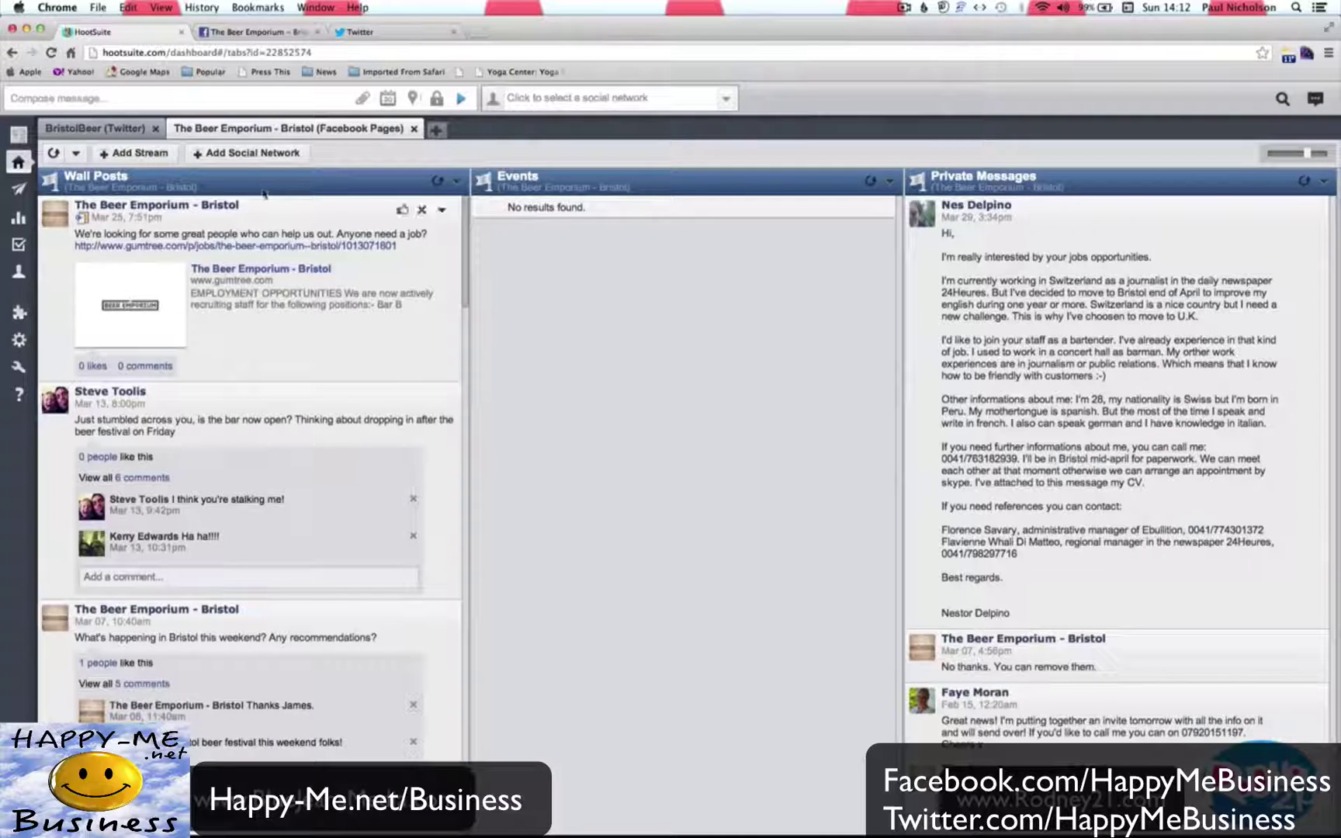
click(89, 129)
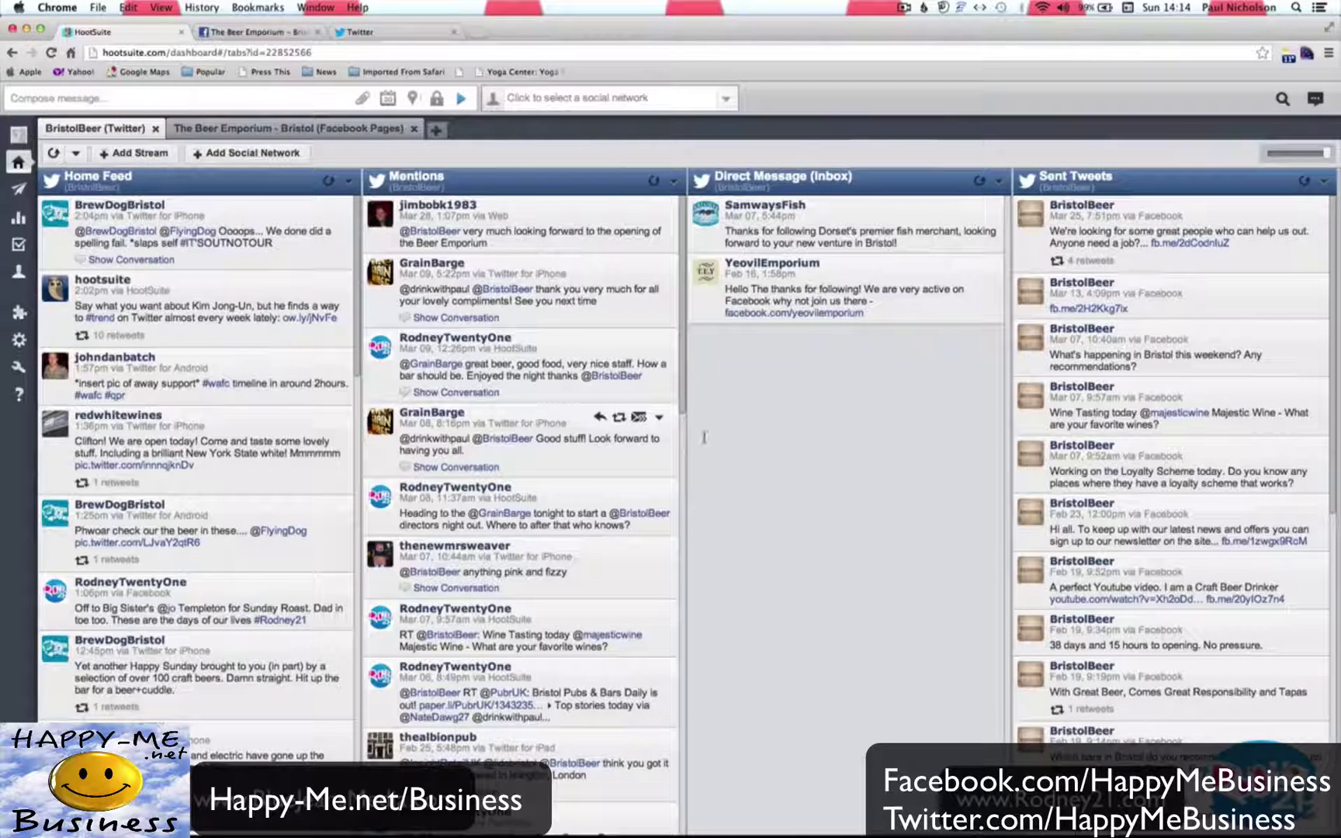
Briefly check the Twitter website, then return to the Hootsuite dashboard.
click(390, 37)
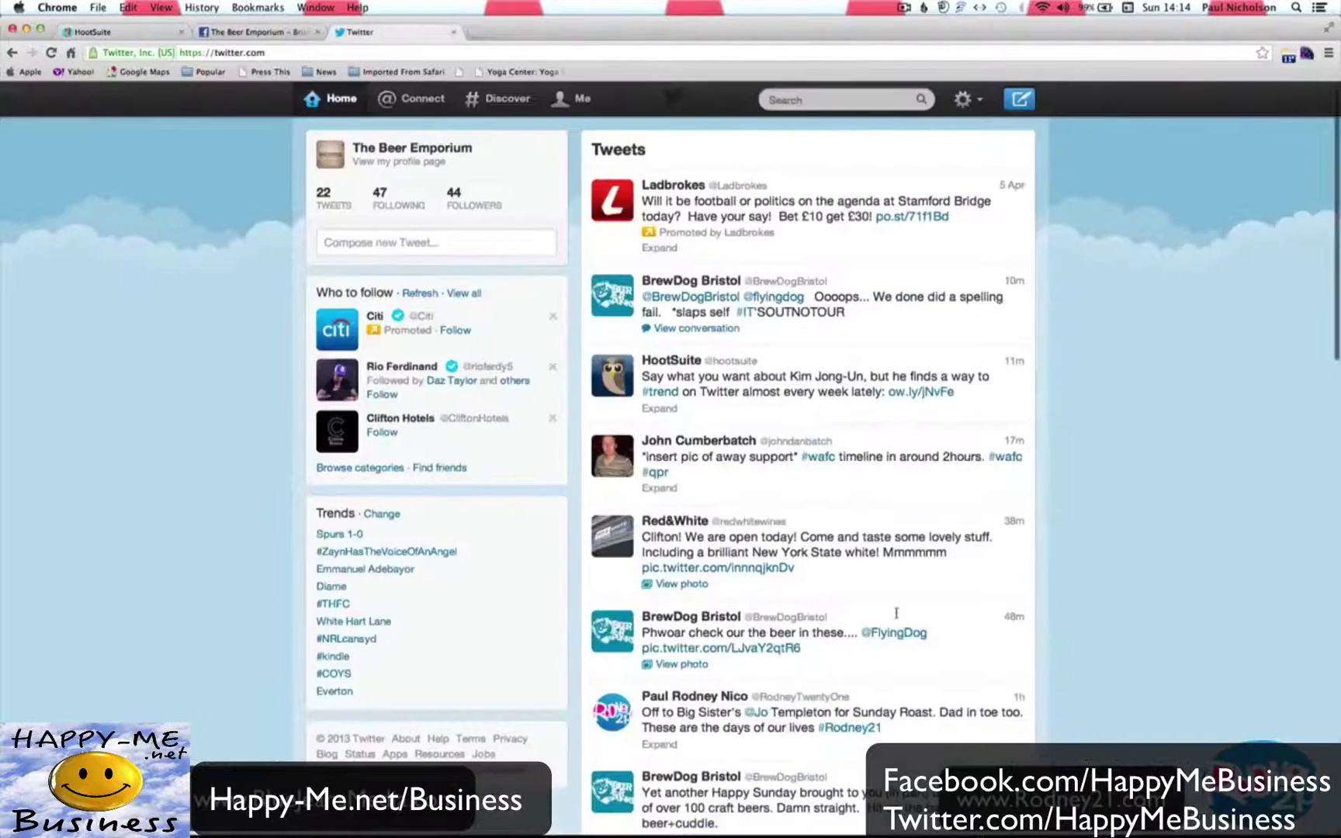
scroll(896, 613, down, 10)
scroll(896, 613, up, 15)
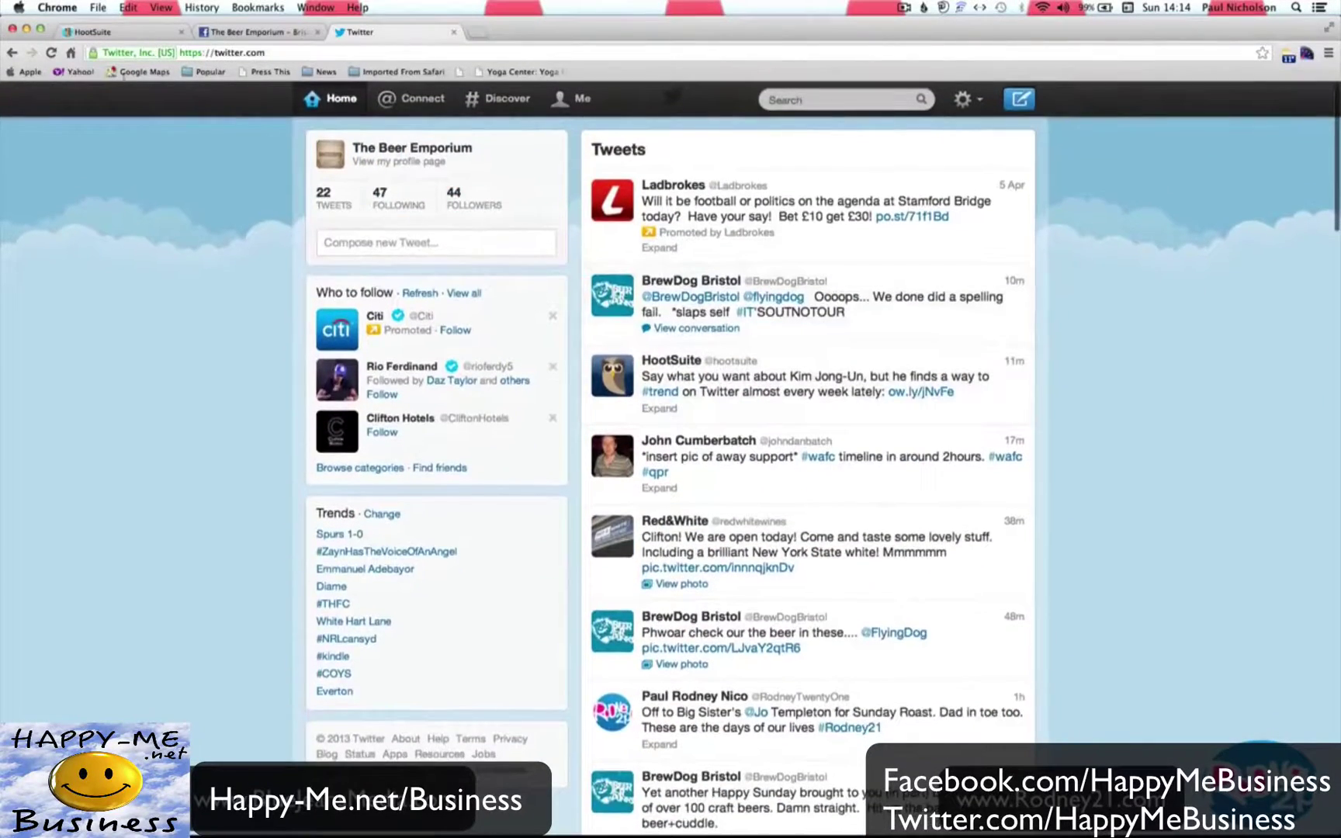
click(97, 33)
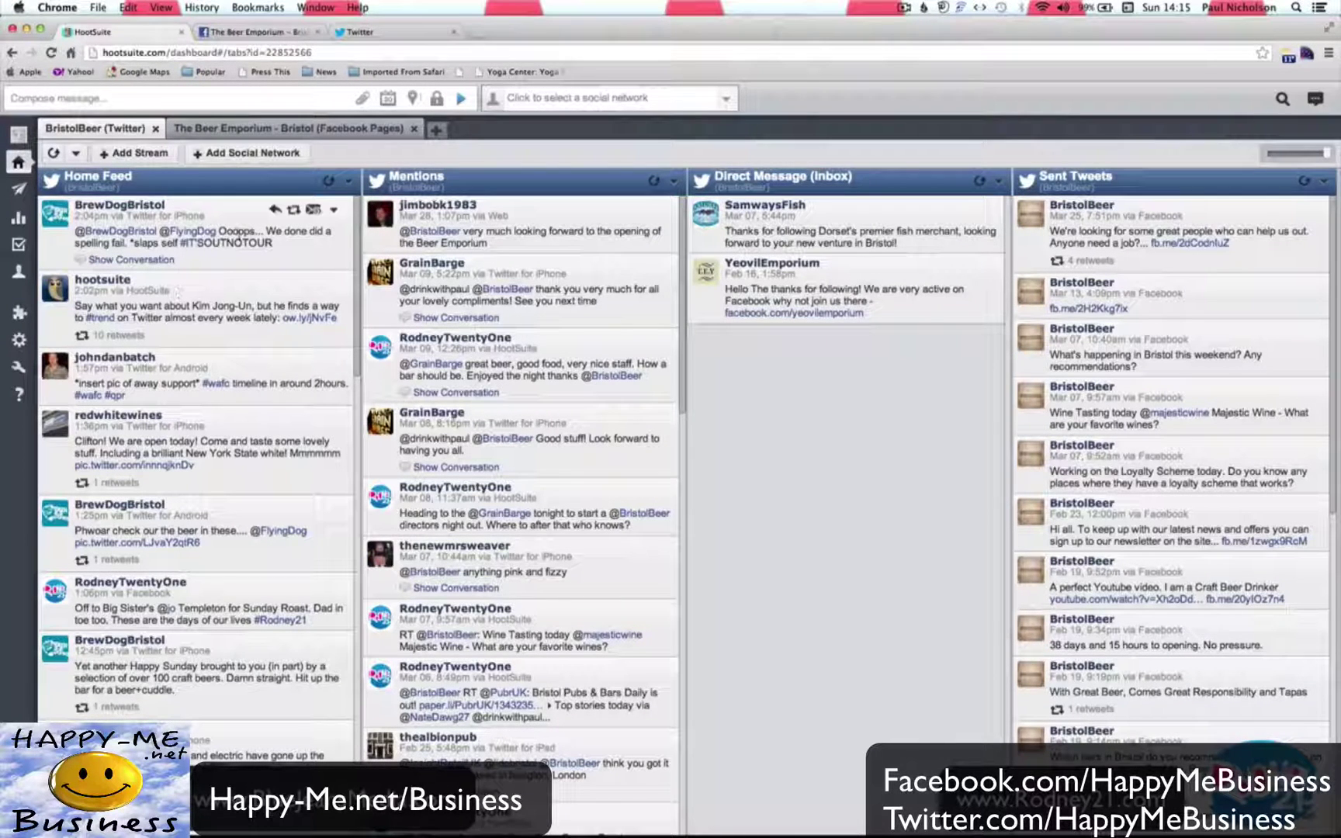
Delete the Home Feed stream from its column header dropdown.
click(348, 181)
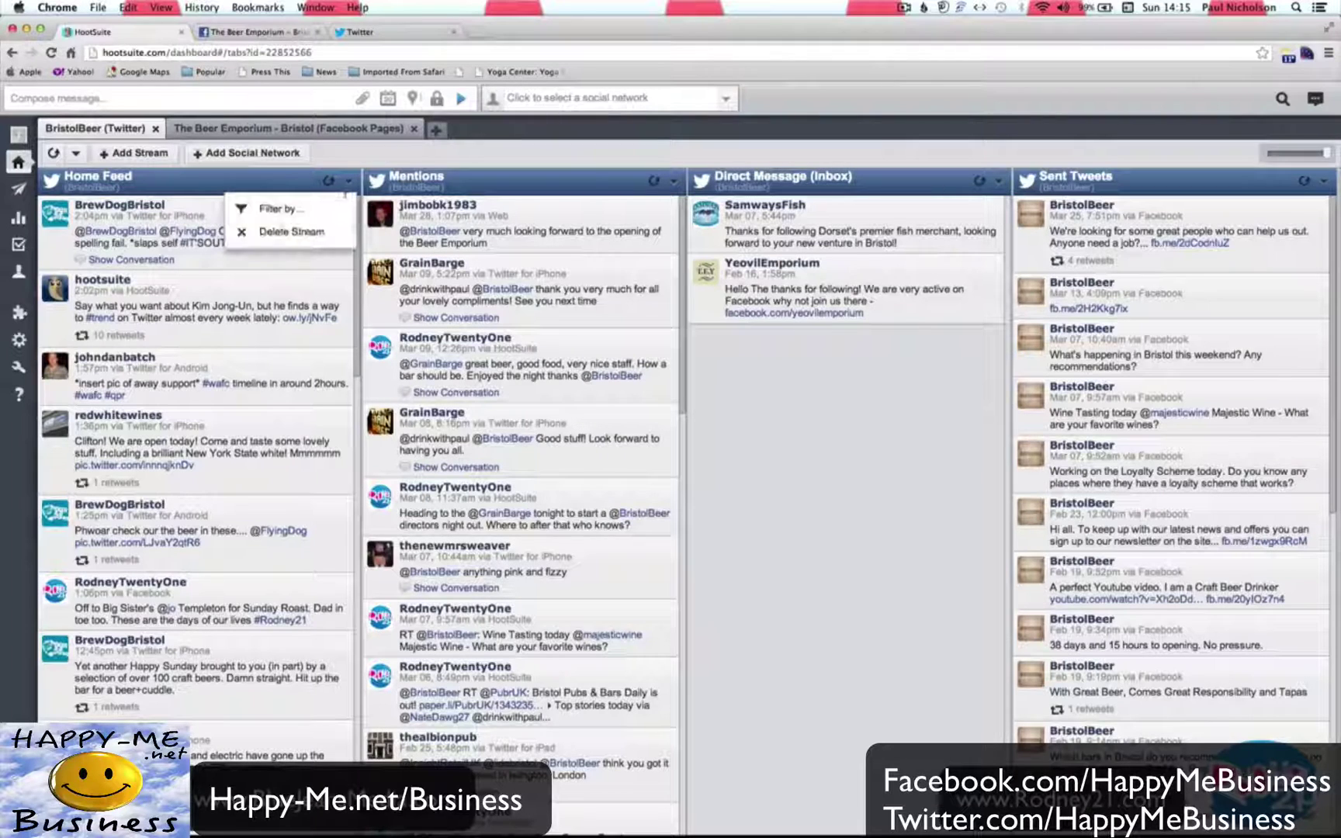
click(326, 231)
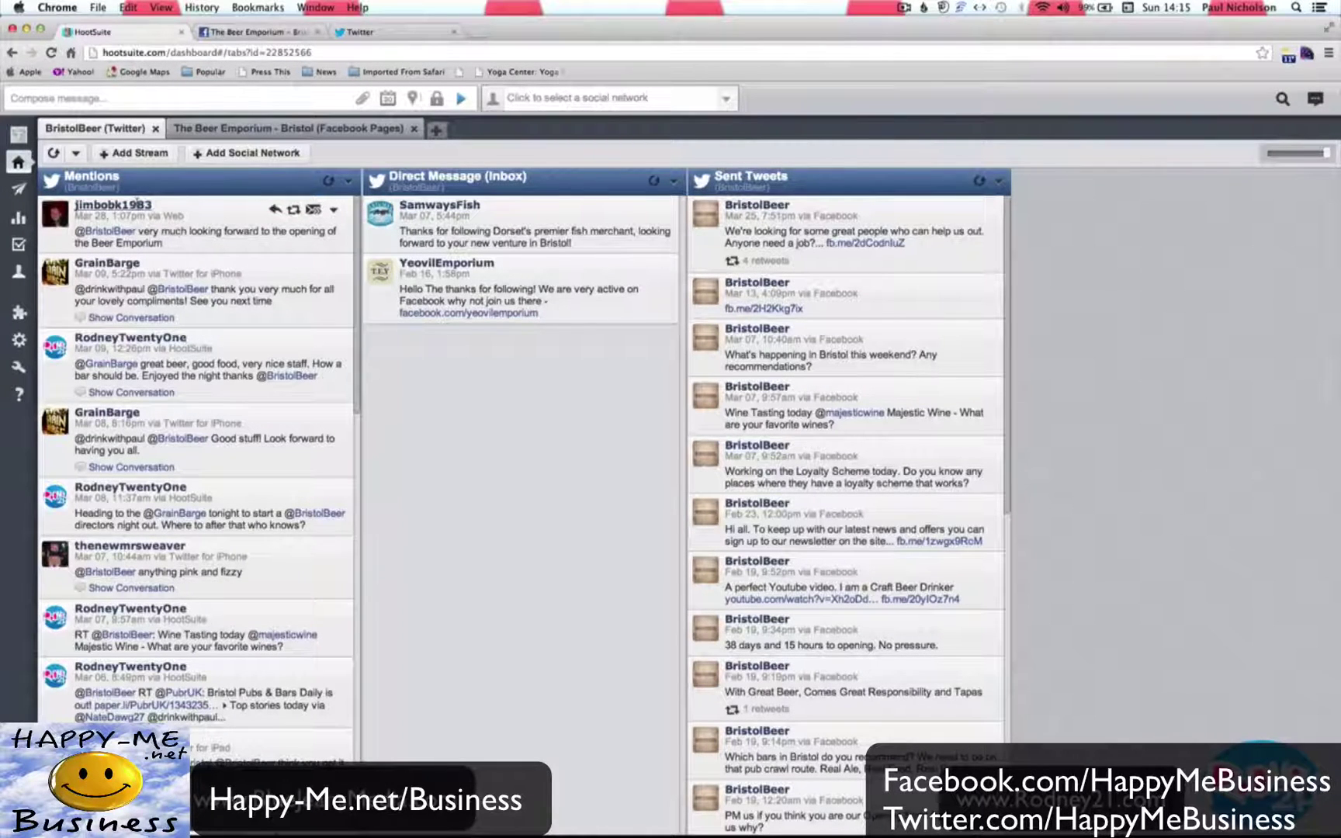
After checking the author's profile, reply to the newest mention with 'can't wait to open and have some fun. #BristolBeer'.
click(136, 205)
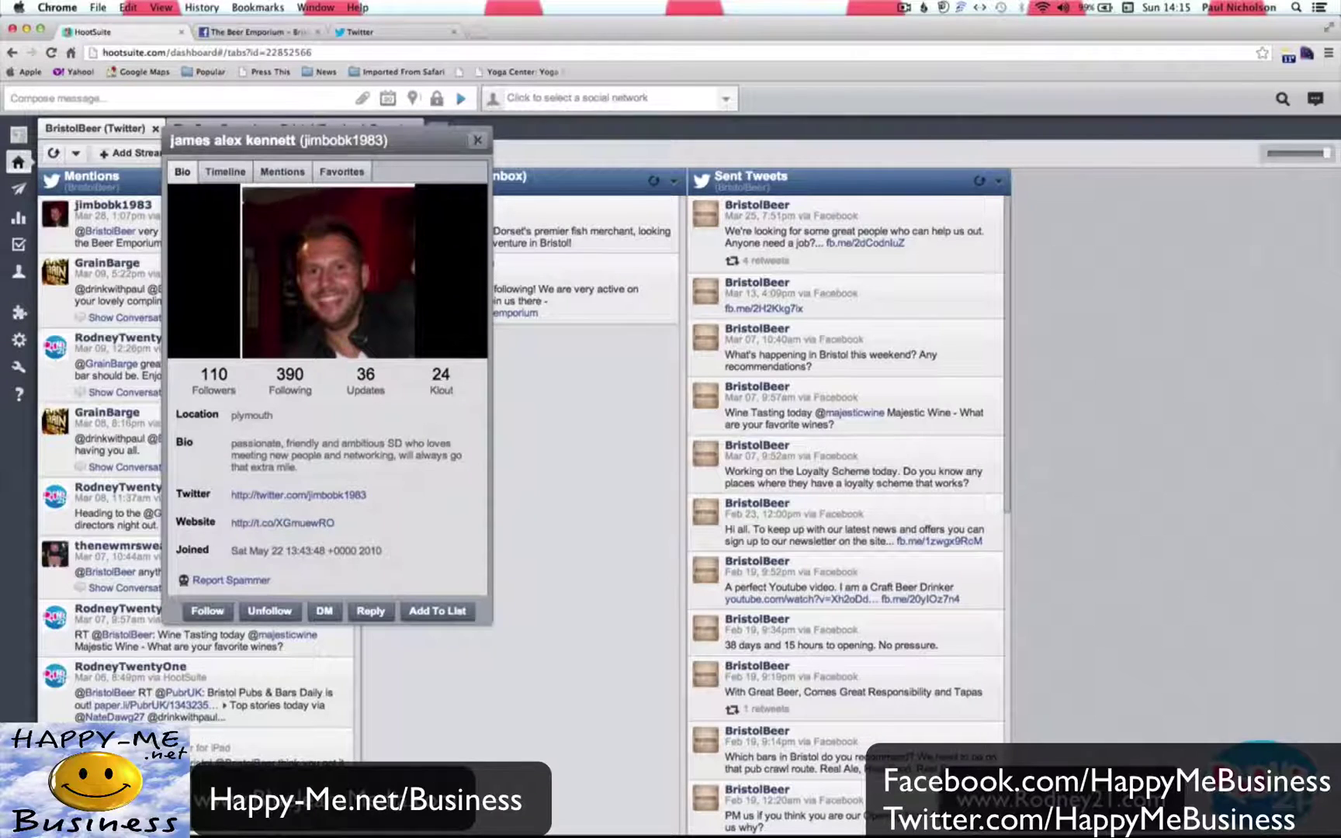
click(476, 140)
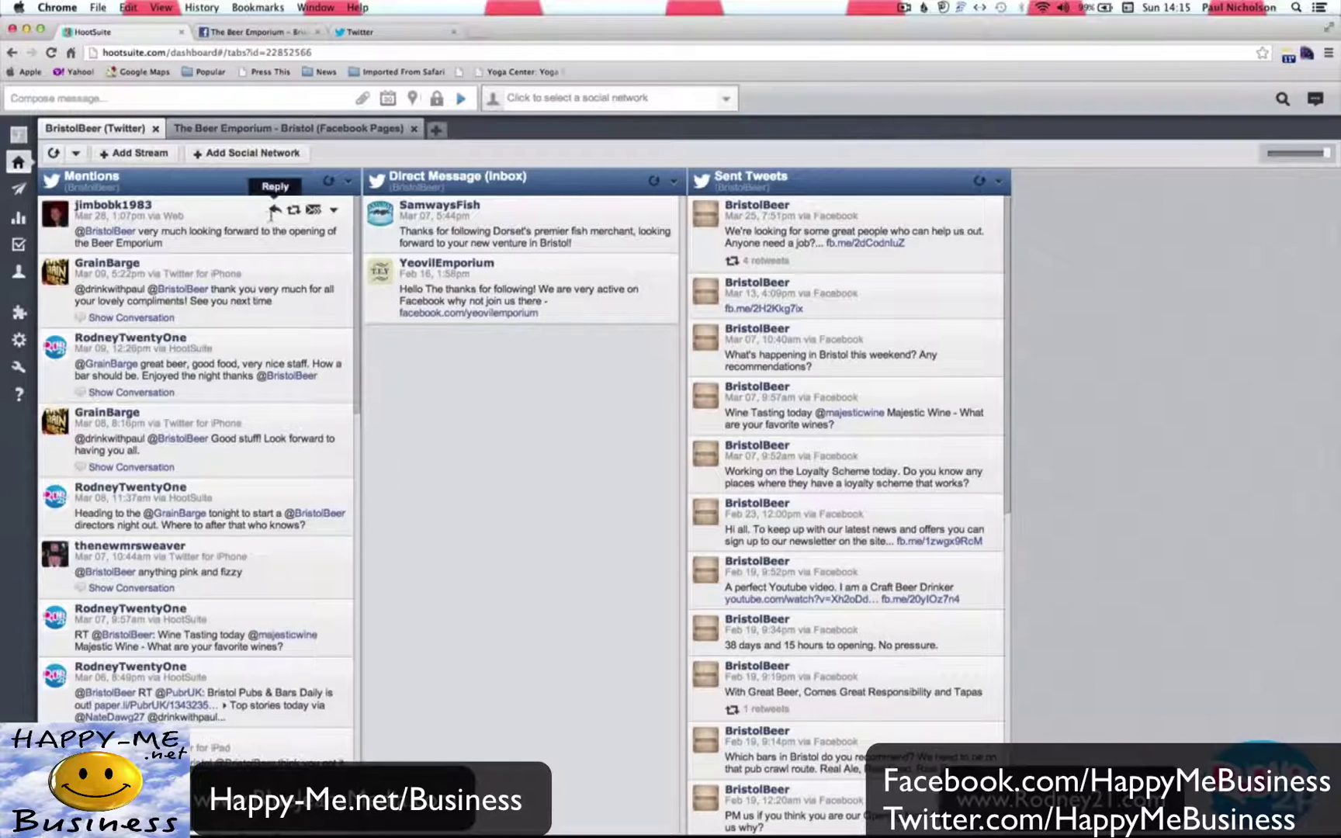
click(273, 210)
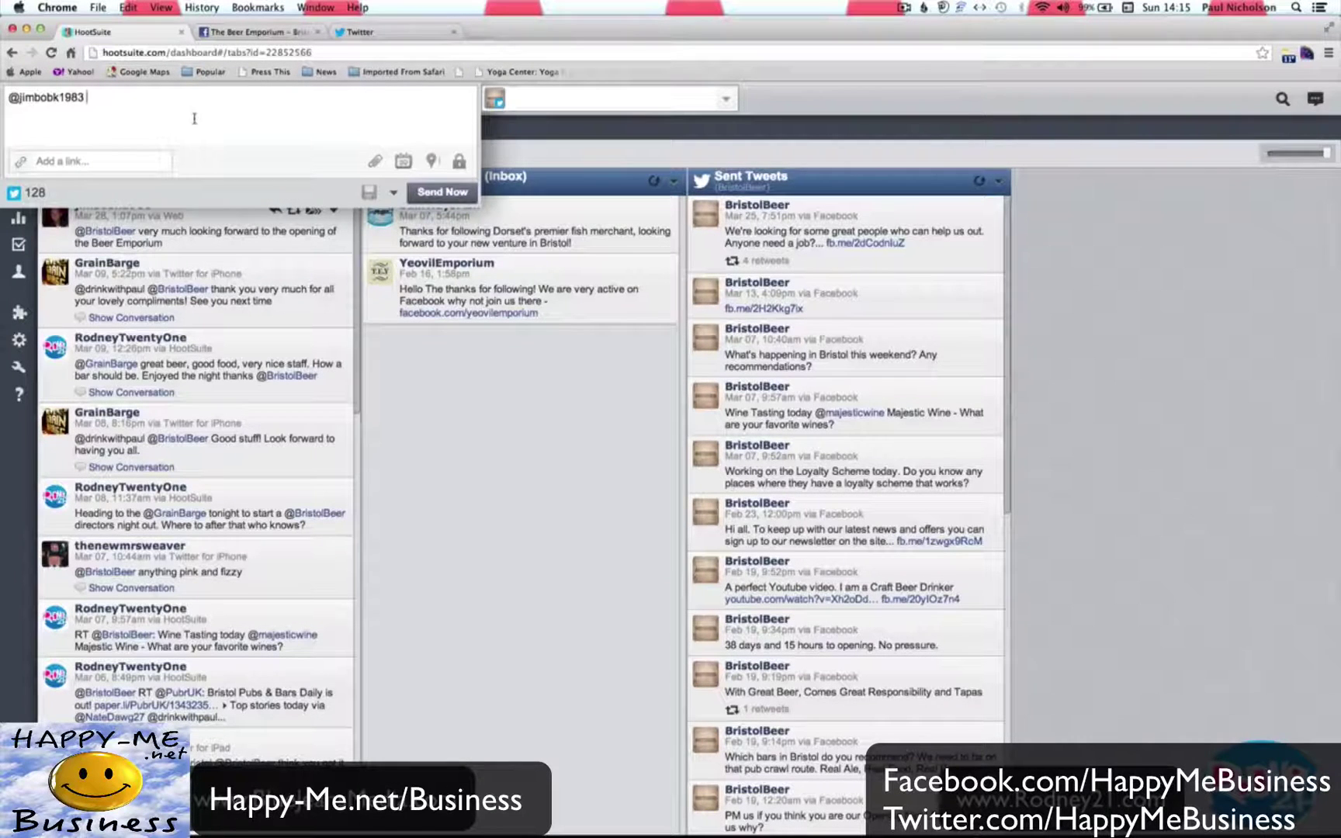
text(can't wait to o)
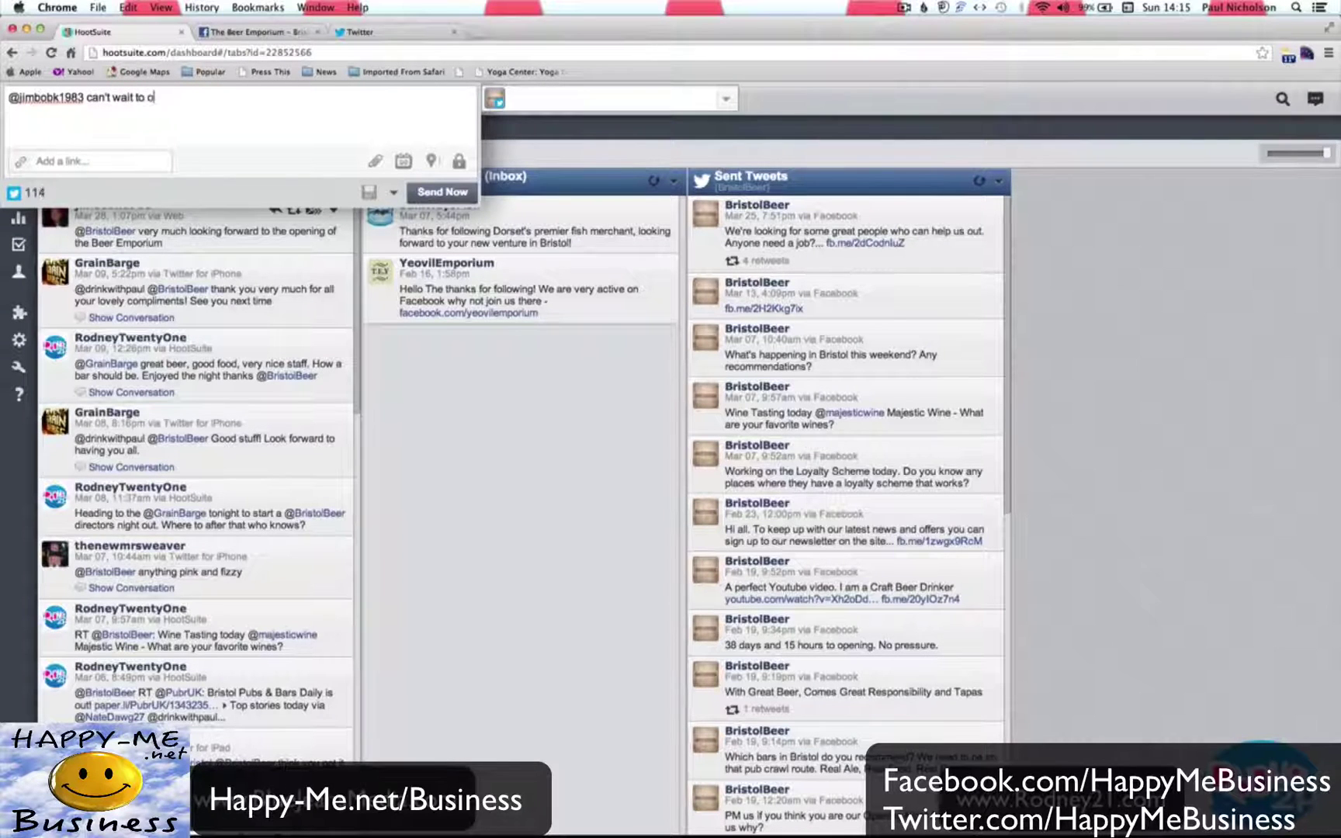
text(pen and have some fun. #)
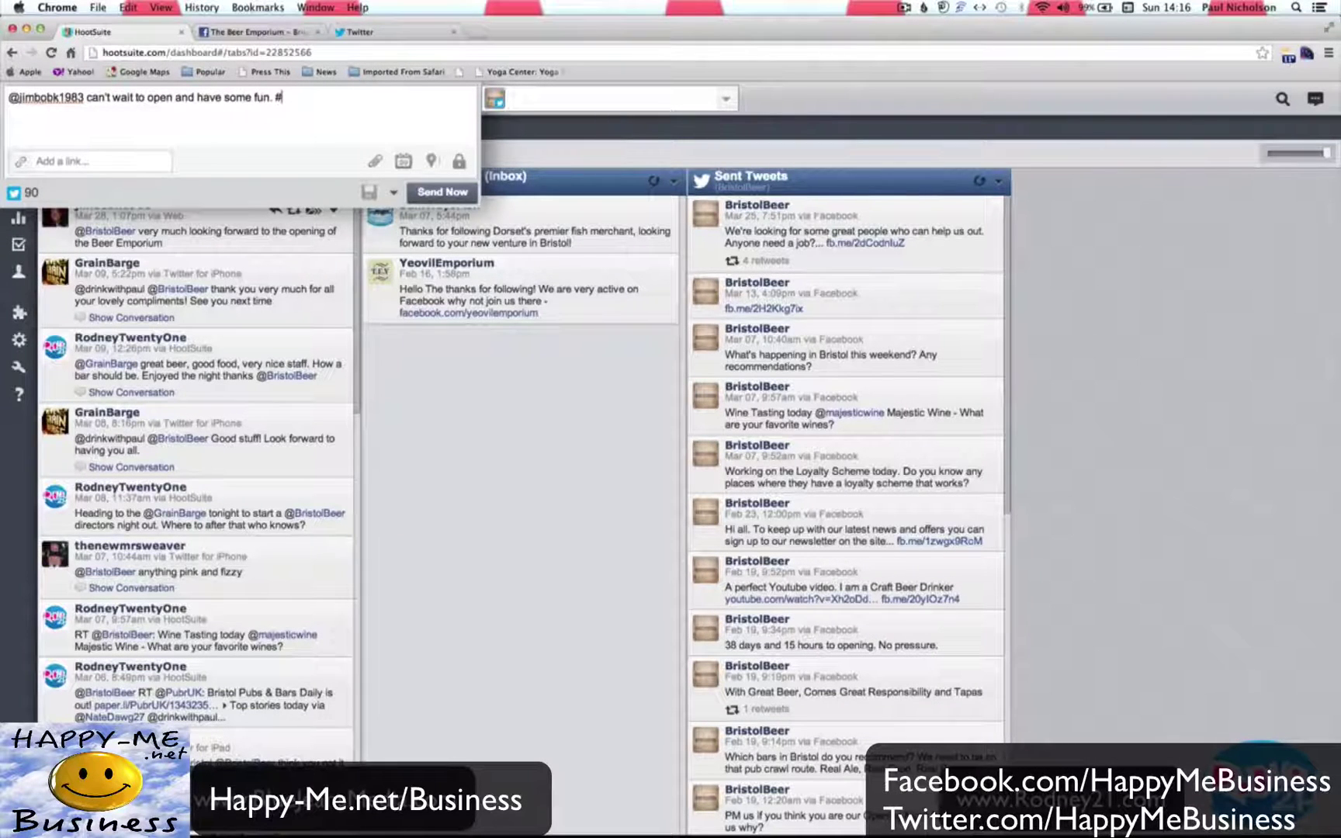
text(BristolBeer)
click(423, 191)
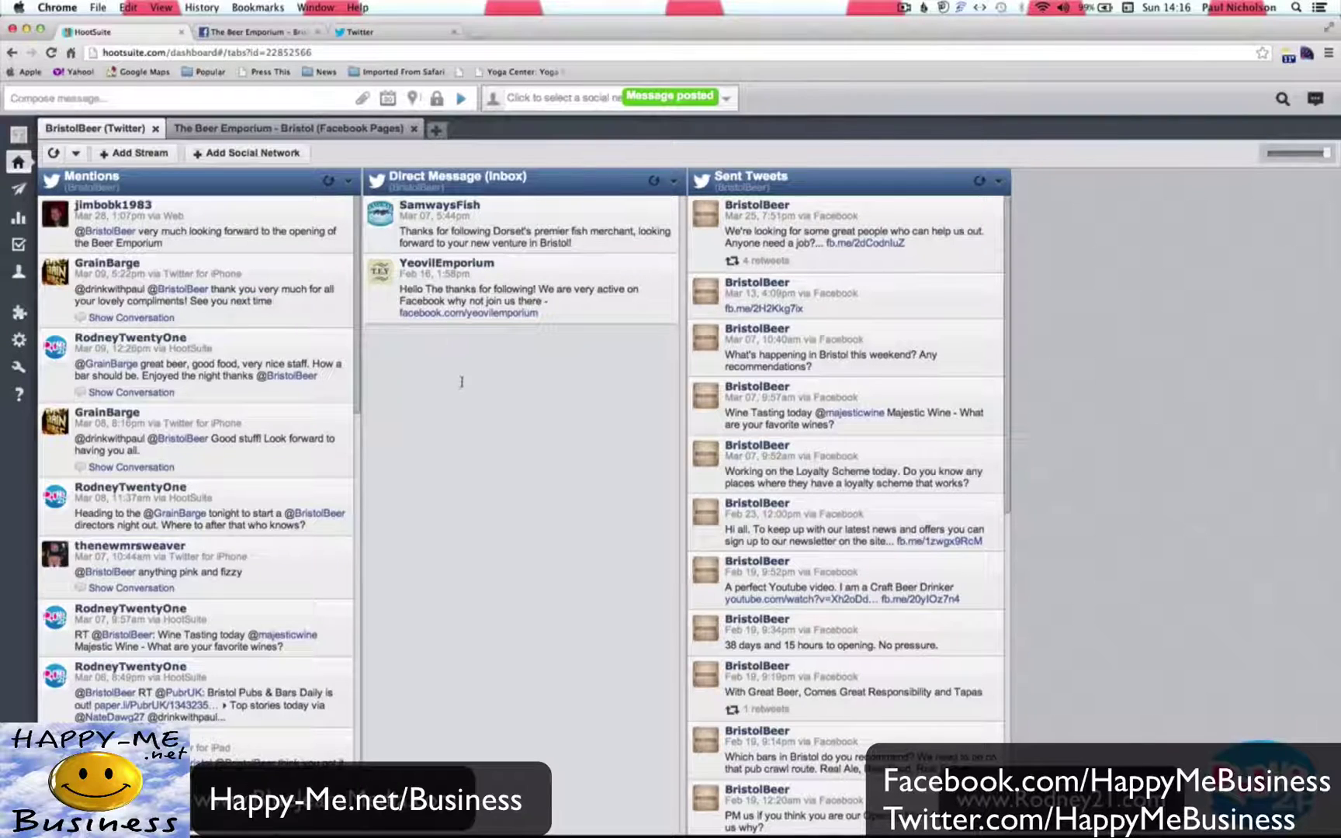
Delete the Direct Message stream and confirm the deletion.
scroll(187, 500, down, 5)
scroll(190, 435, up, 5)
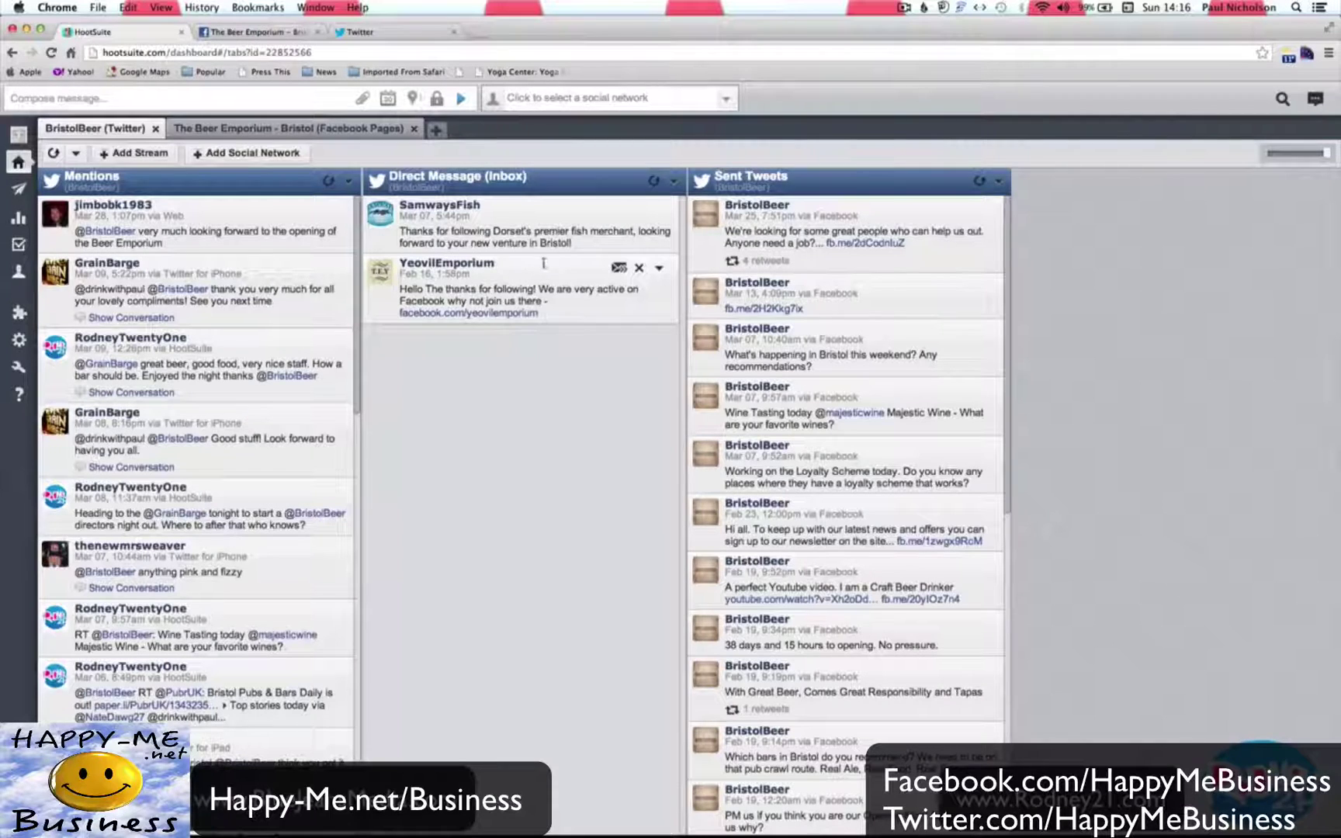
click(671, 180)
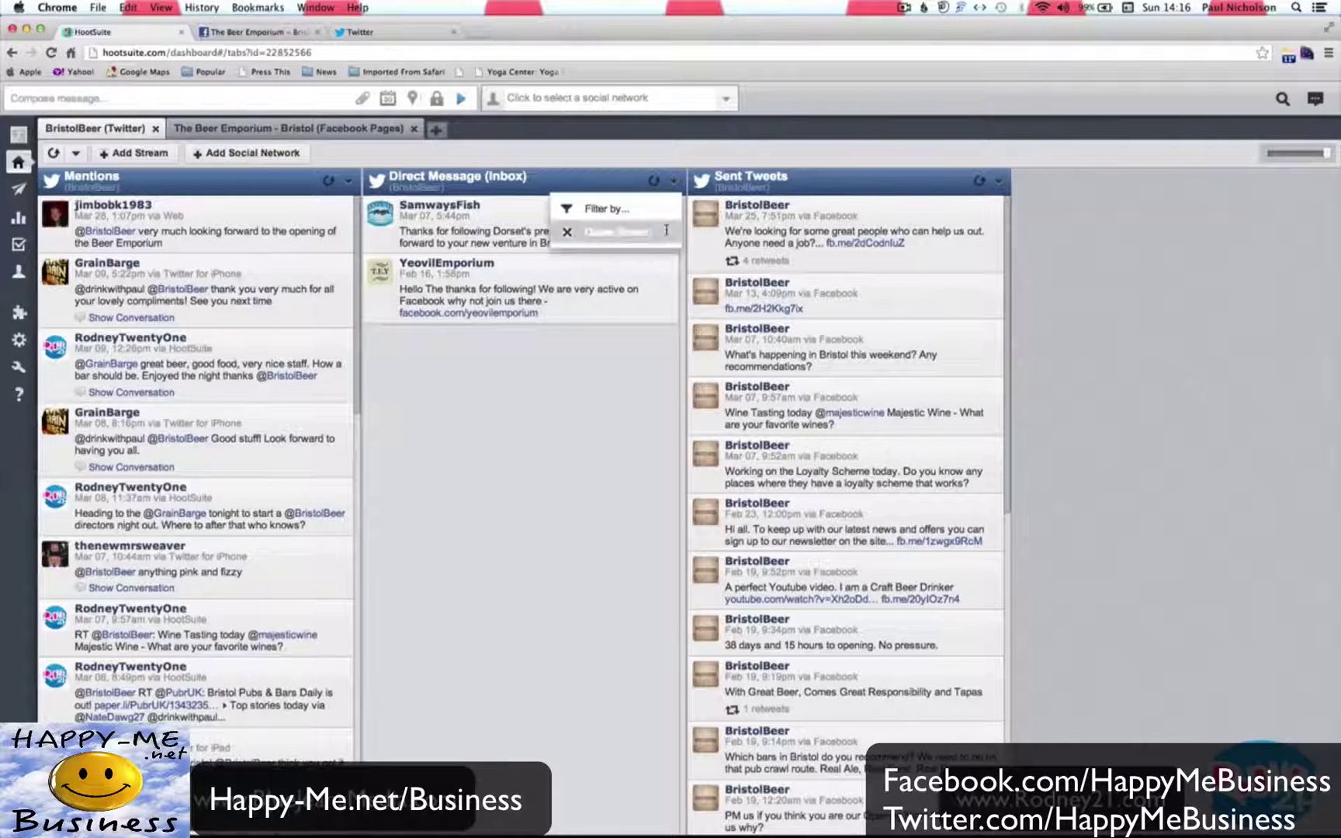
click(593, 232)
click(772, 280)
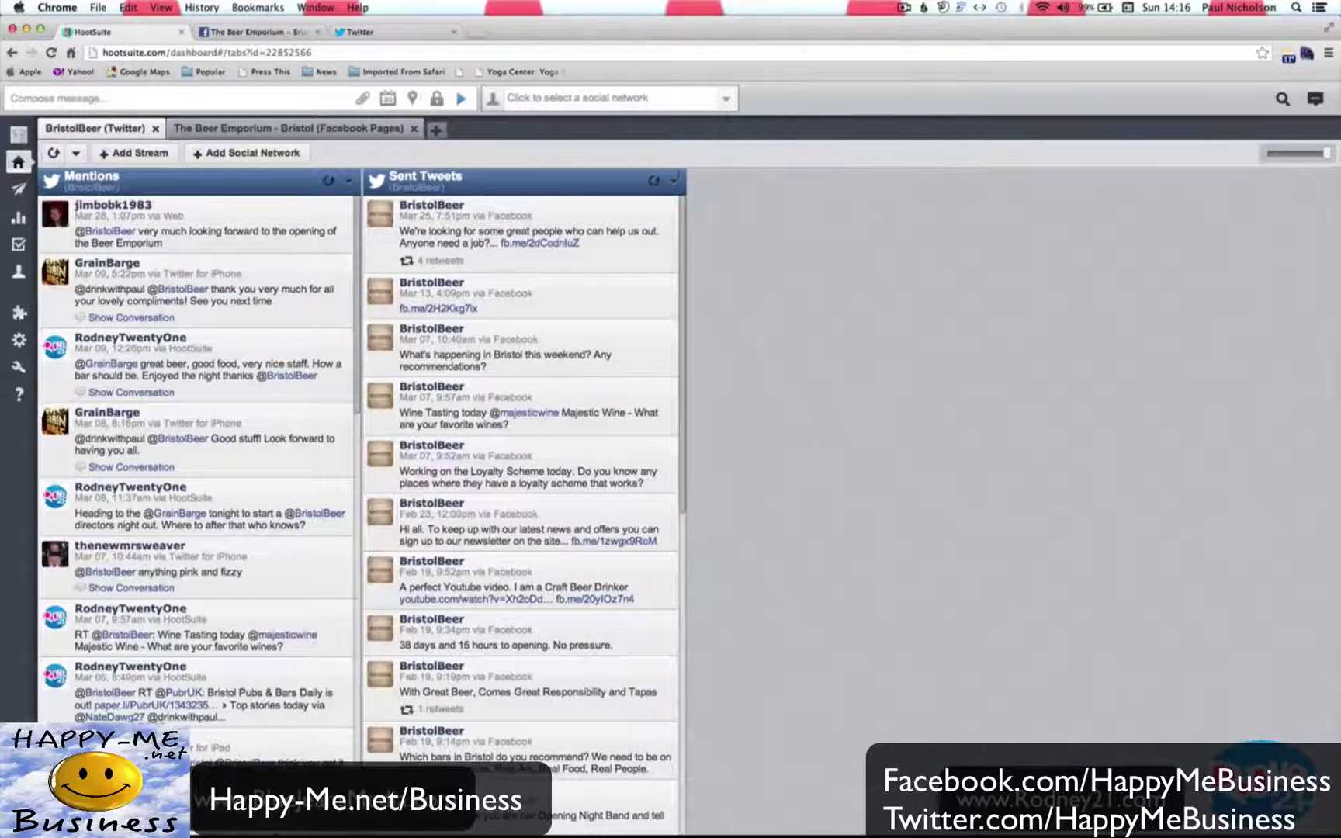
Delete the Sent Tweets stream and confirm the deletion.
click(674, 181)
click(636, 208)
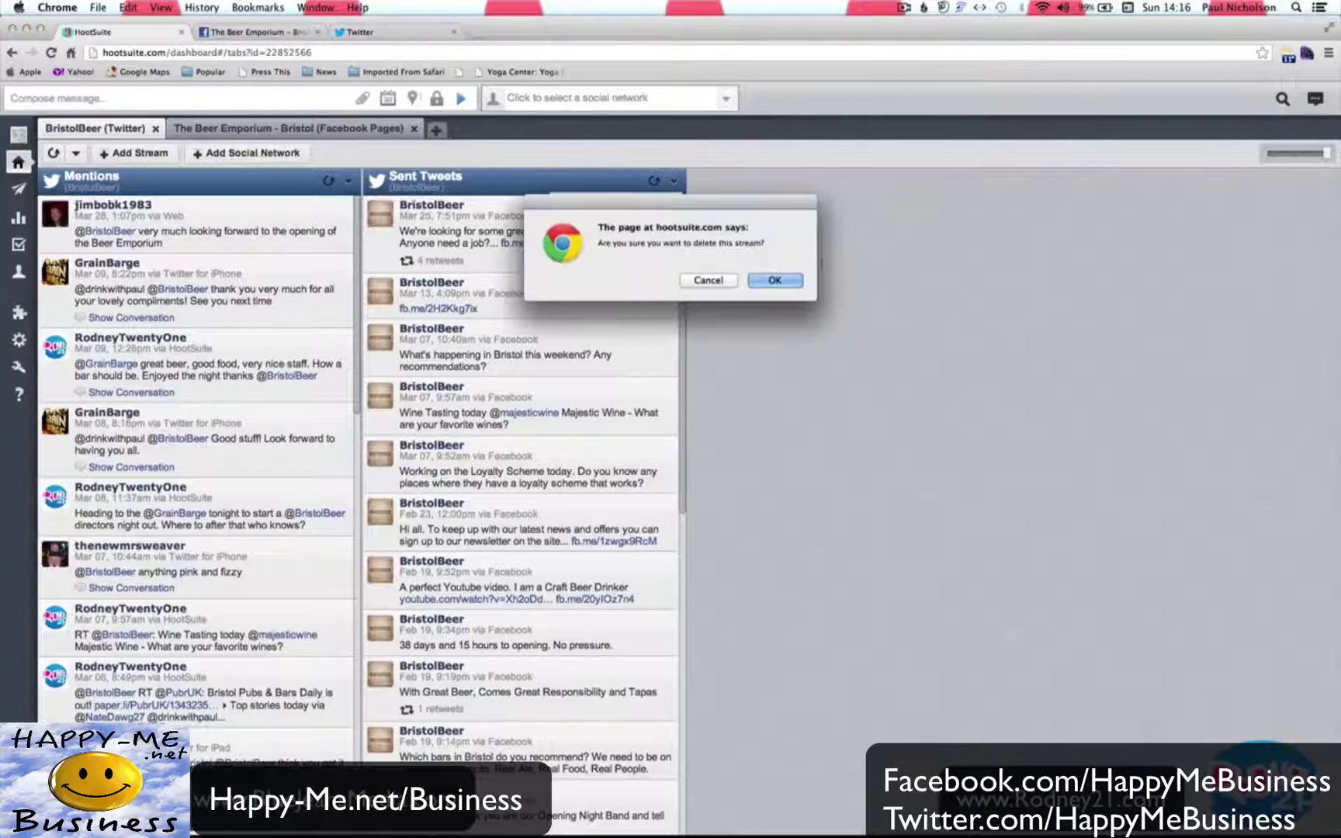
click(792, 278)
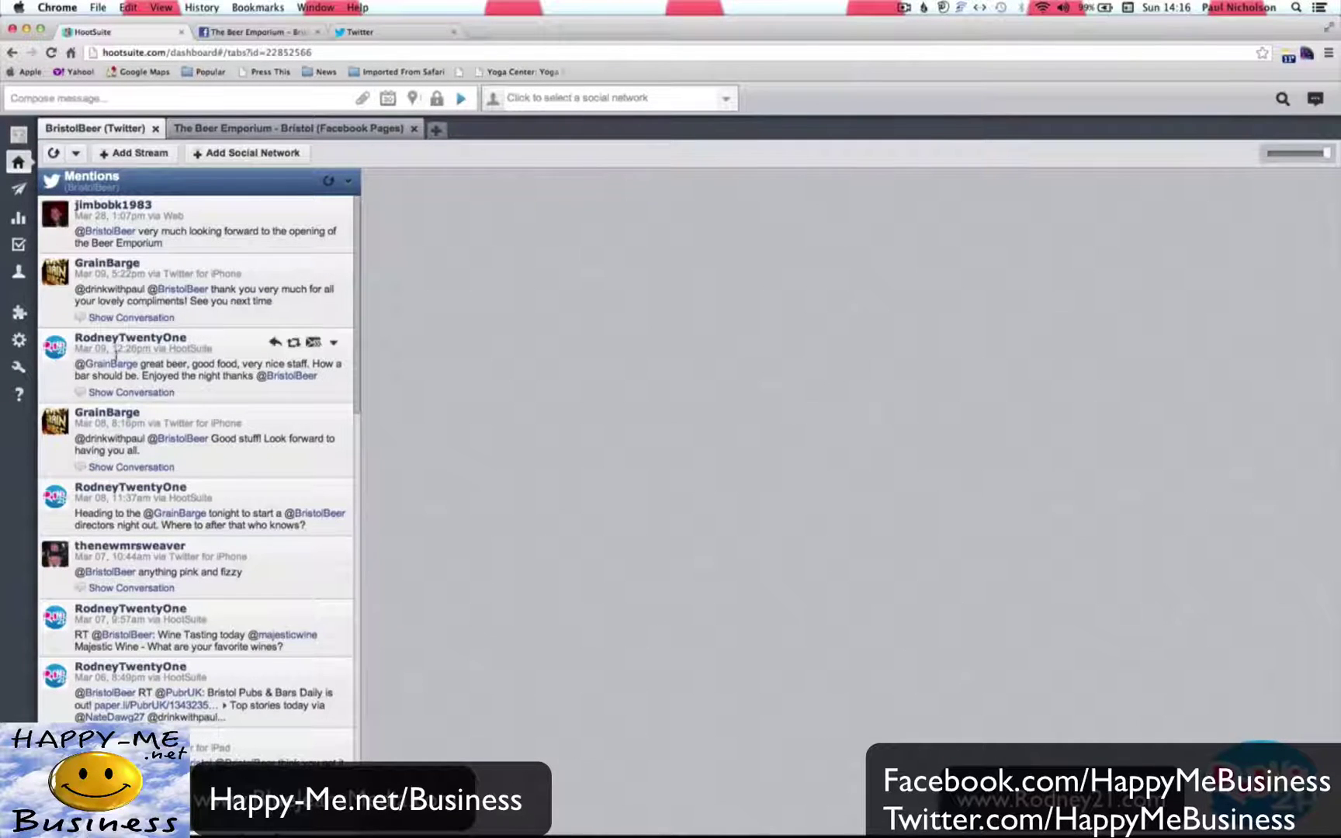
scroll(116, 350, down, 10)
scroll(116, 349, up, 10)
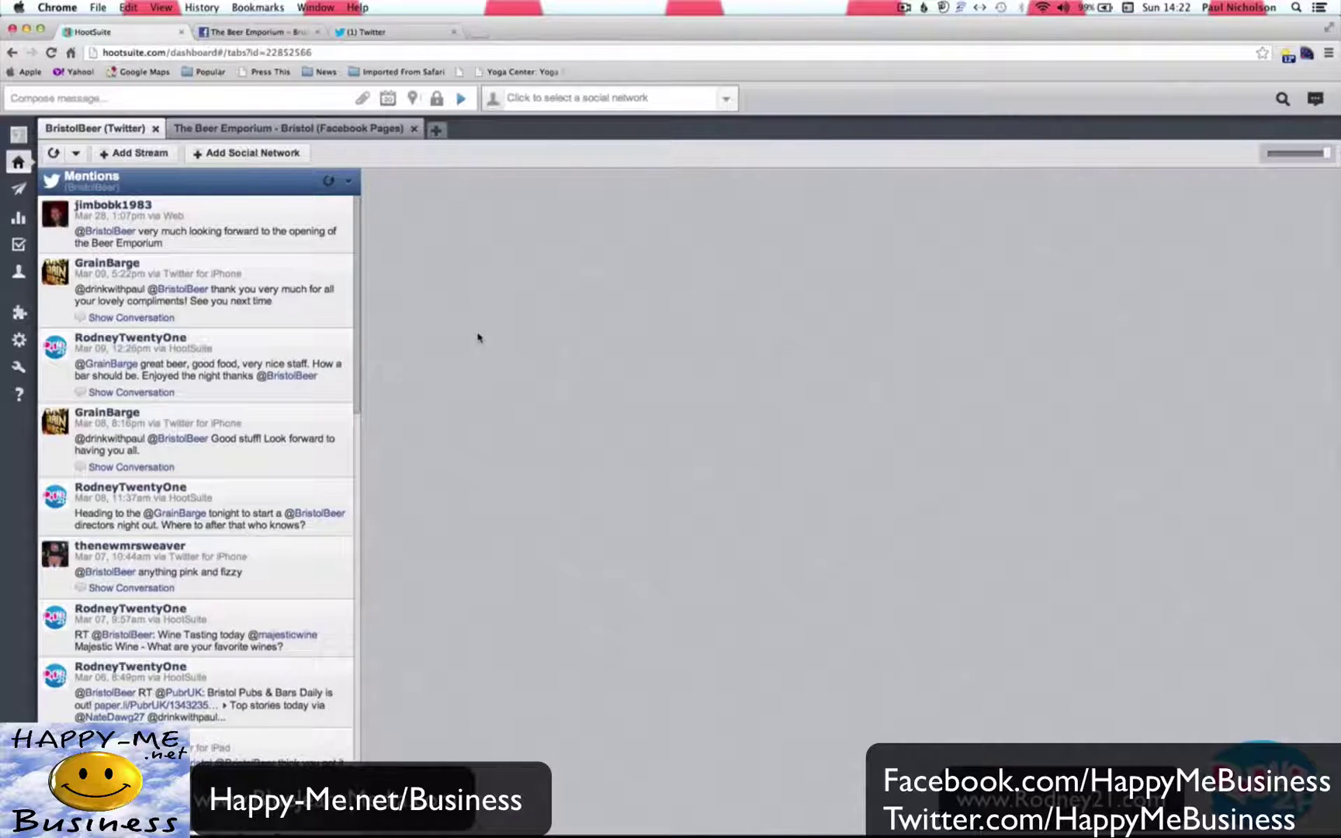
click(346, 136)
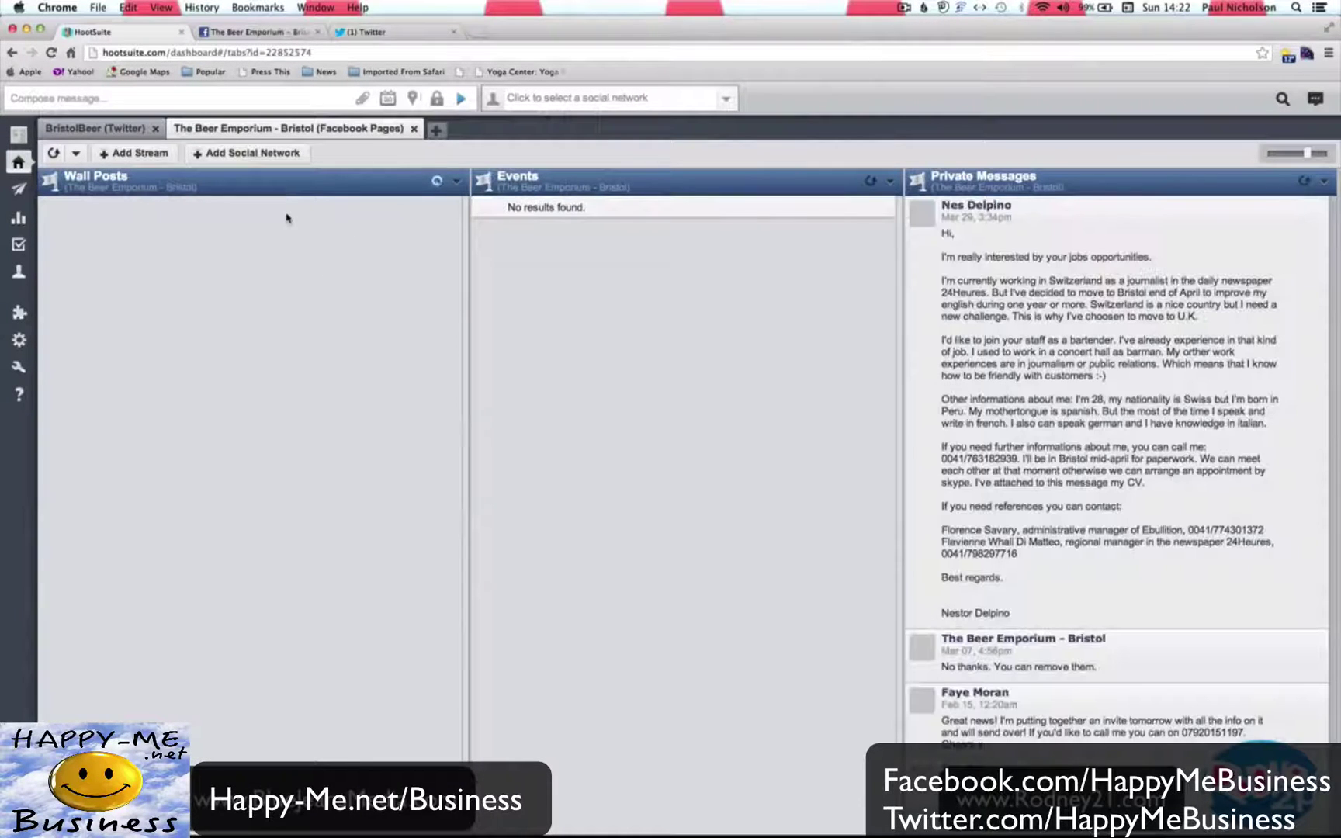
click(95, 128)
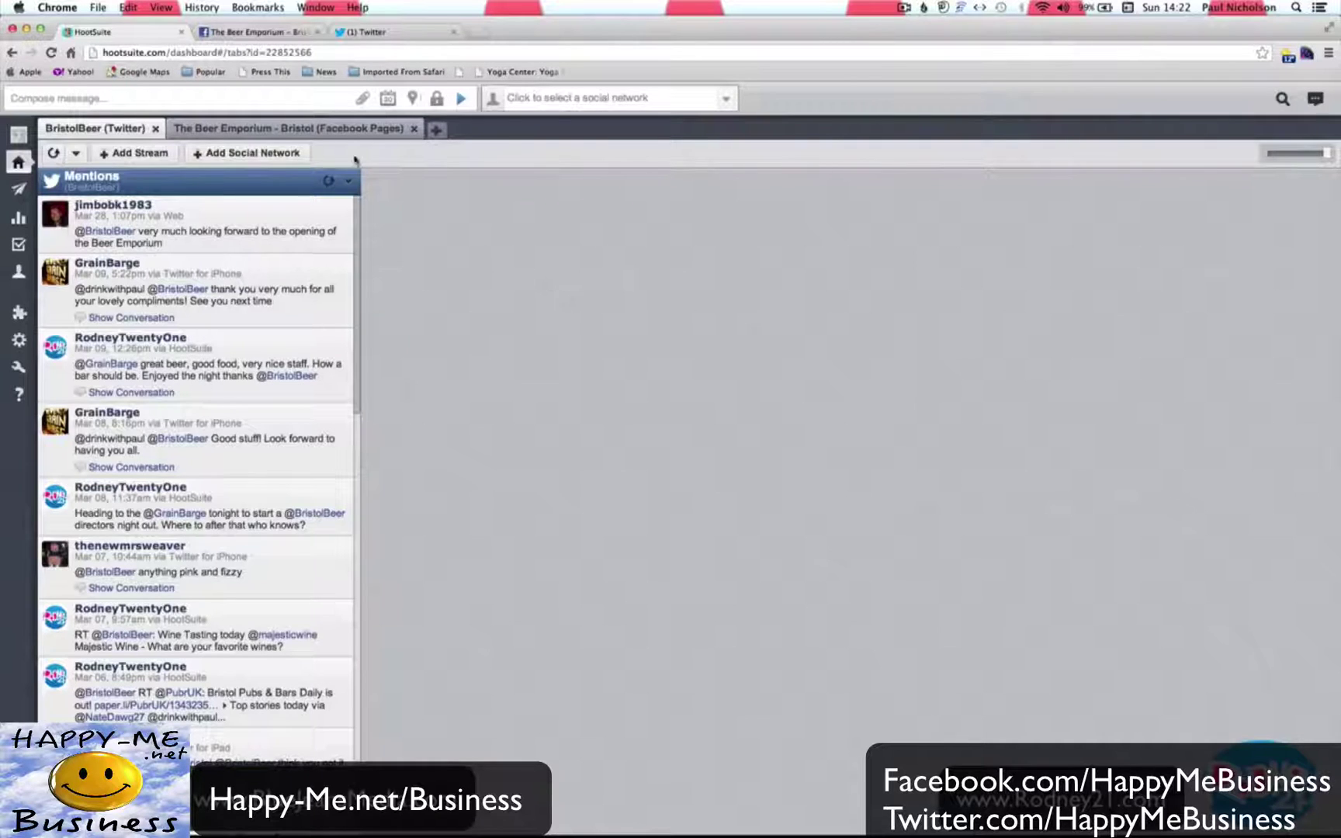
click(138, 153)
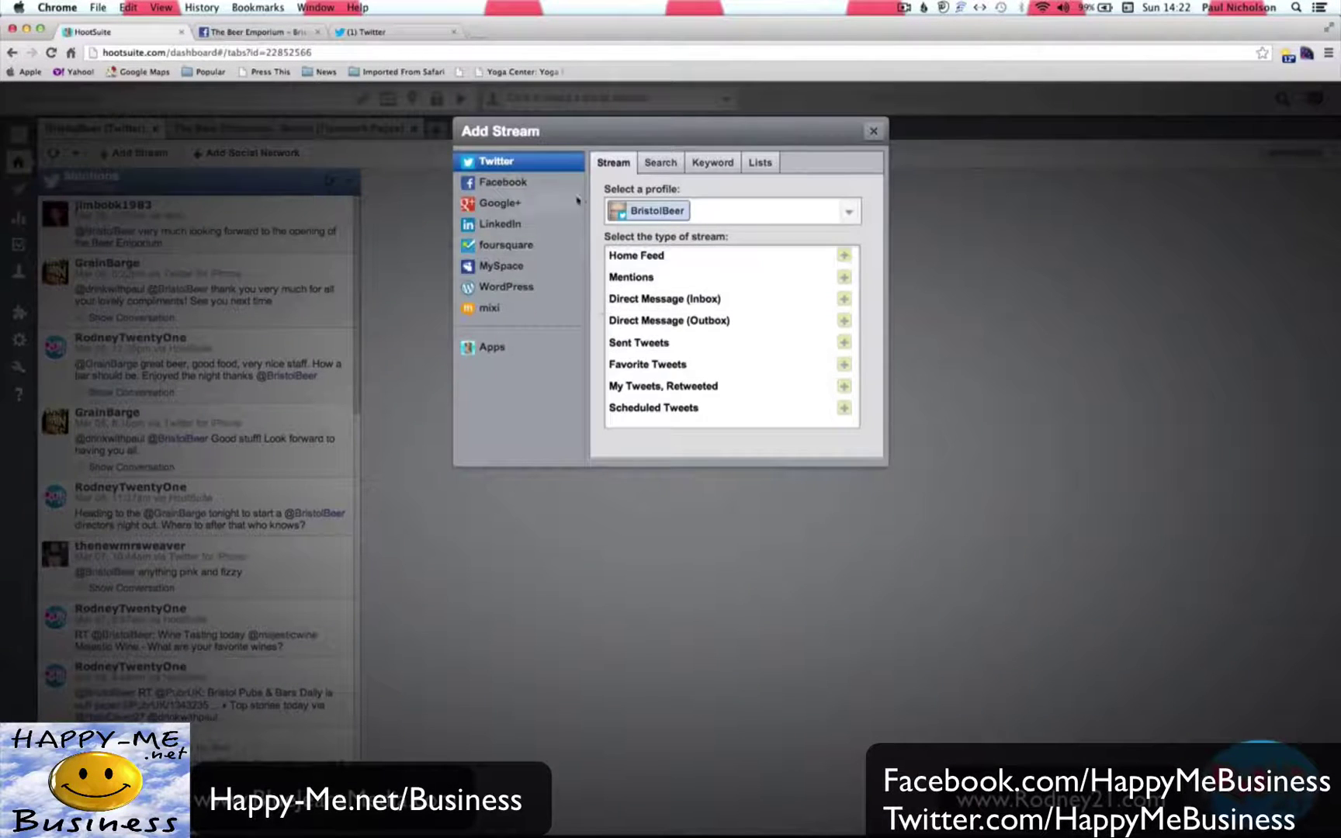
click(761, 165)
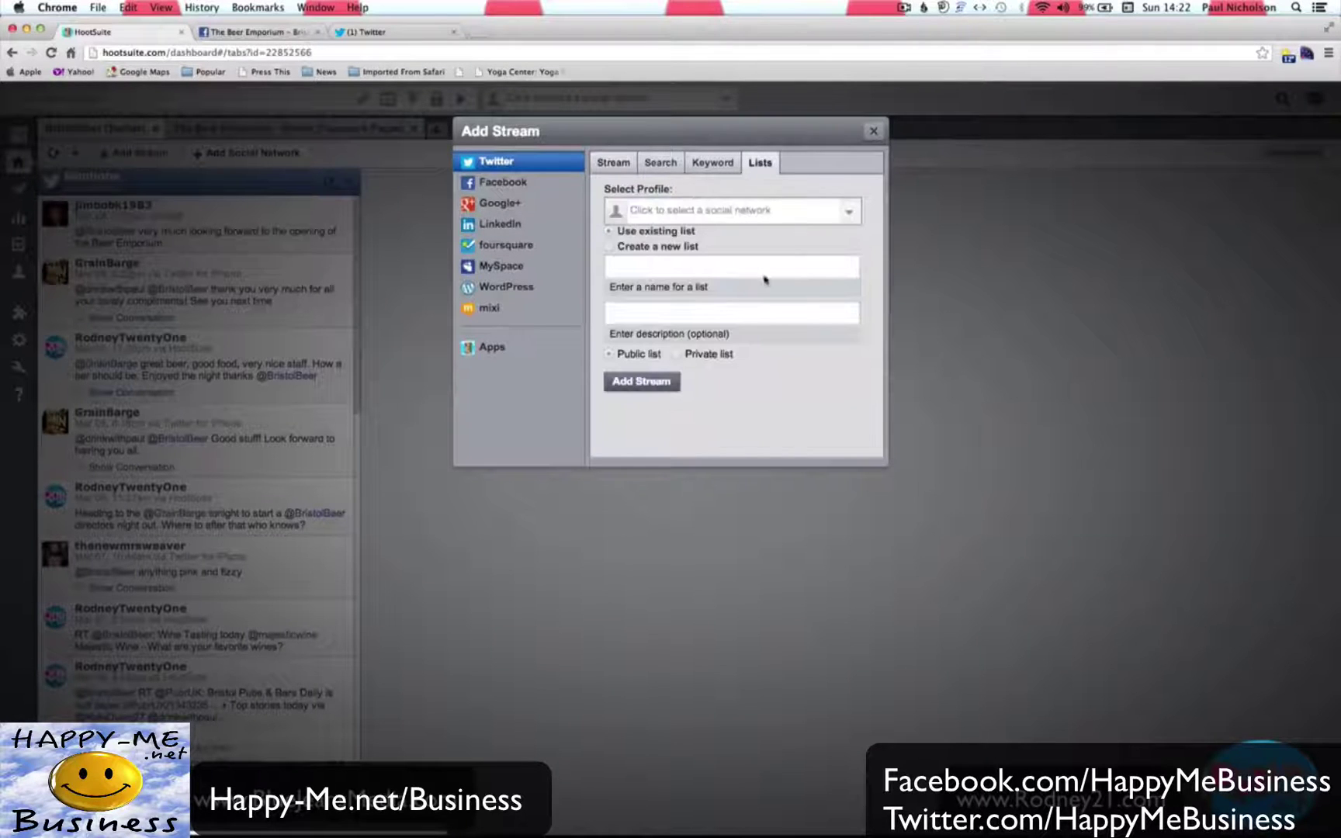
click(702, 217)
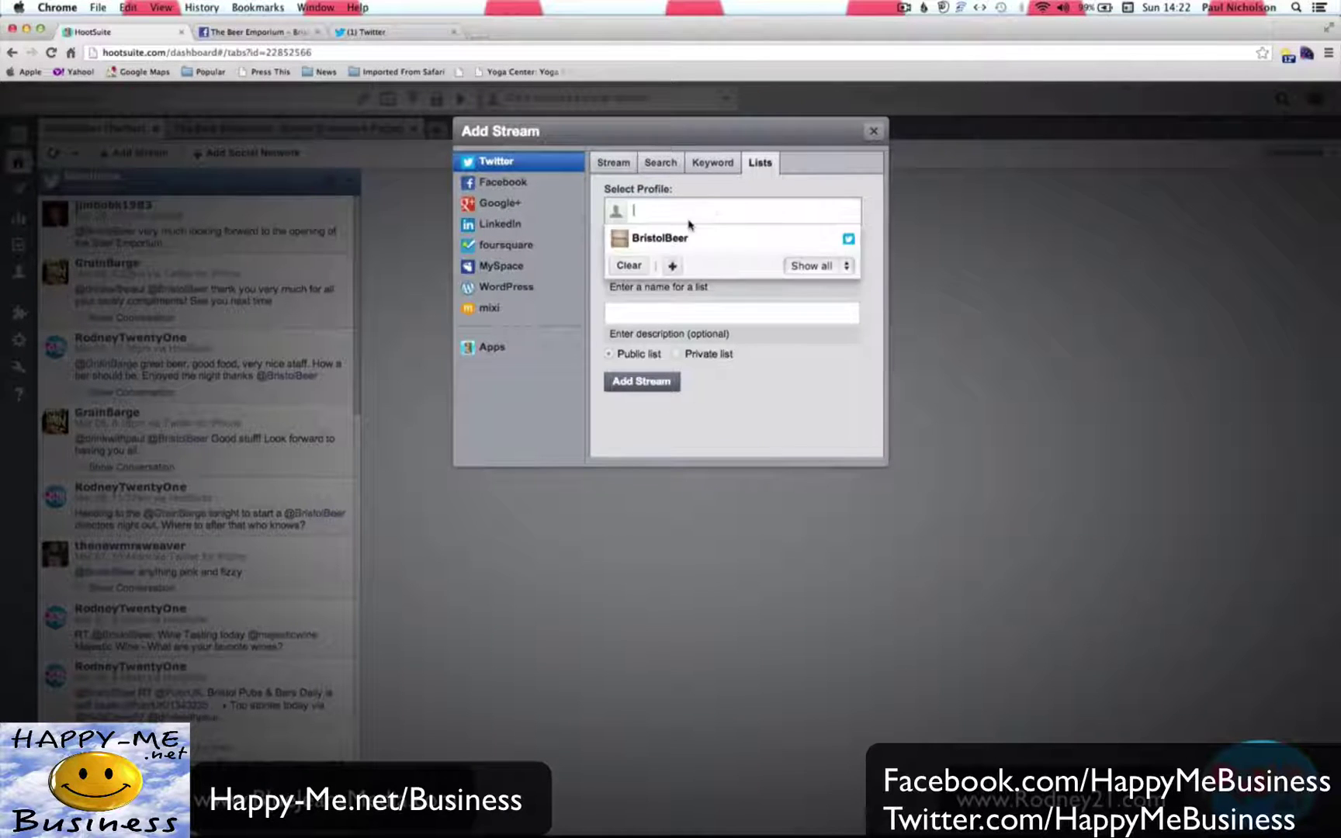
click(684, 237)
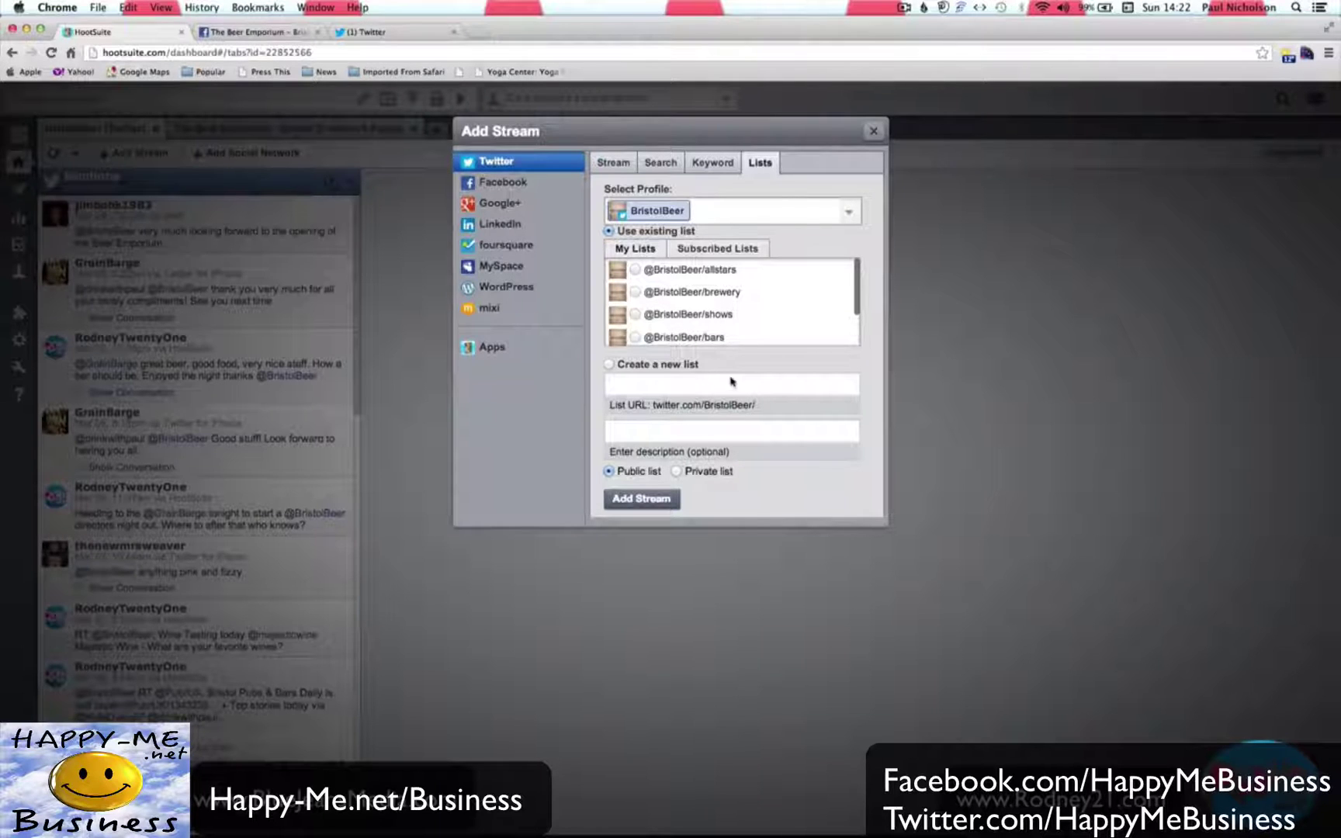
scroll(757, 318, down, 2)
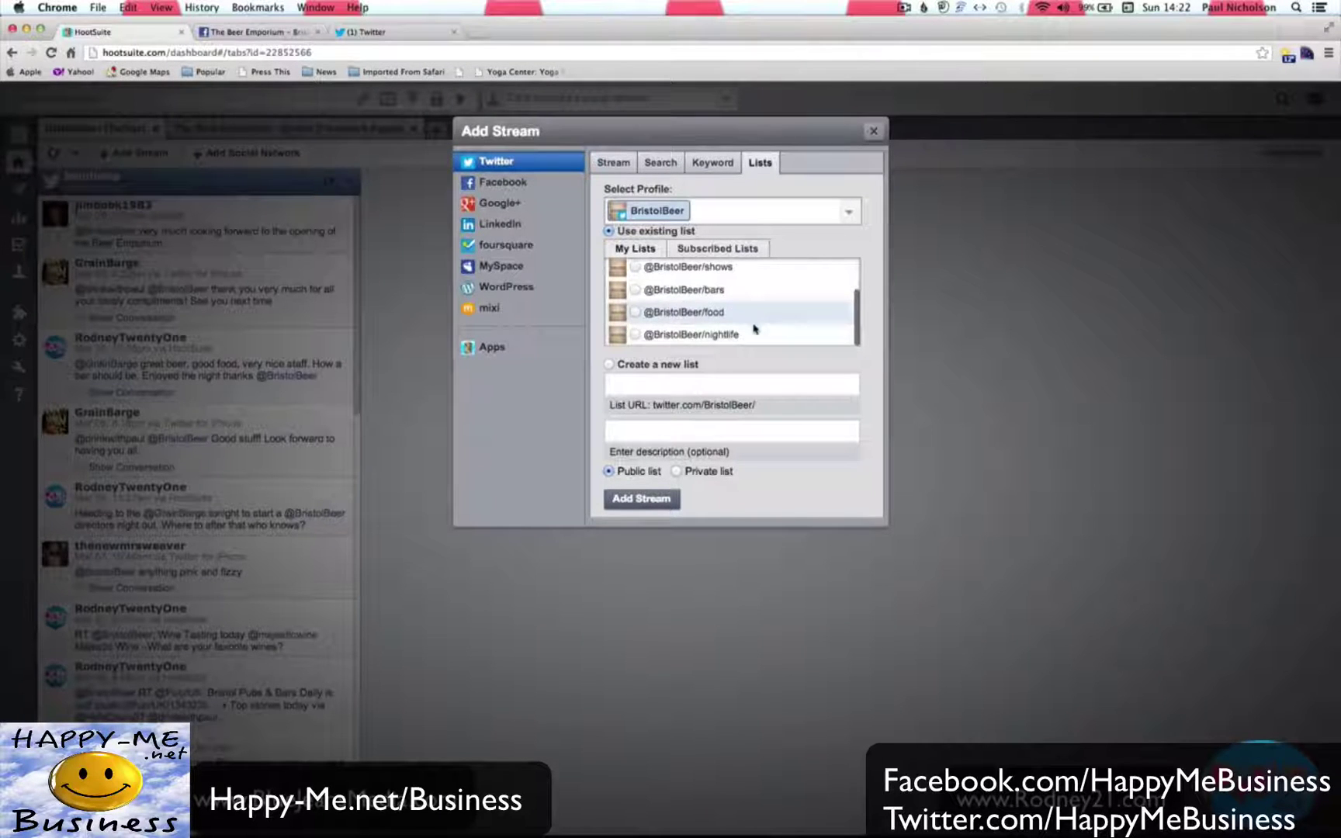
click(638, 335)
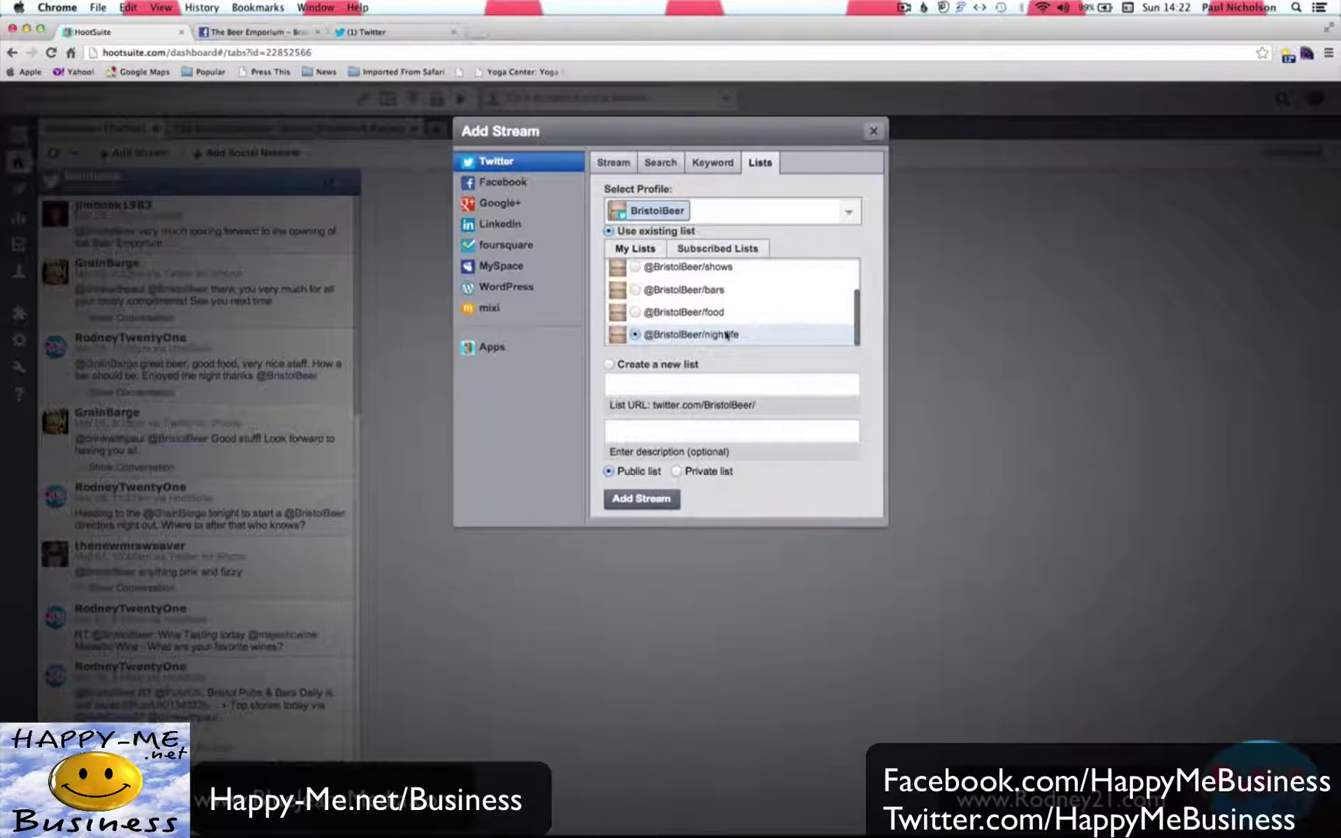
click(644, 501)
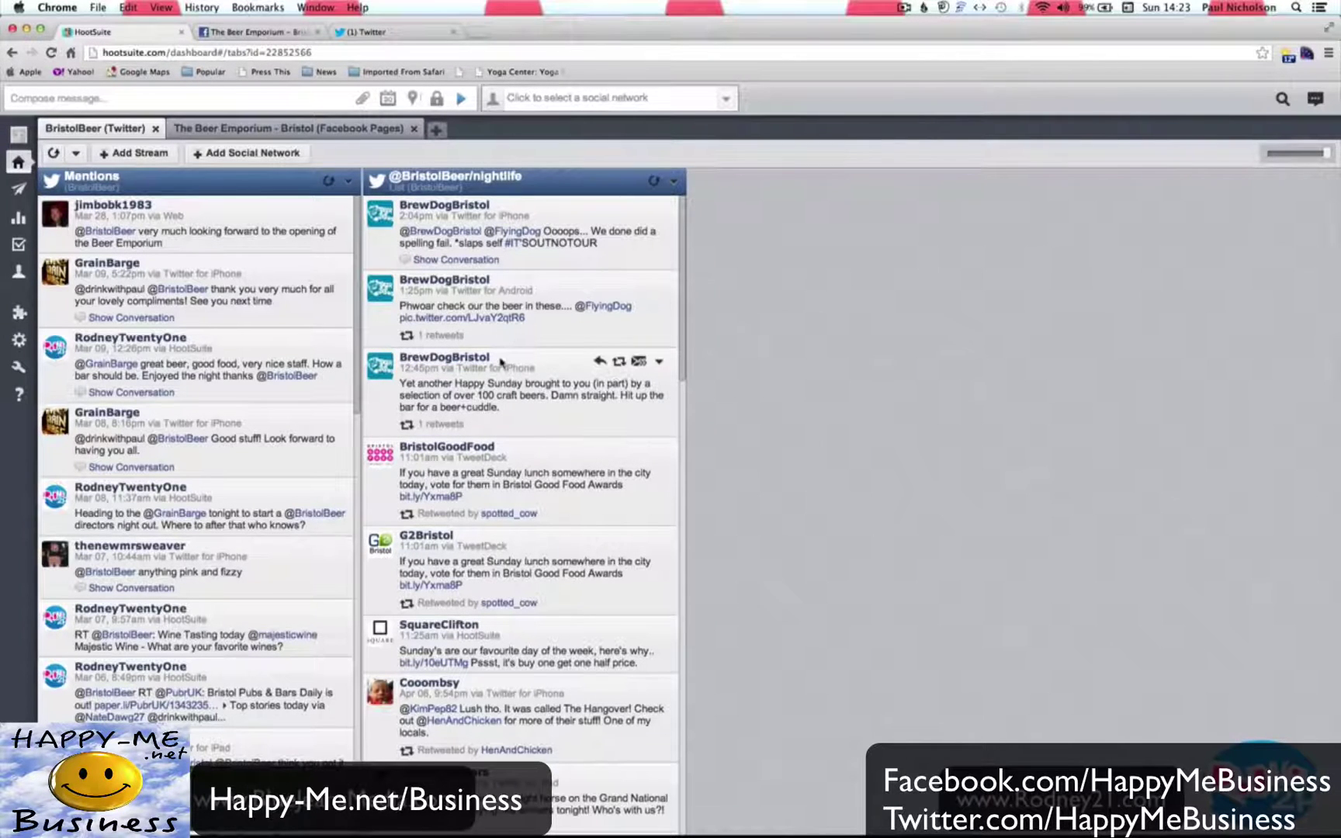
scroll(492, 512, down, 10)
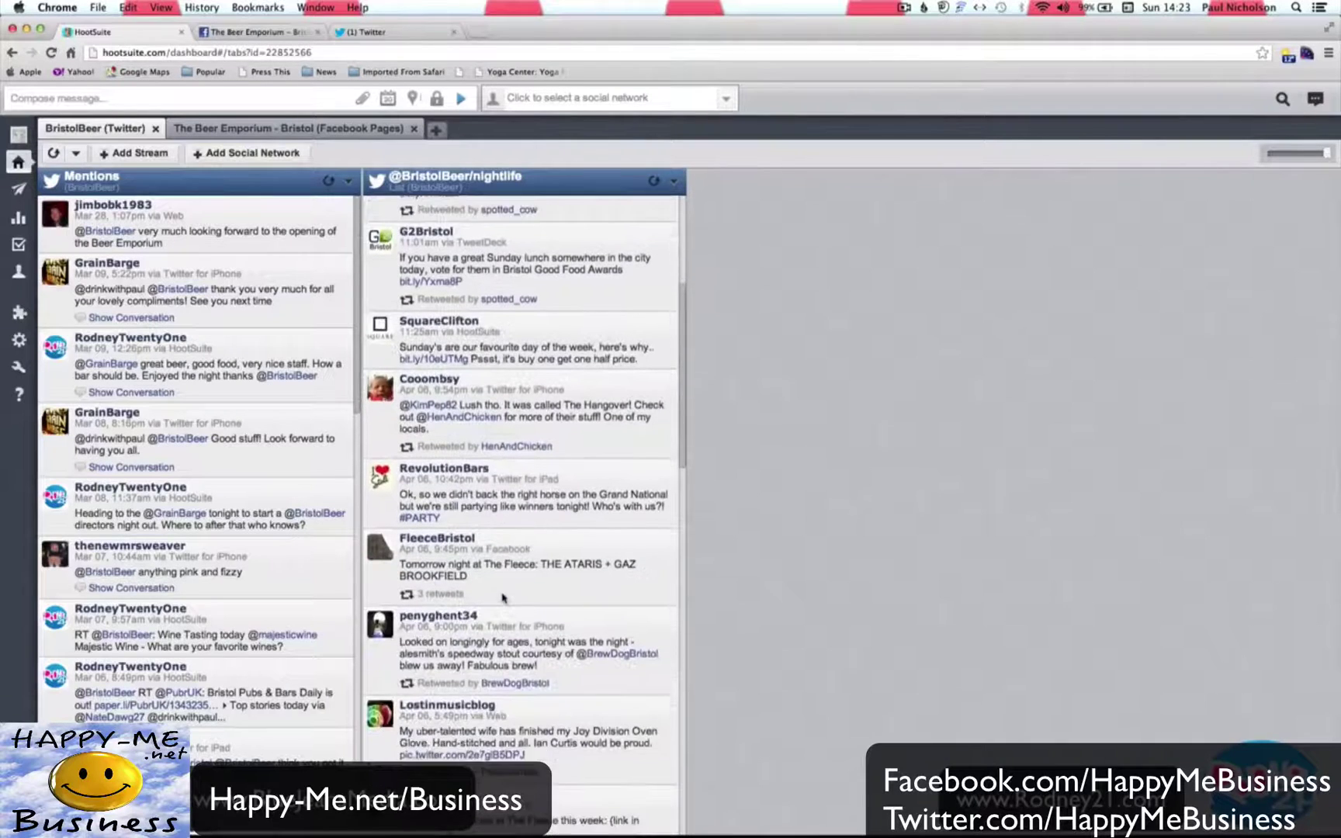
scroll(502, 598, down, 3)
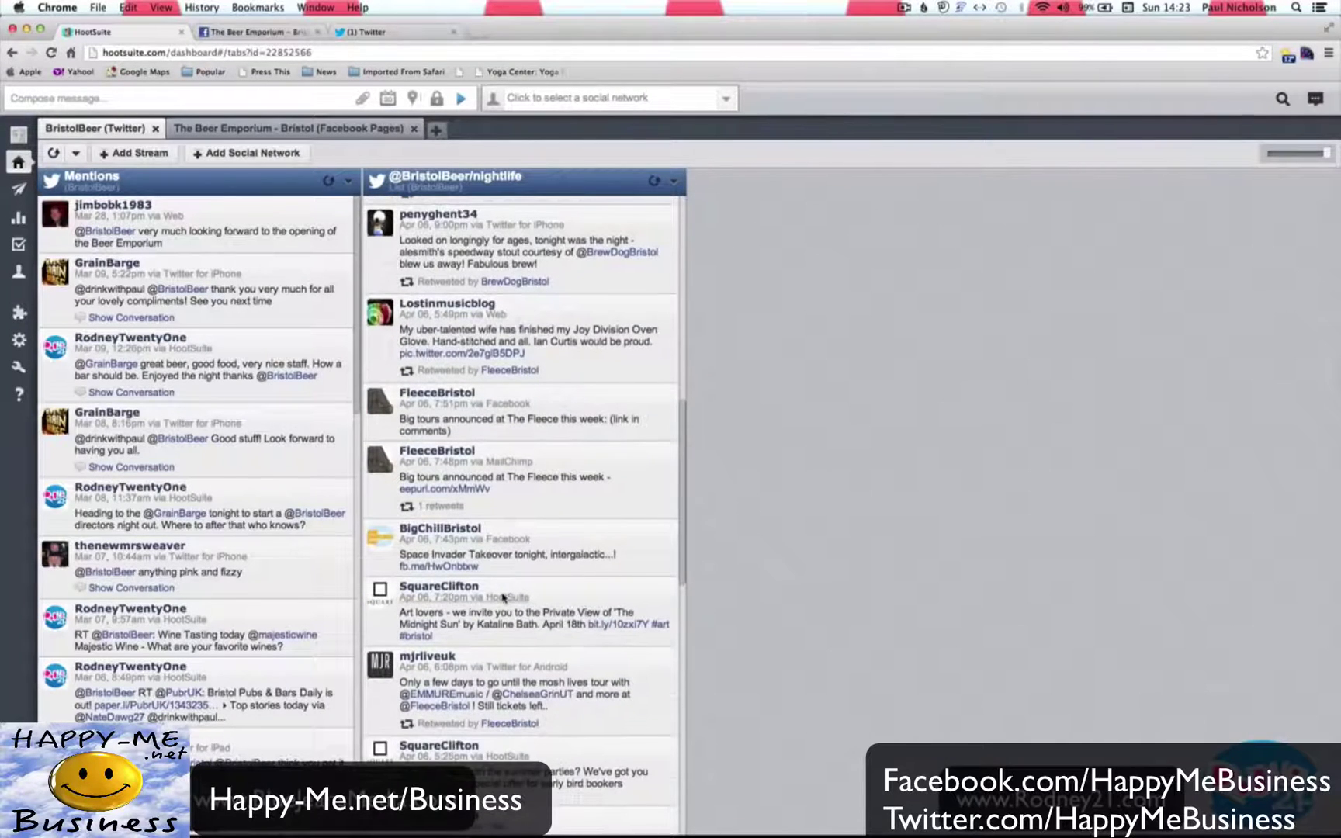
scroll(516, 450, up, 10)
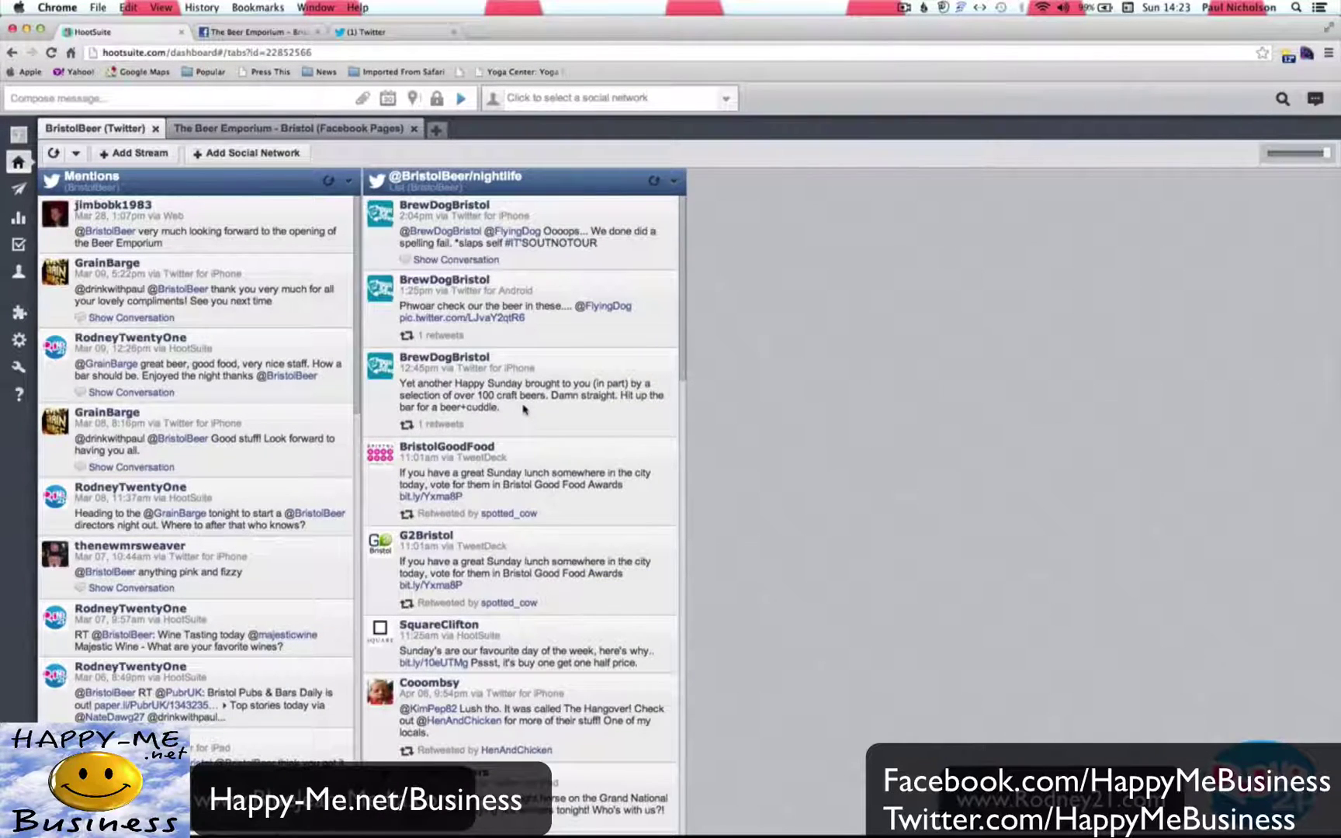
click(608, 307)
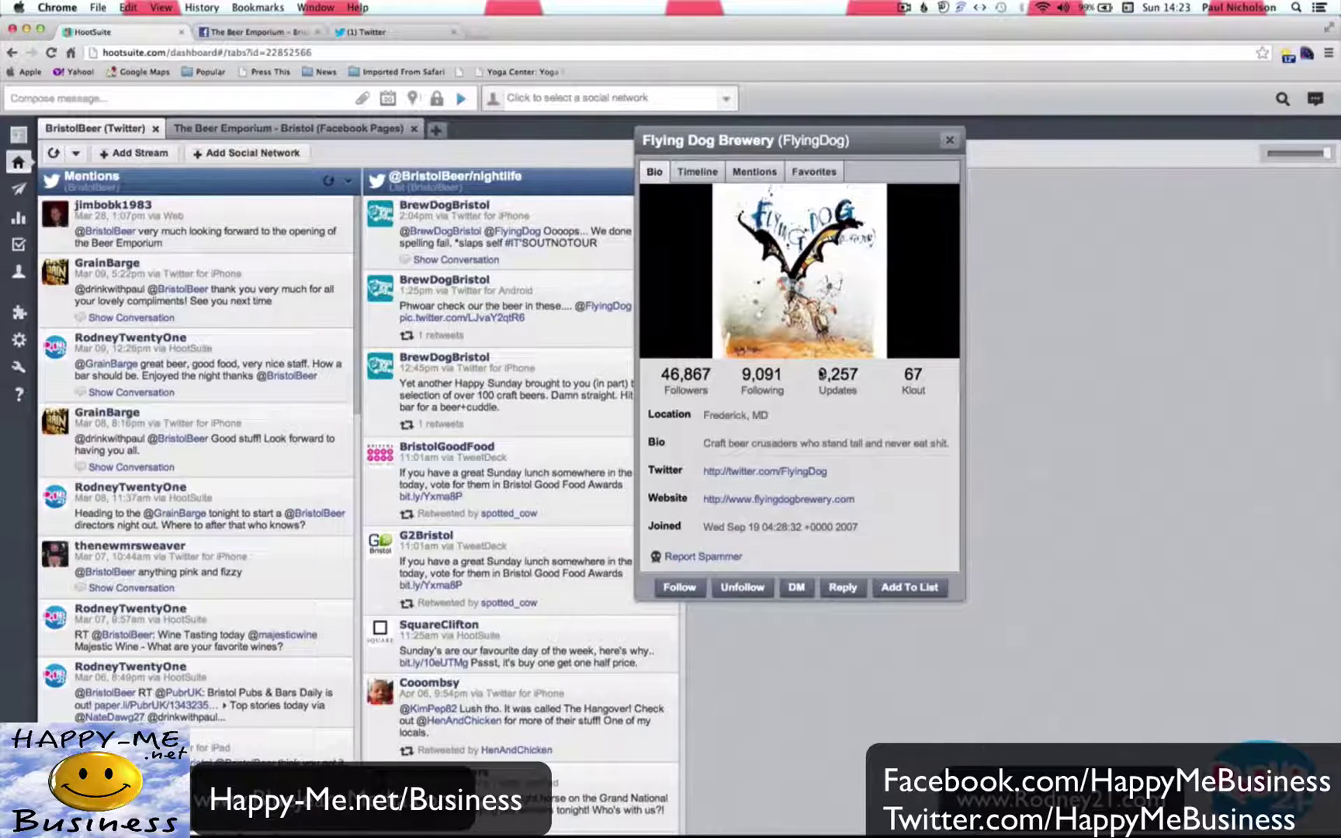
click(895, 589)
click(907, 593)
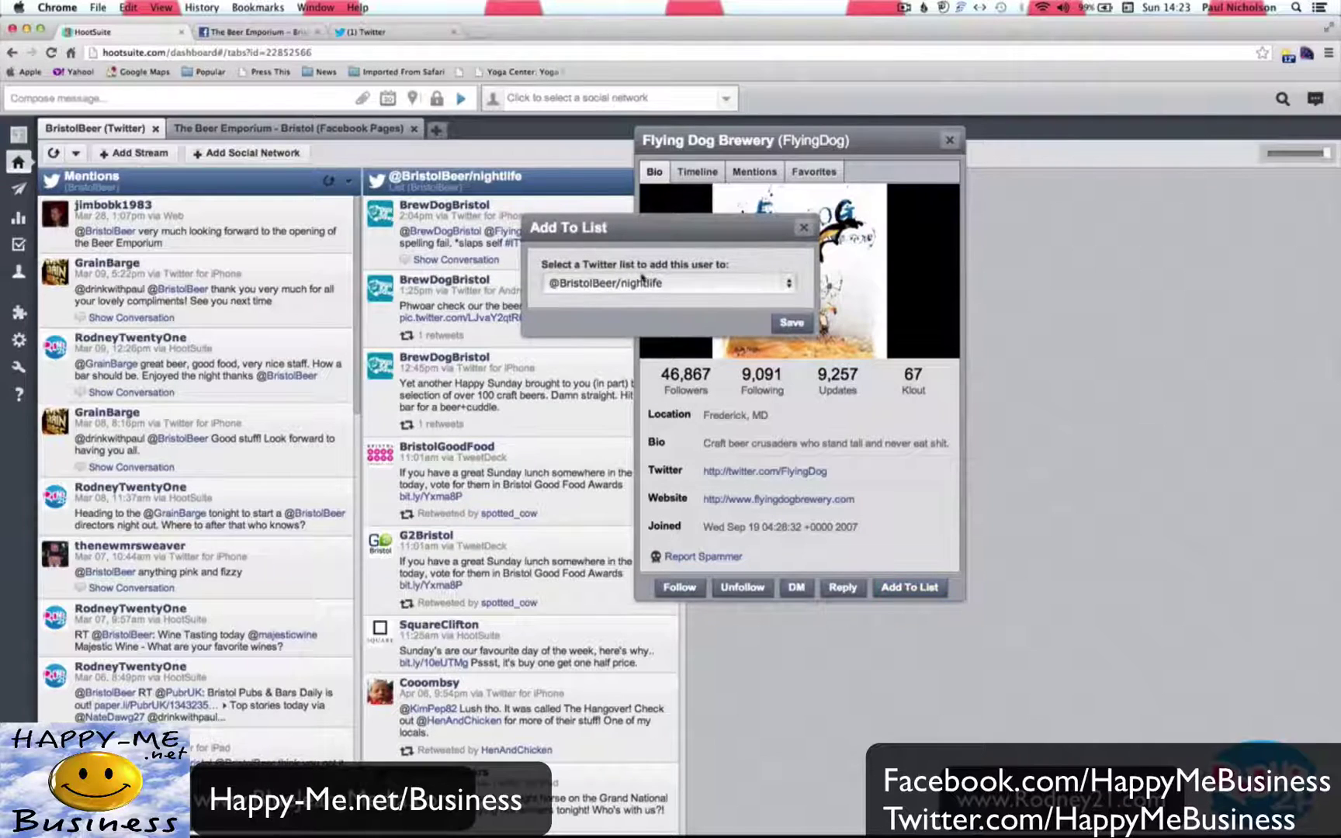
click(793, 322)
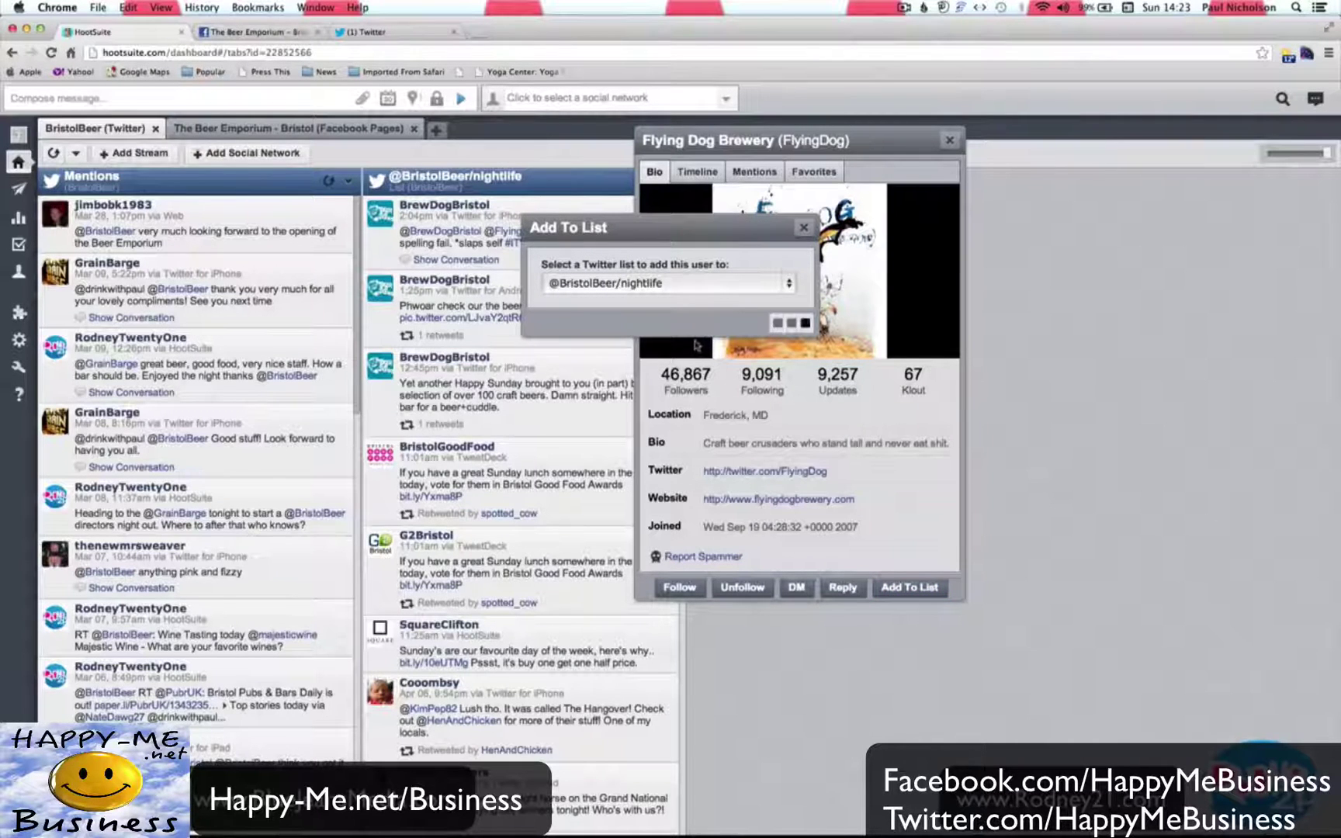
click(950, 141)
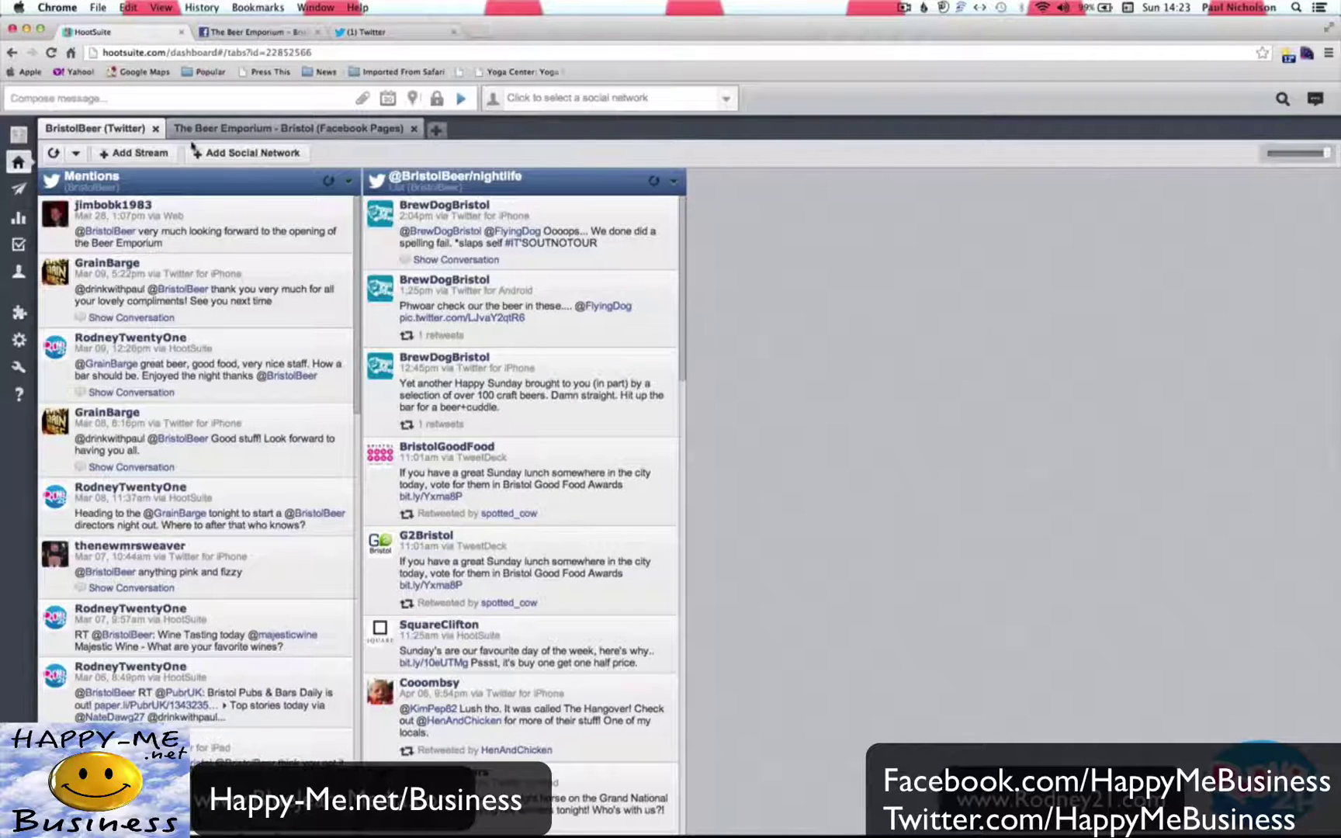
Create a new BristolBeer list named 'Friends' and add it as a stream.
click(141, 154)
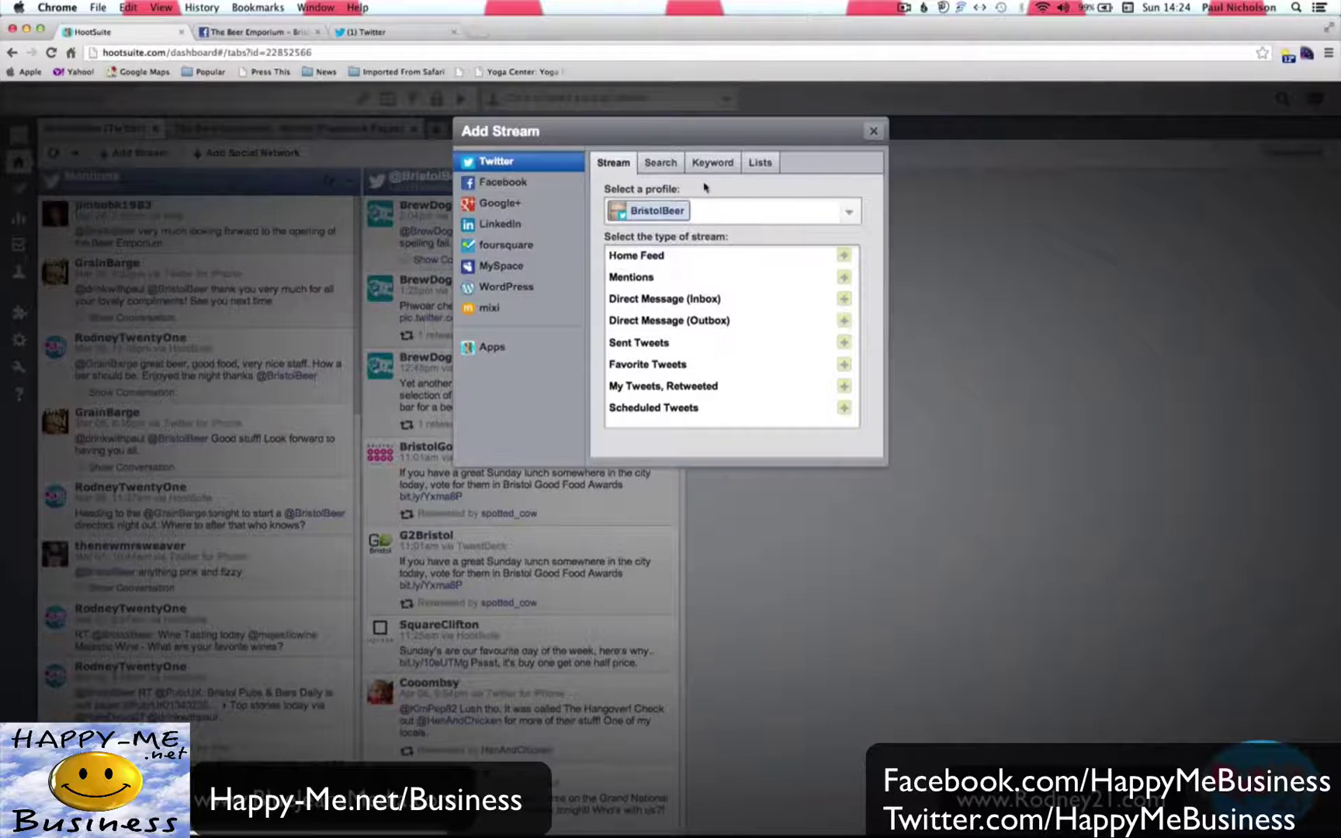
click(775, 165)
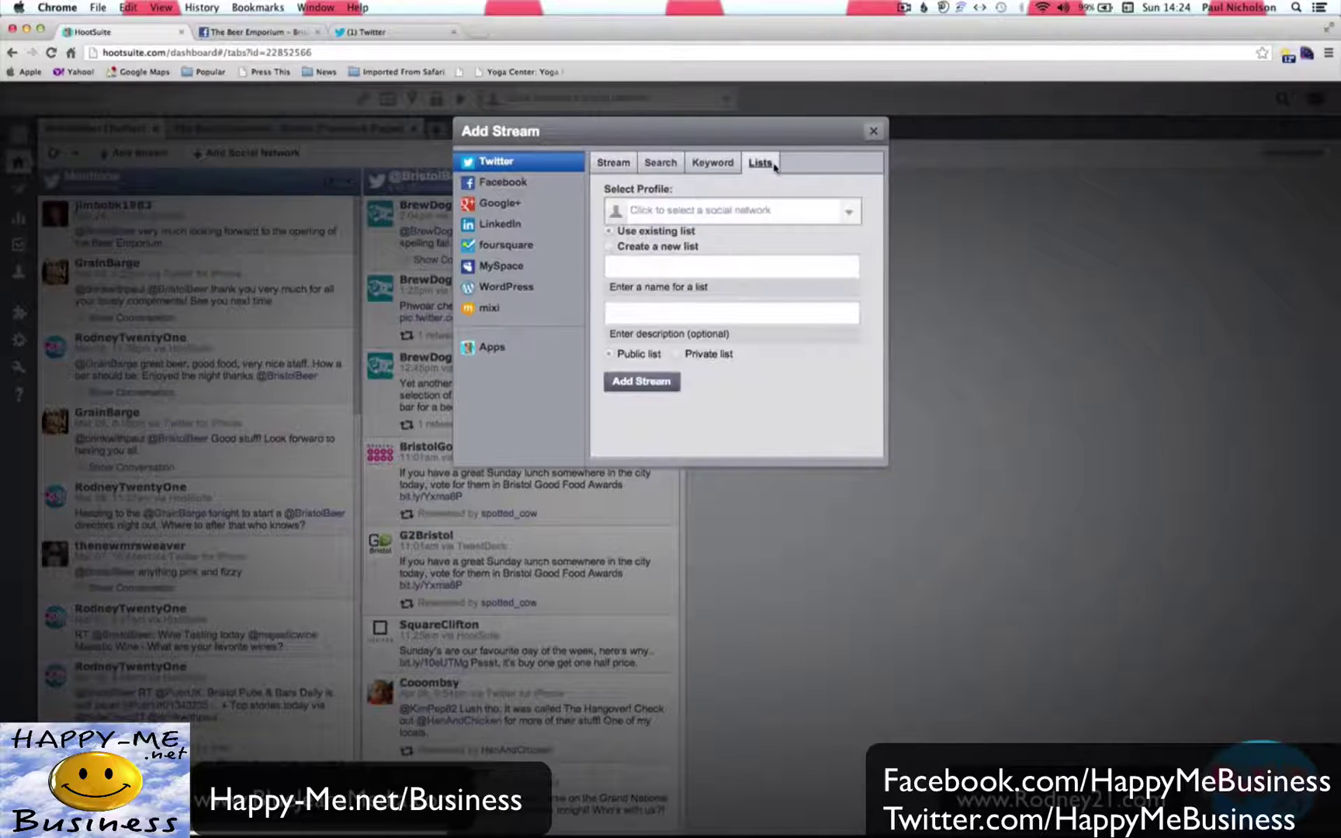
click(780, 208)
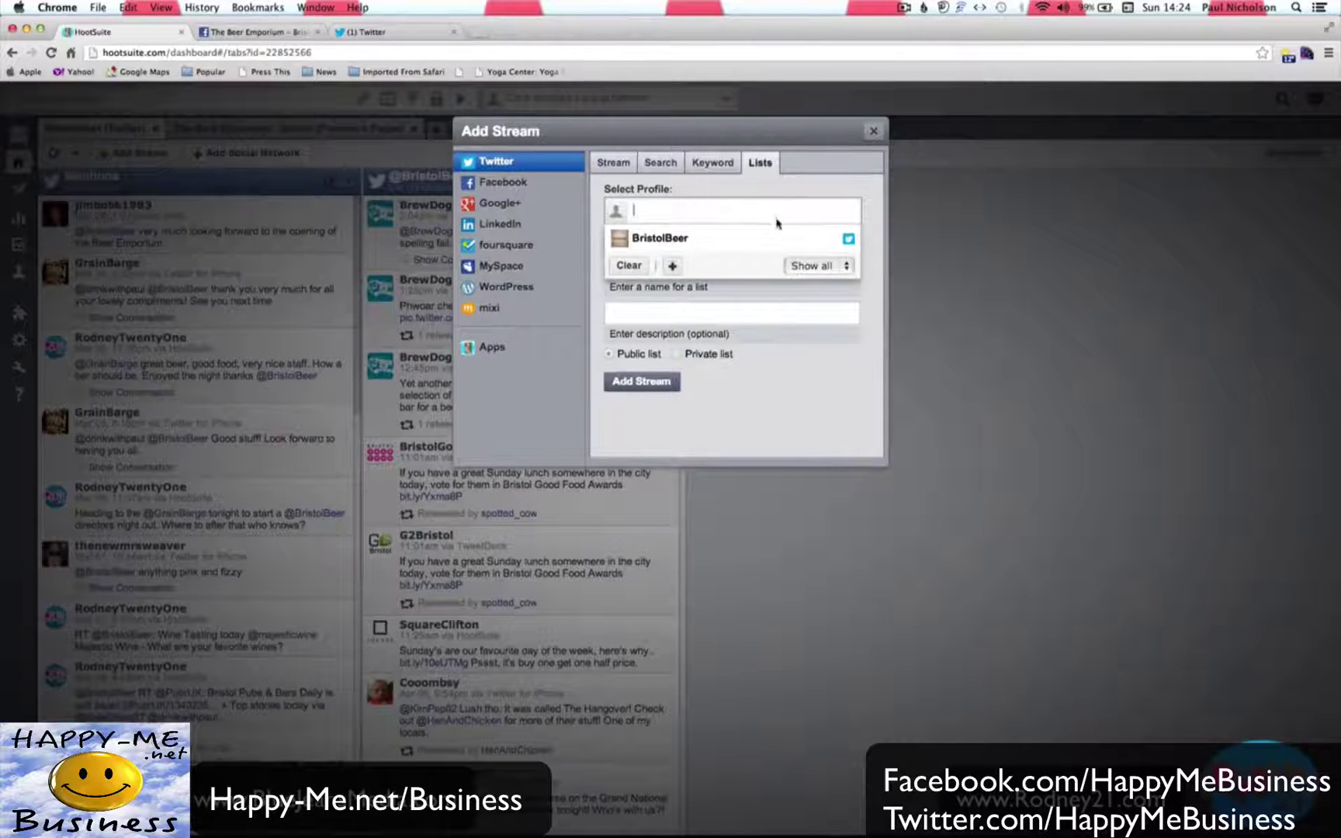
click(764, 239)
click(648, 366)
click(643, 384)
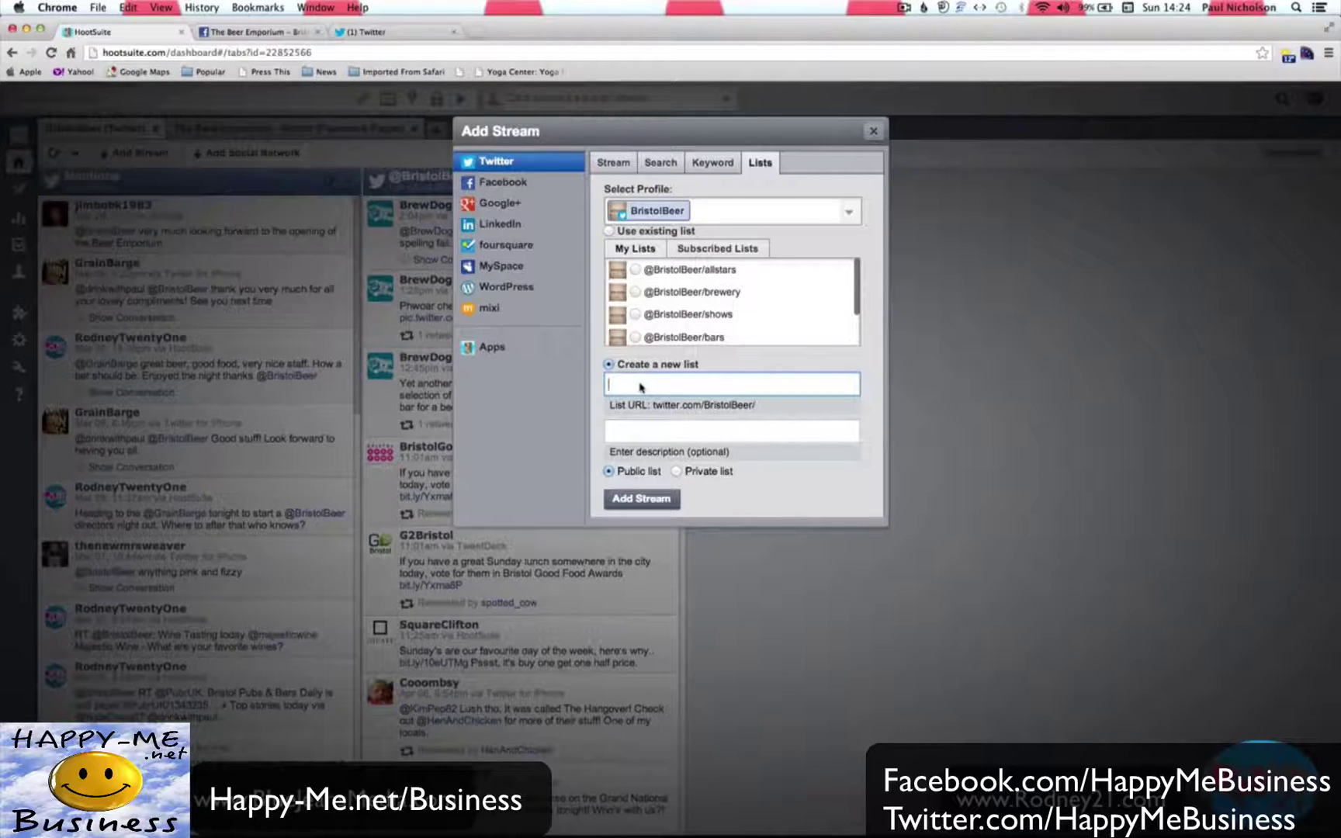
text(Friends)
key(Tab)
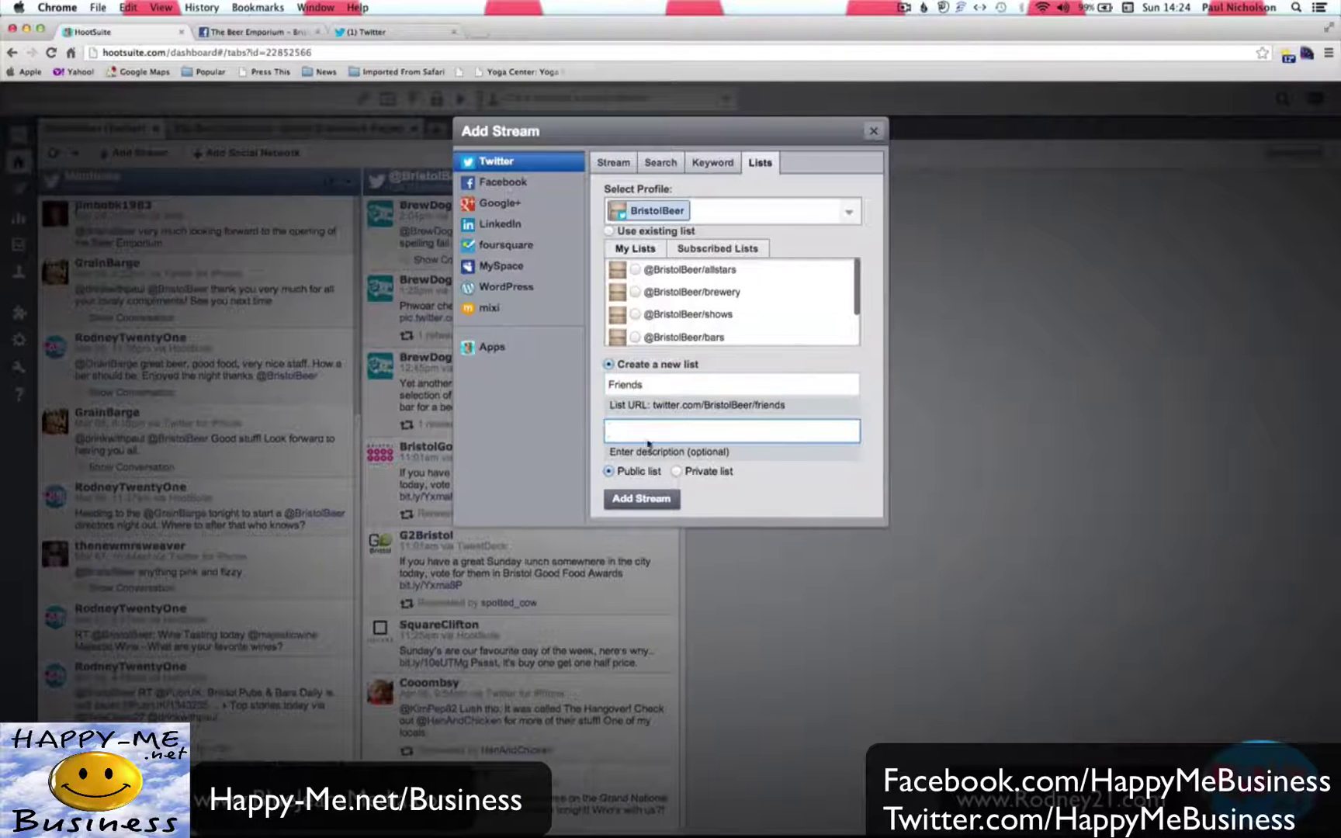
click(644, 497)
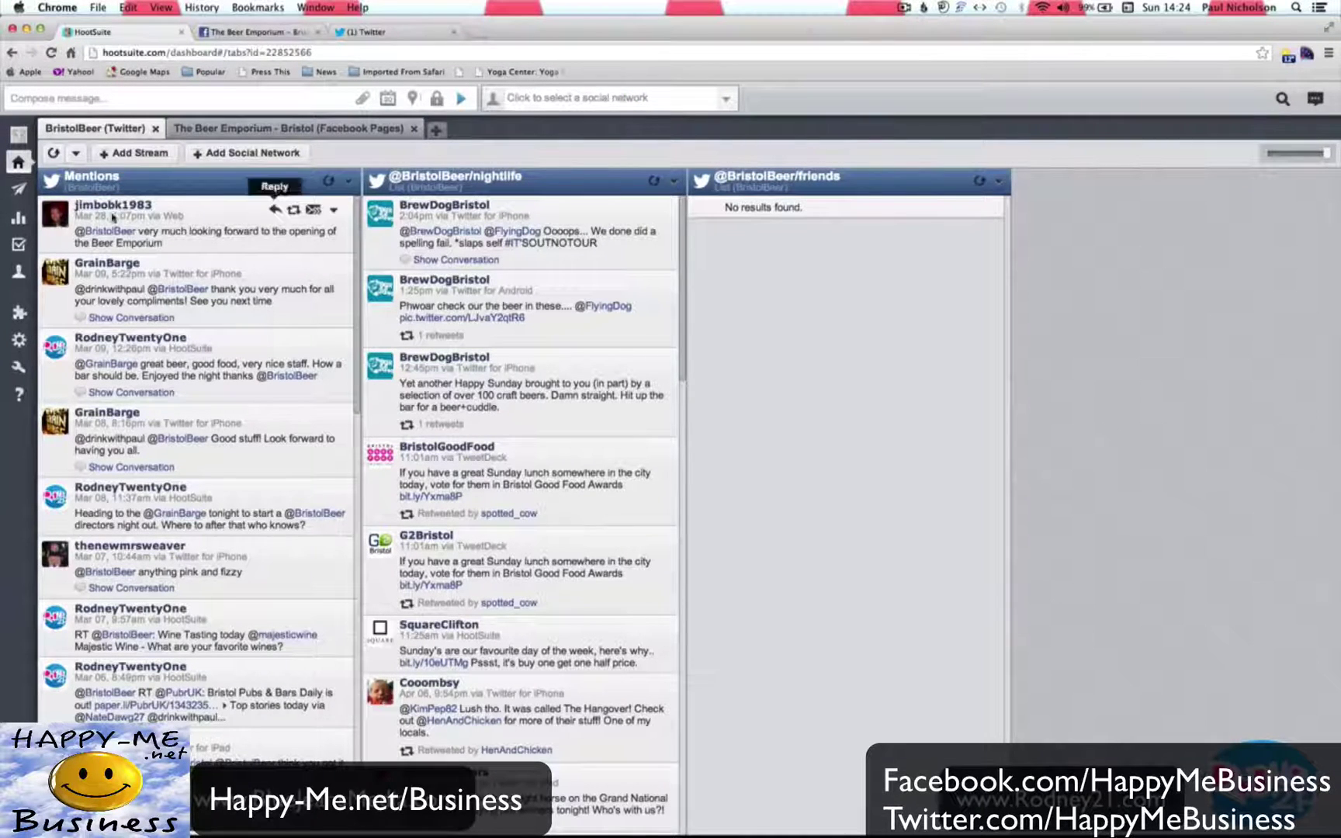
Add the first mentioner to the friends list and refresh the friends stream.
click(88, 210)
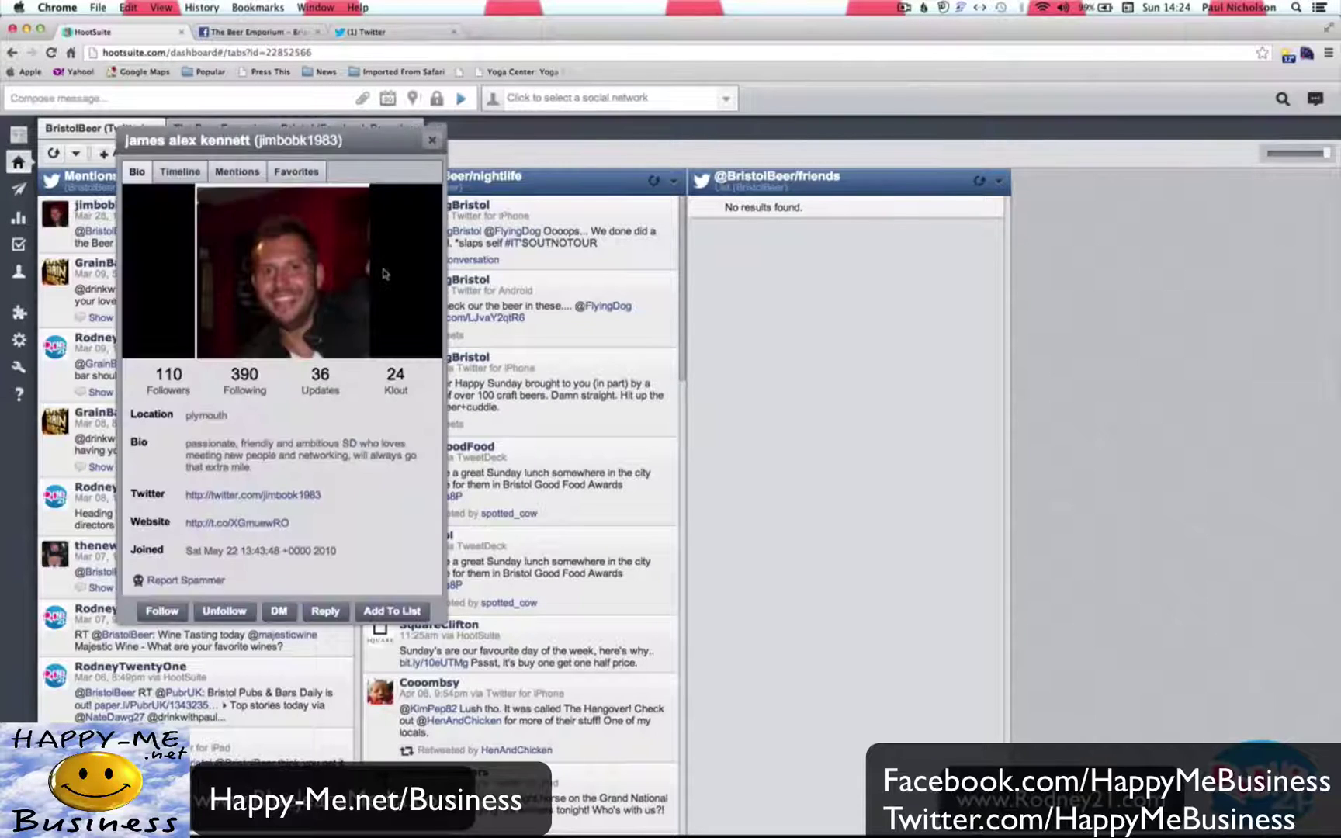
click(391, 611)
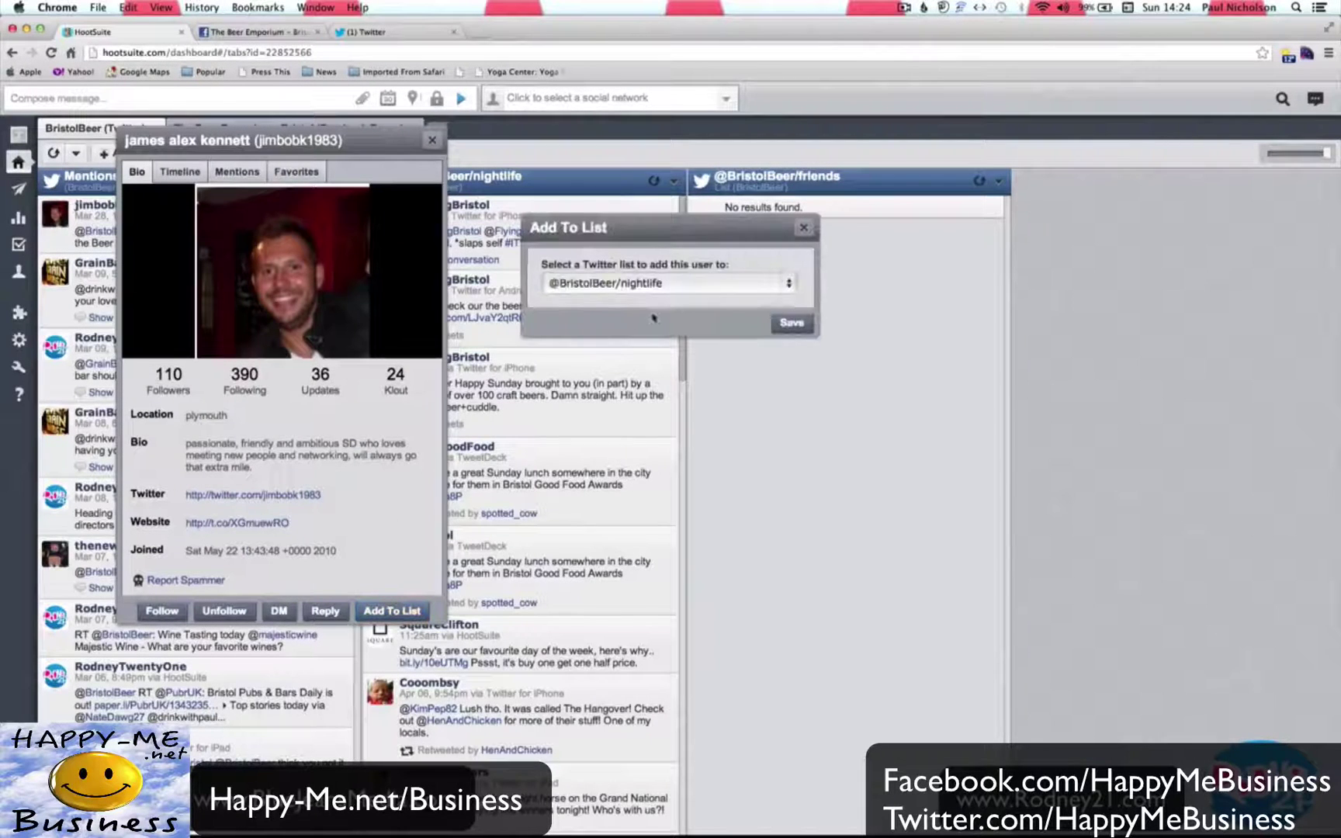
click(654, 285)
click(654, 297)
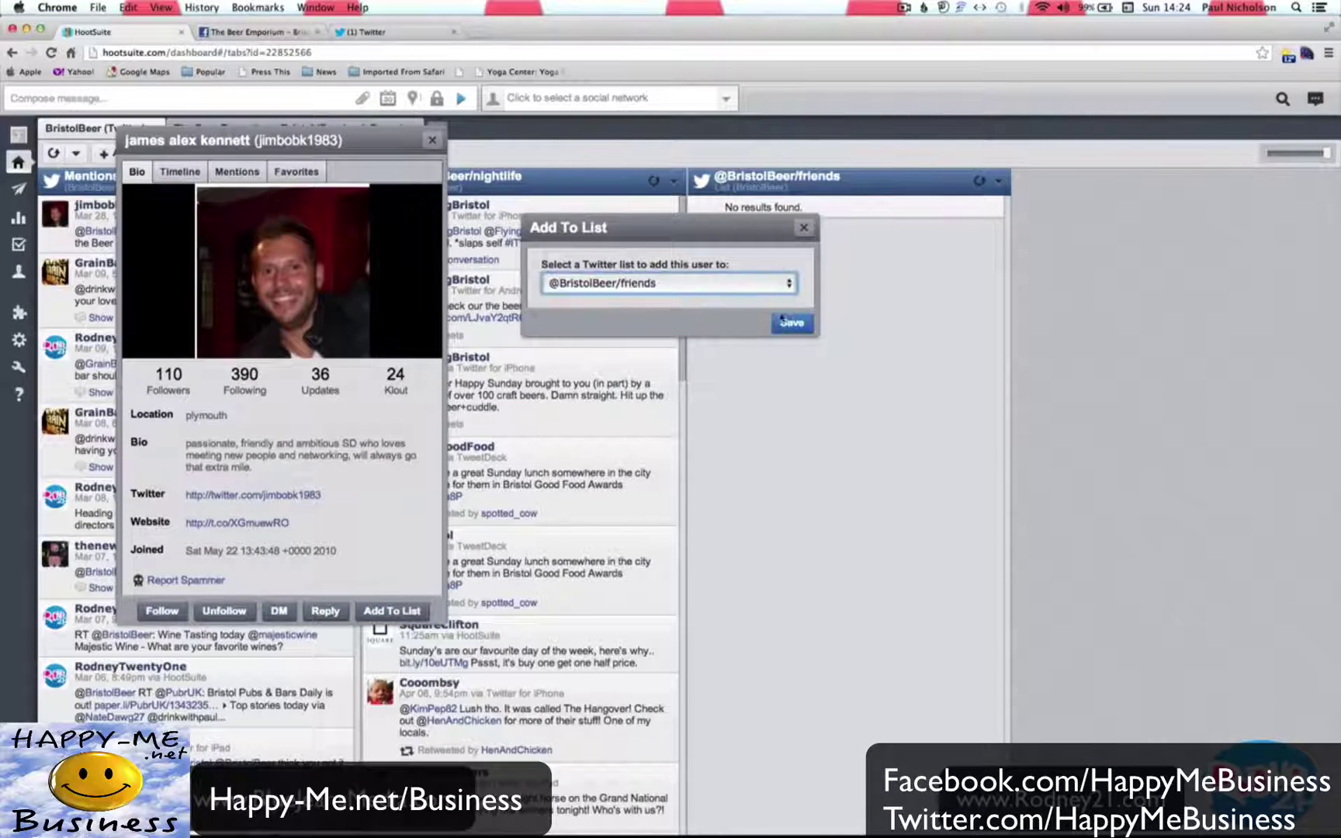
click(791, 322)
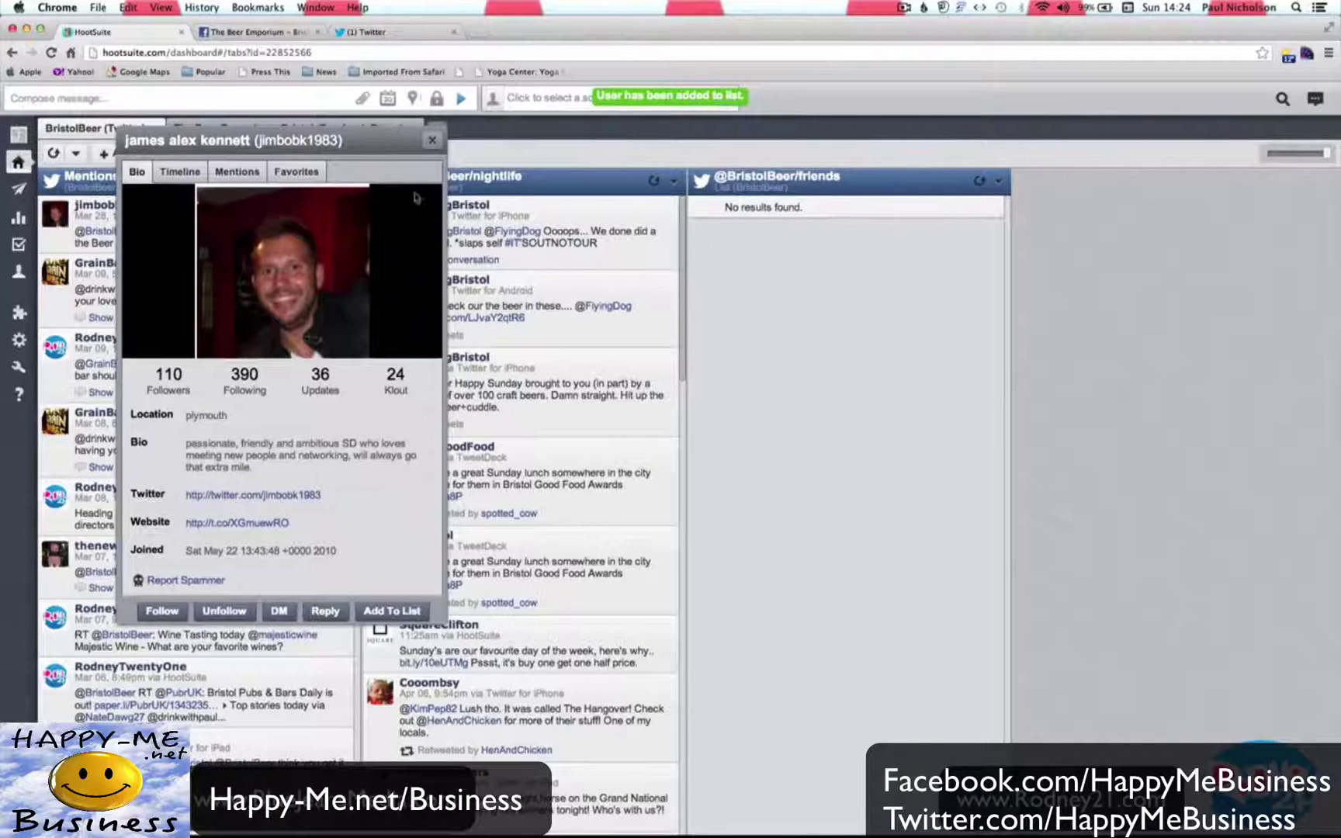
click(432, 141)
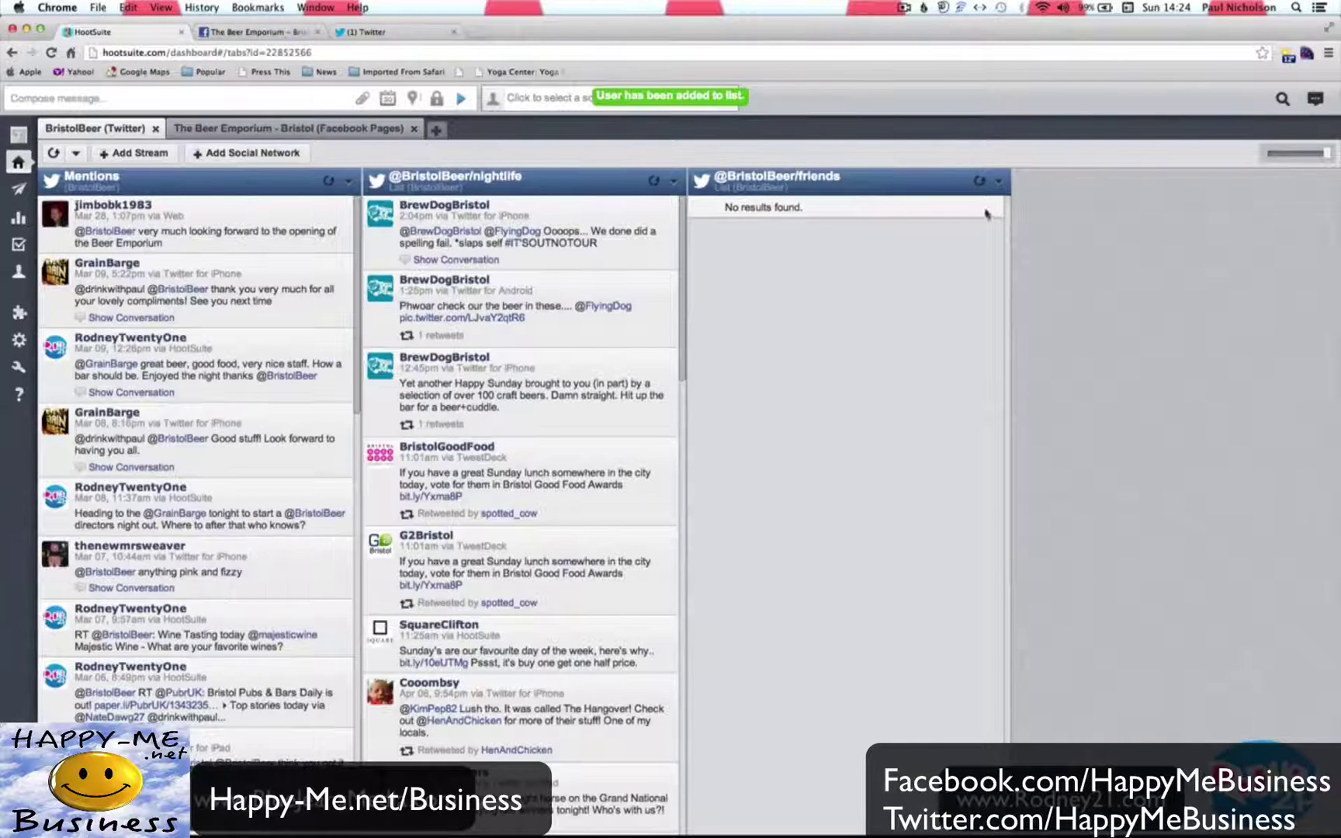
click(980, 181)
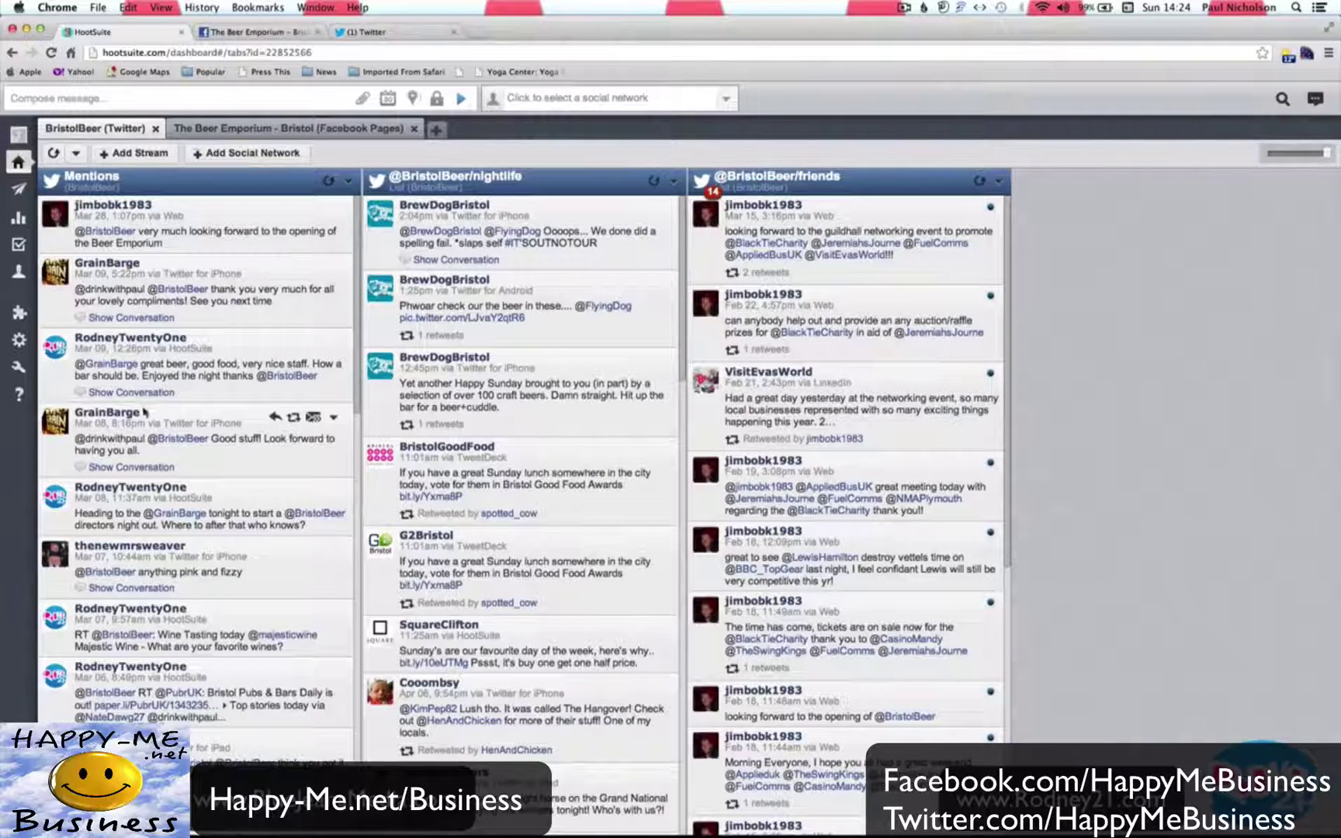
Add a second mentioner from the Mentions stream to the friends list.
click(172, 487)
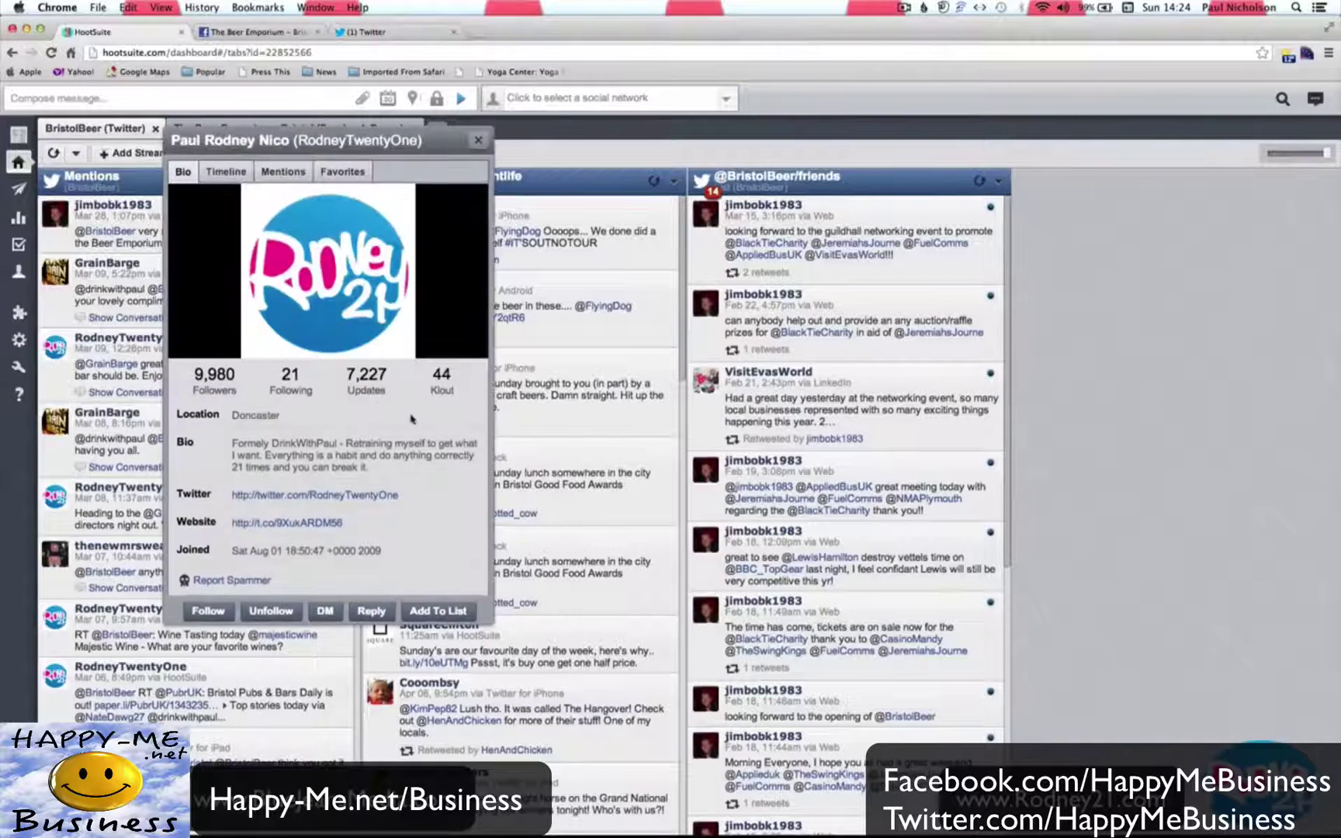
click(432, 613)
click(615, 286)
click(613, 298)
click(798, 323)
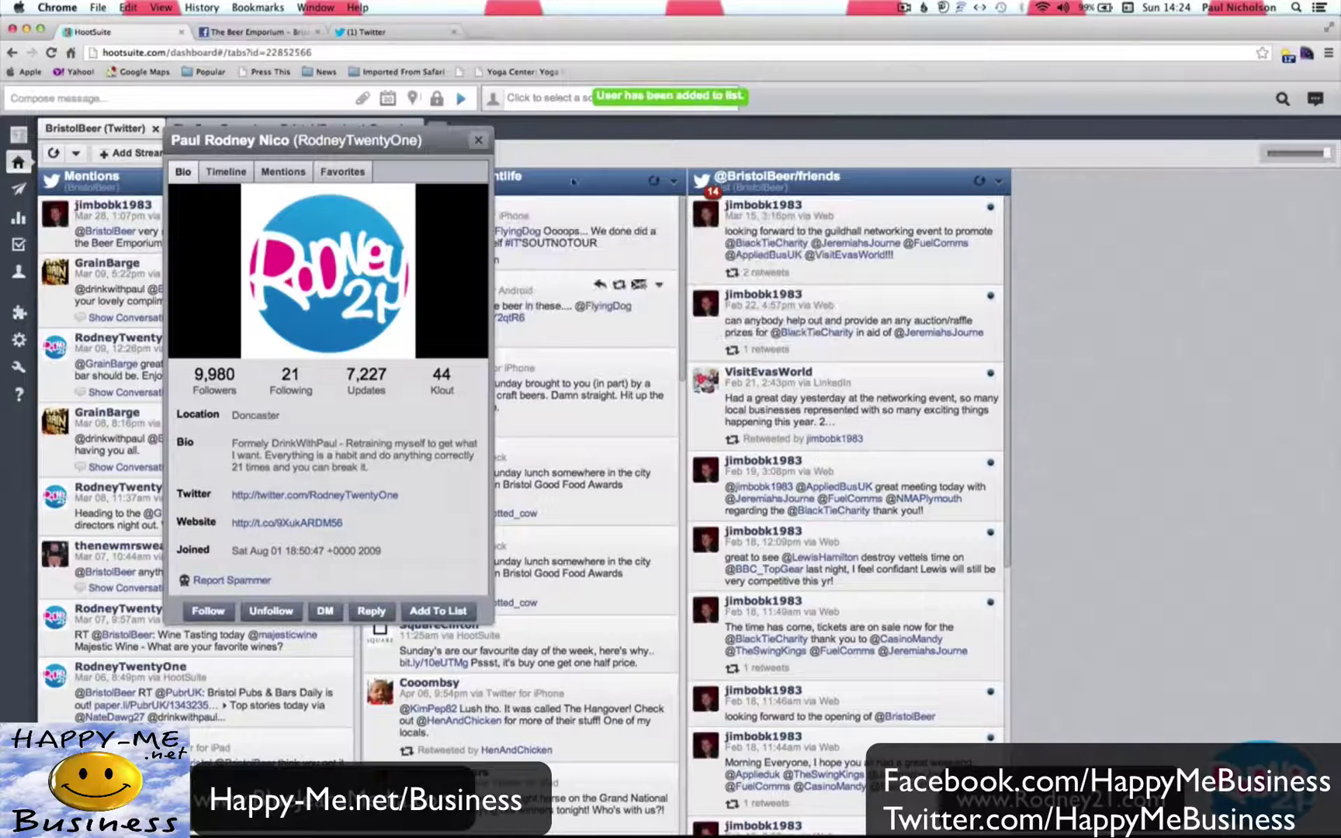
click(479, 141)
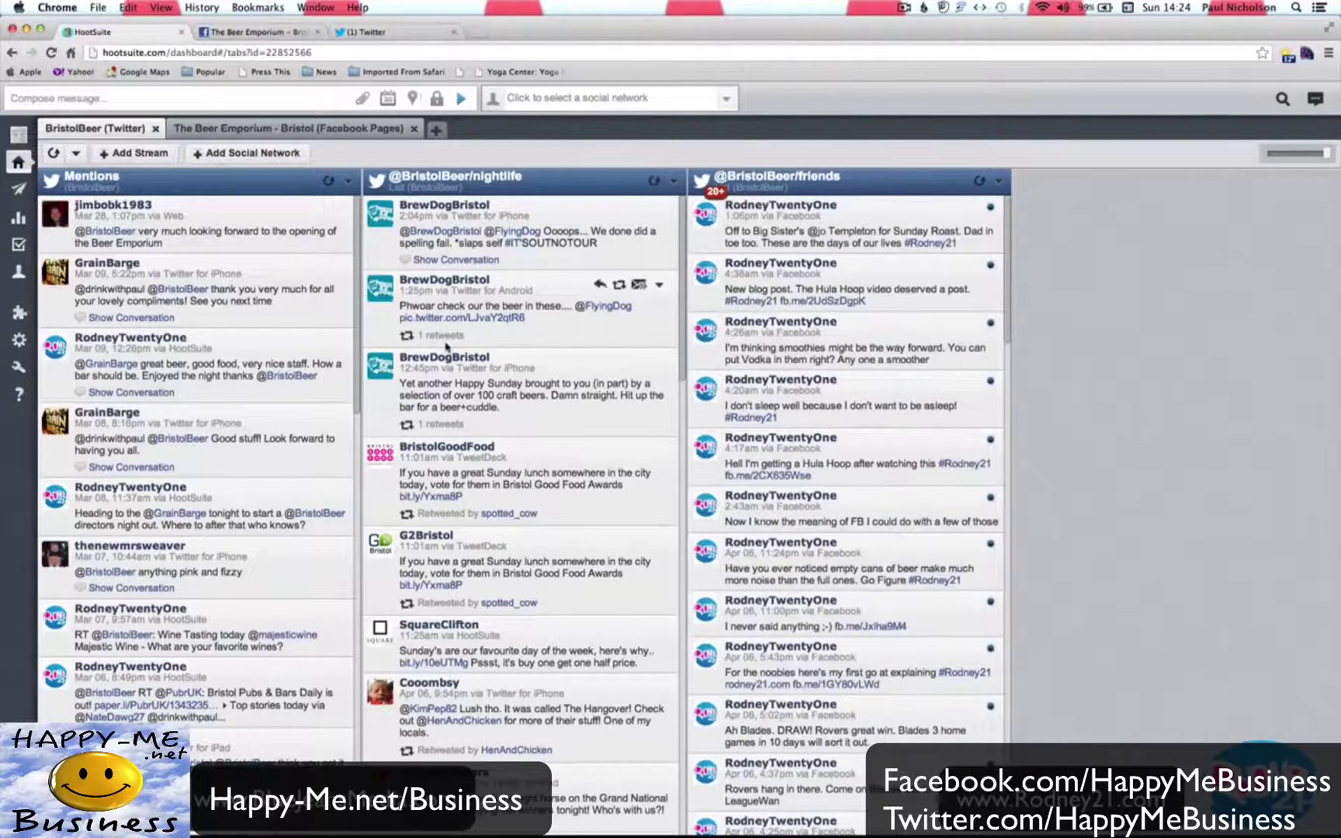
mouse_move(11, 194)
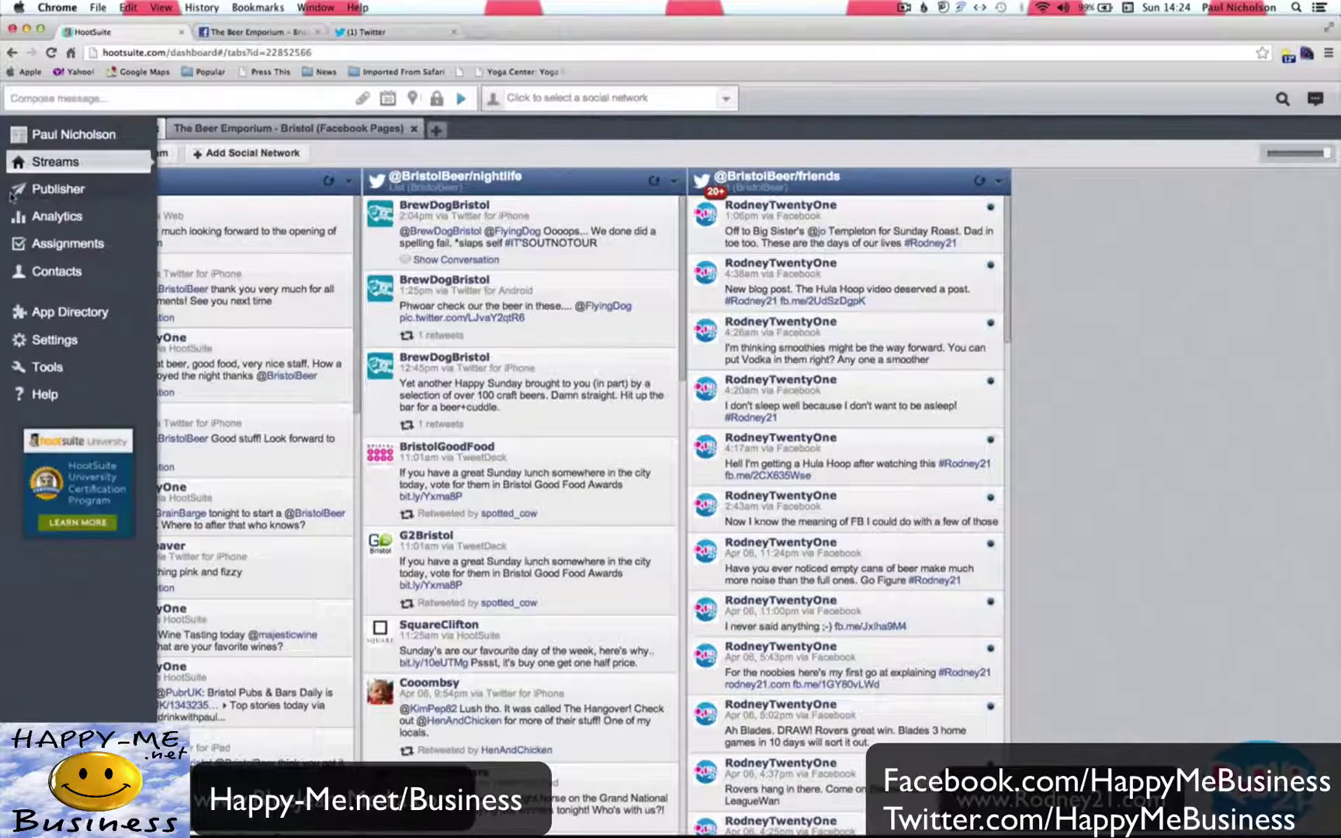
click(38, 223)
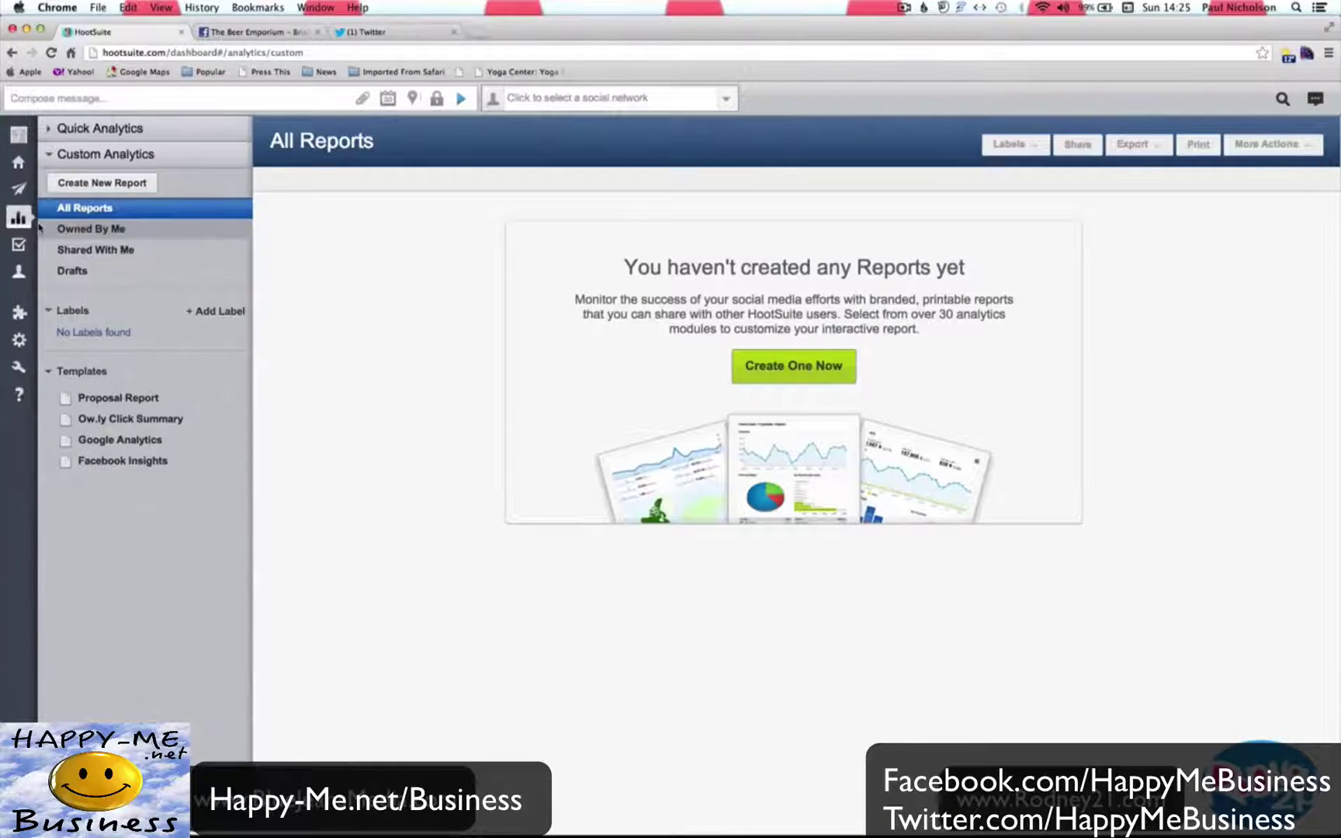
mouse_move(35, 225)
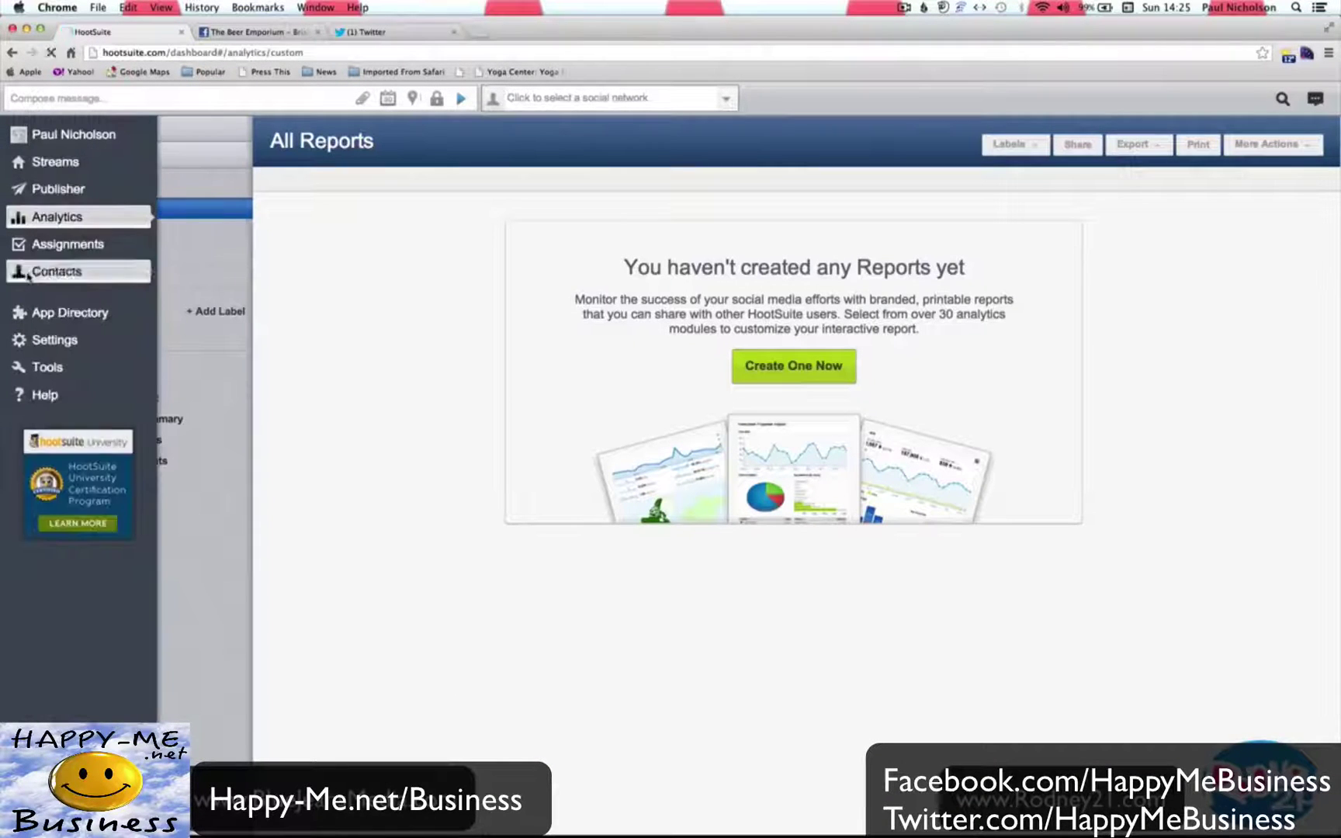
click(28, 273)
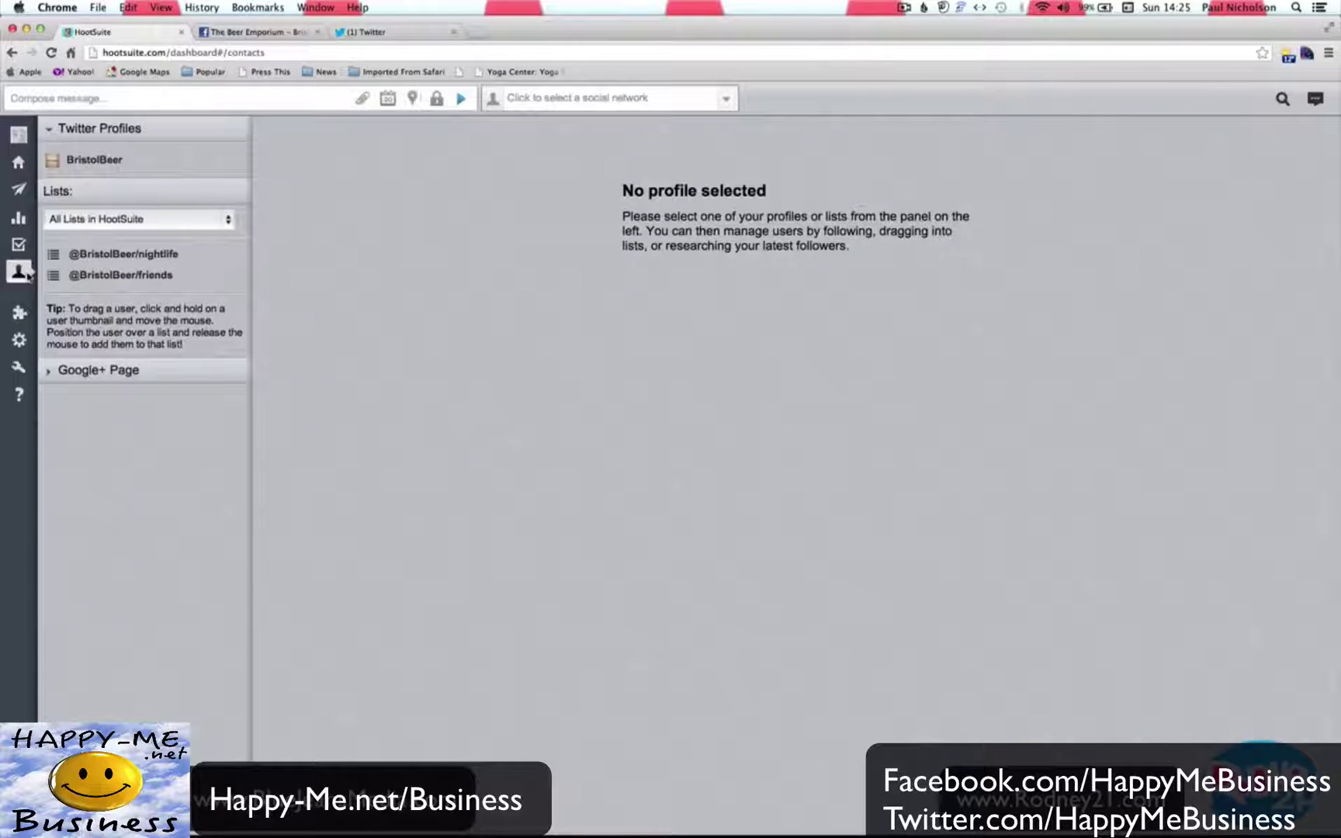
click(129, 256)
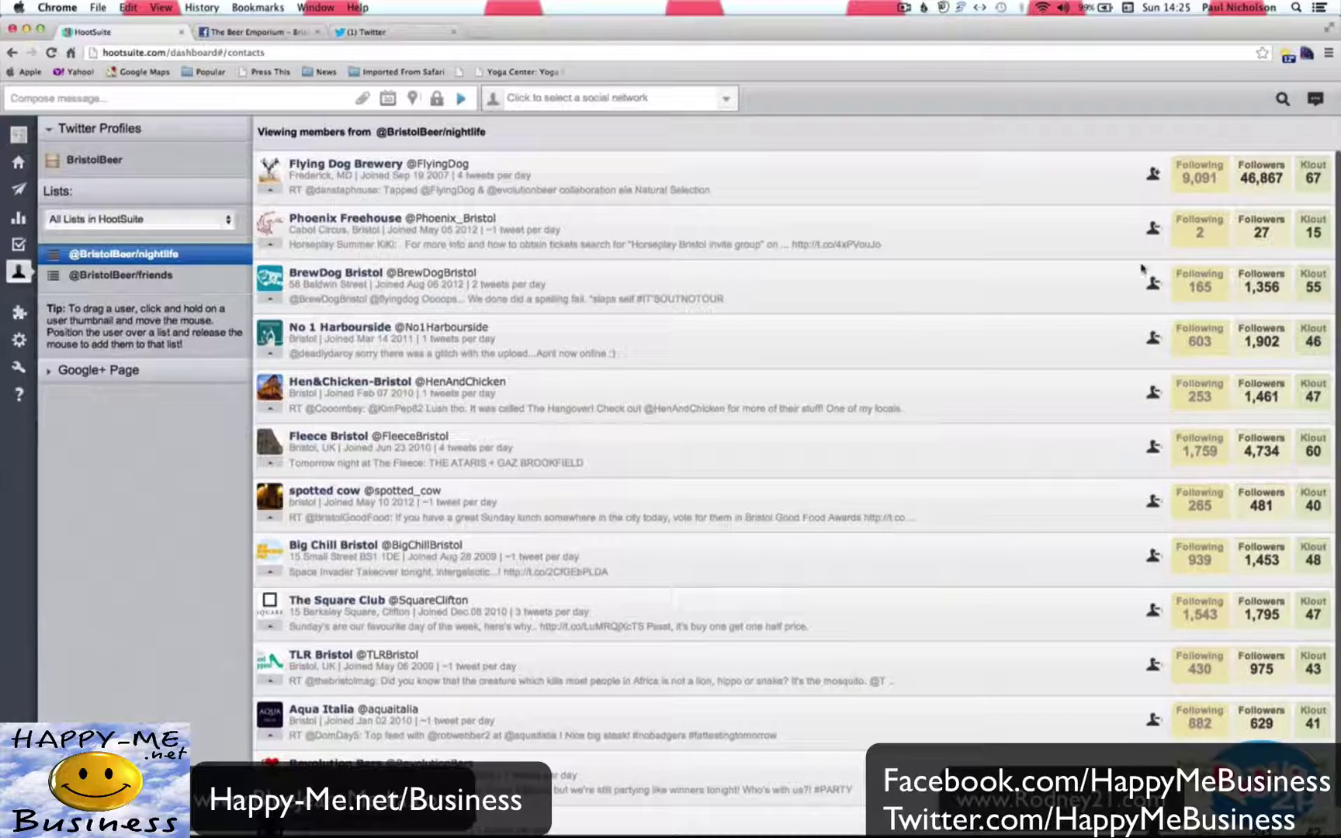
scroll(1086, 402, down, 1)
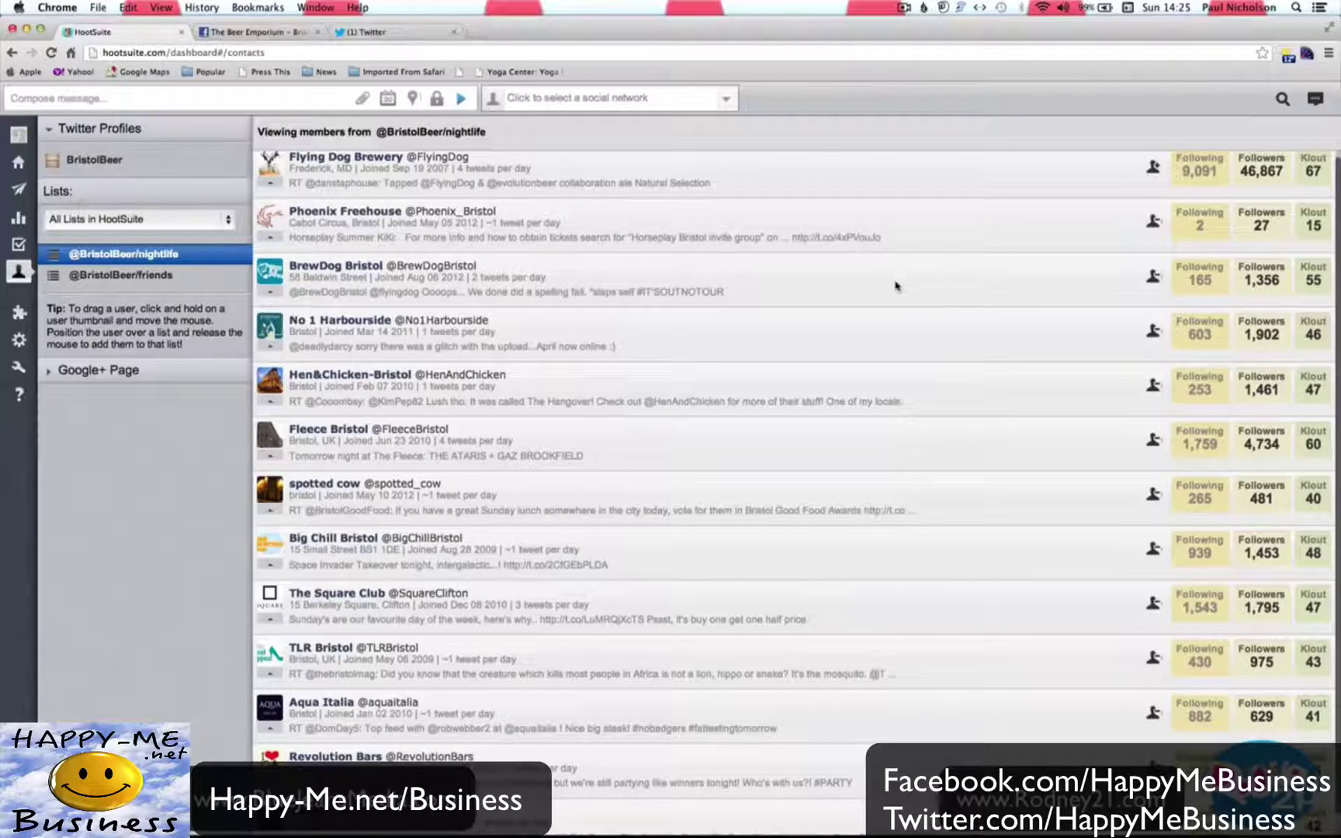
drag(281, 272, 189, 275)
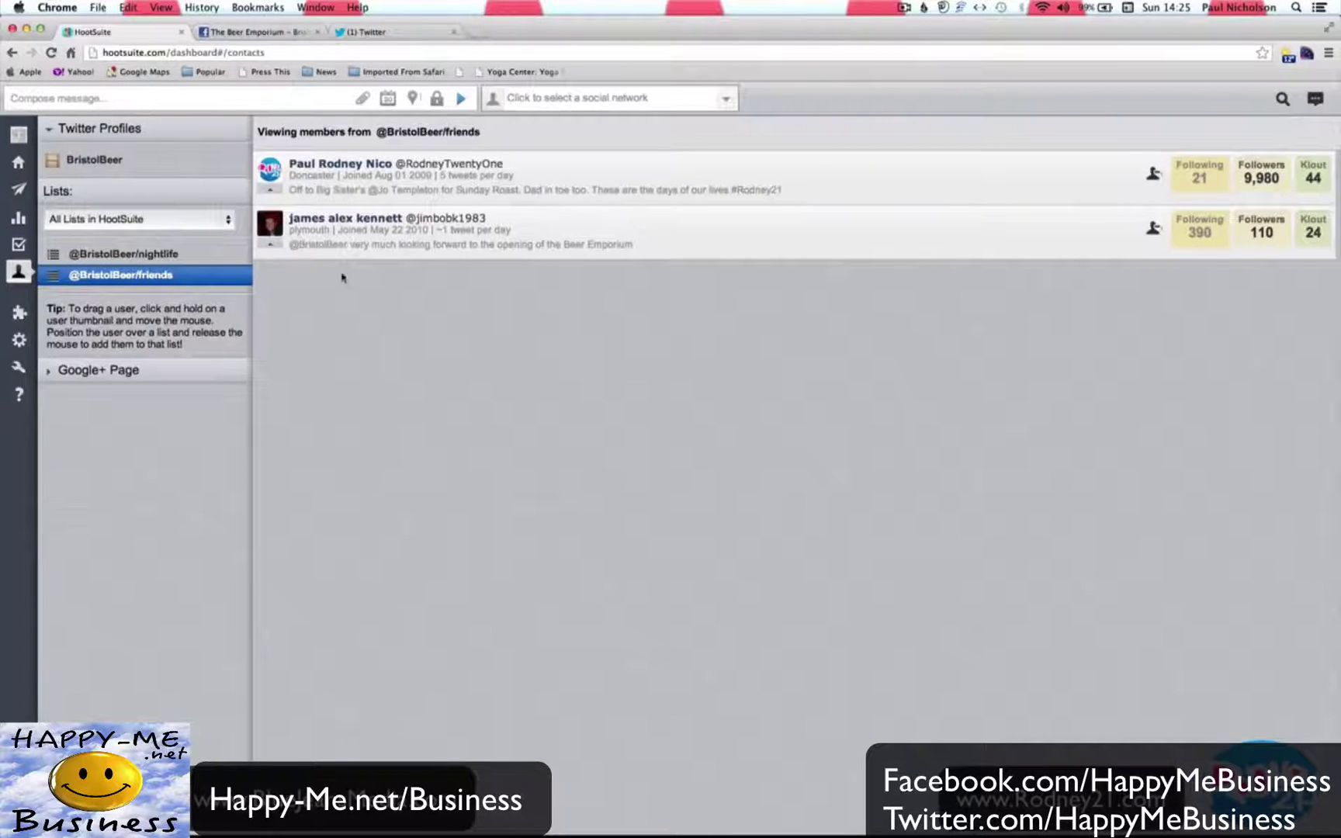
click(35, 163)
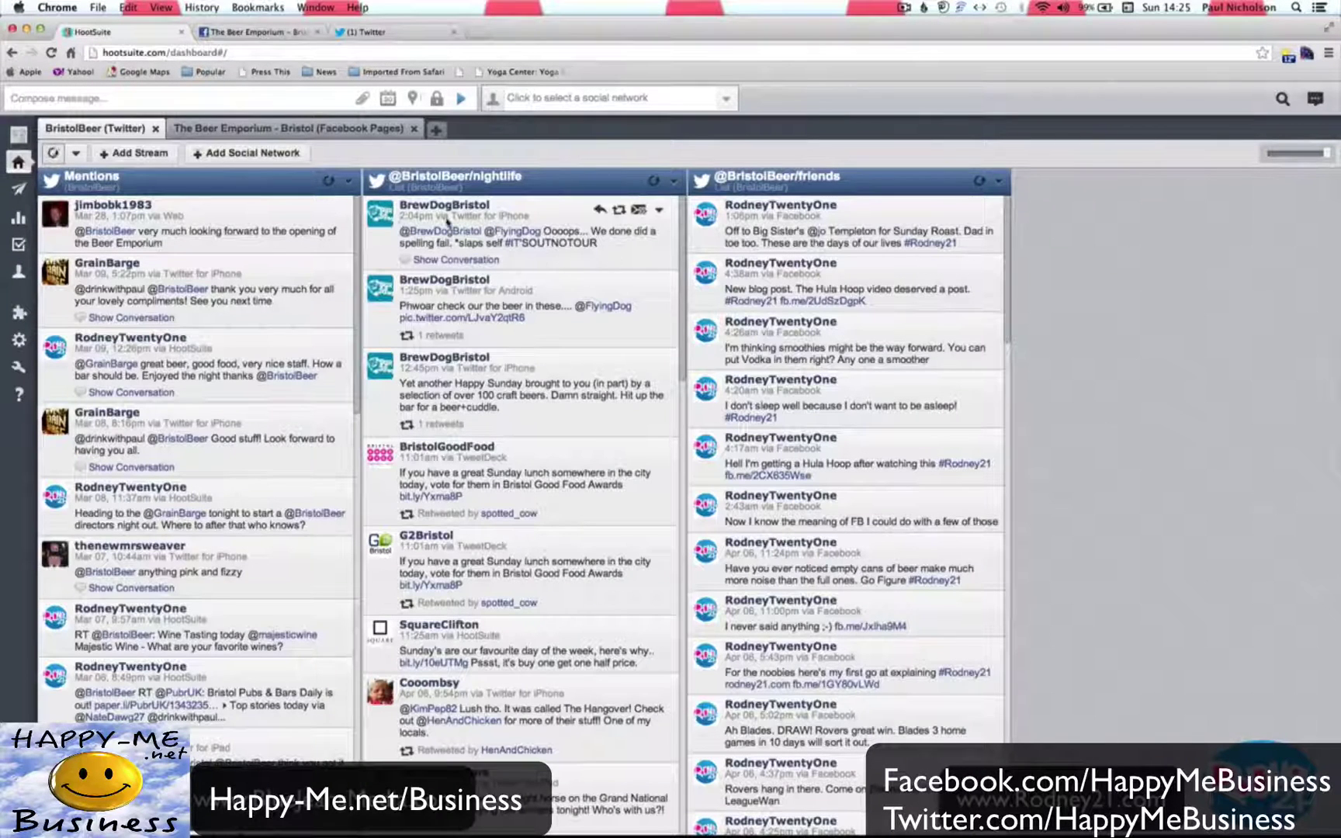
click(132, 154)
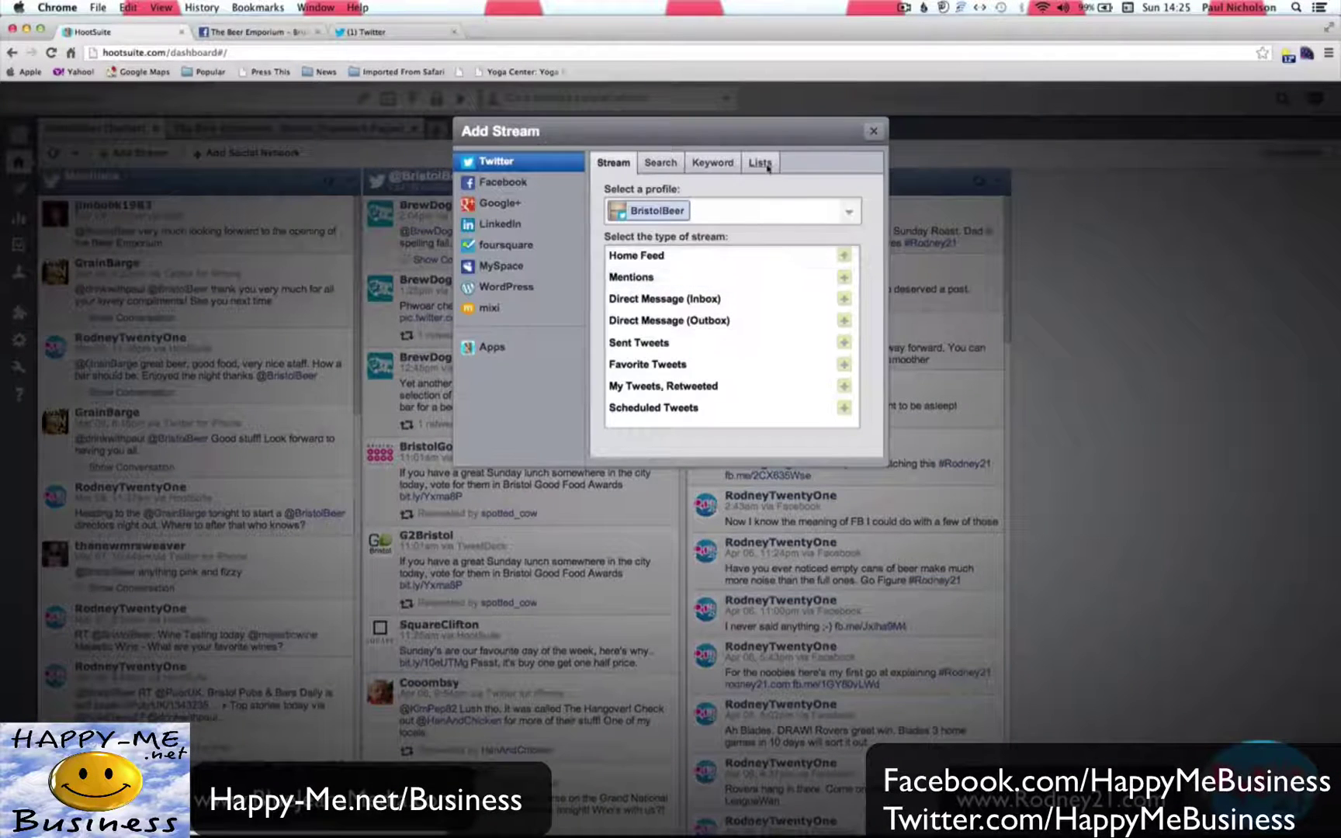
click(761, 163)
click(807, 211)
click(809, 240)
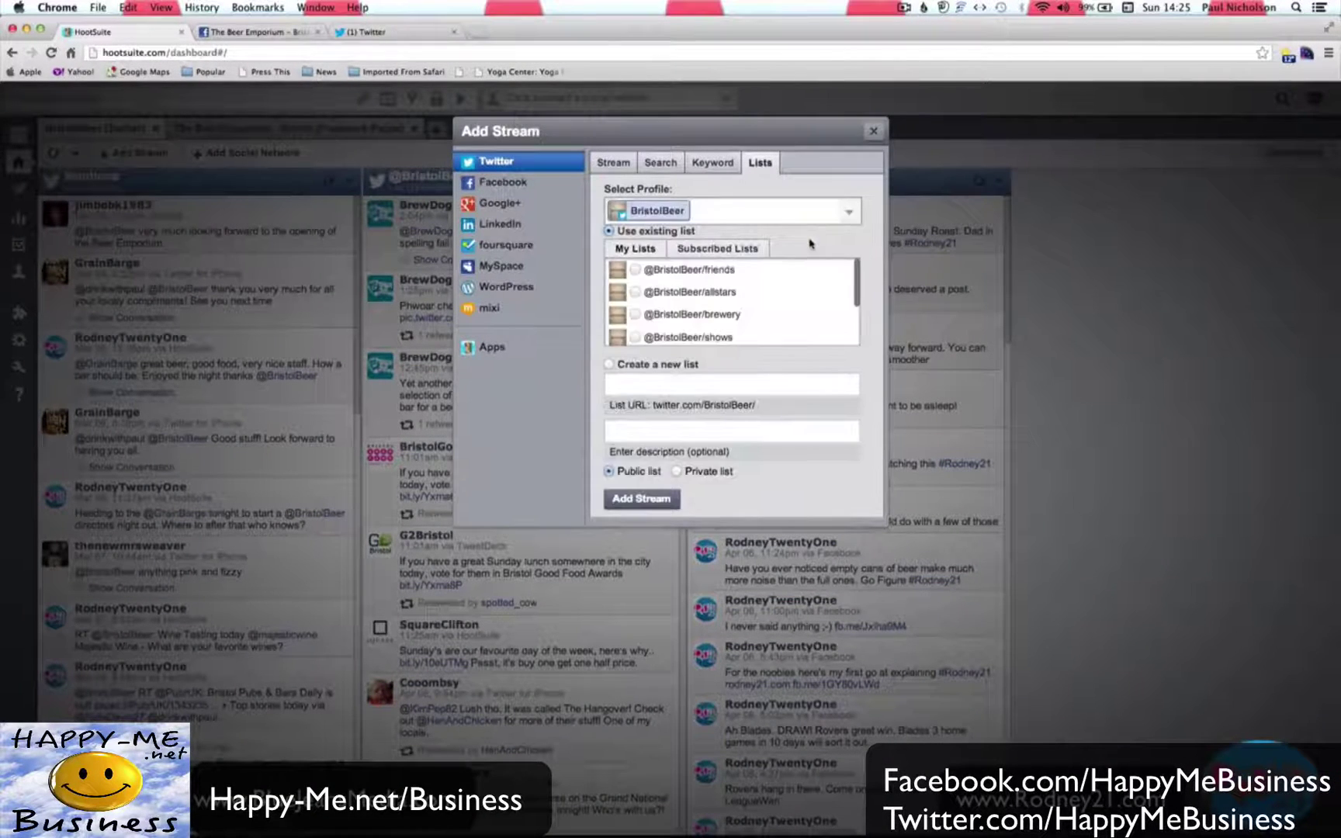
scroll(783, 313, down, 3)
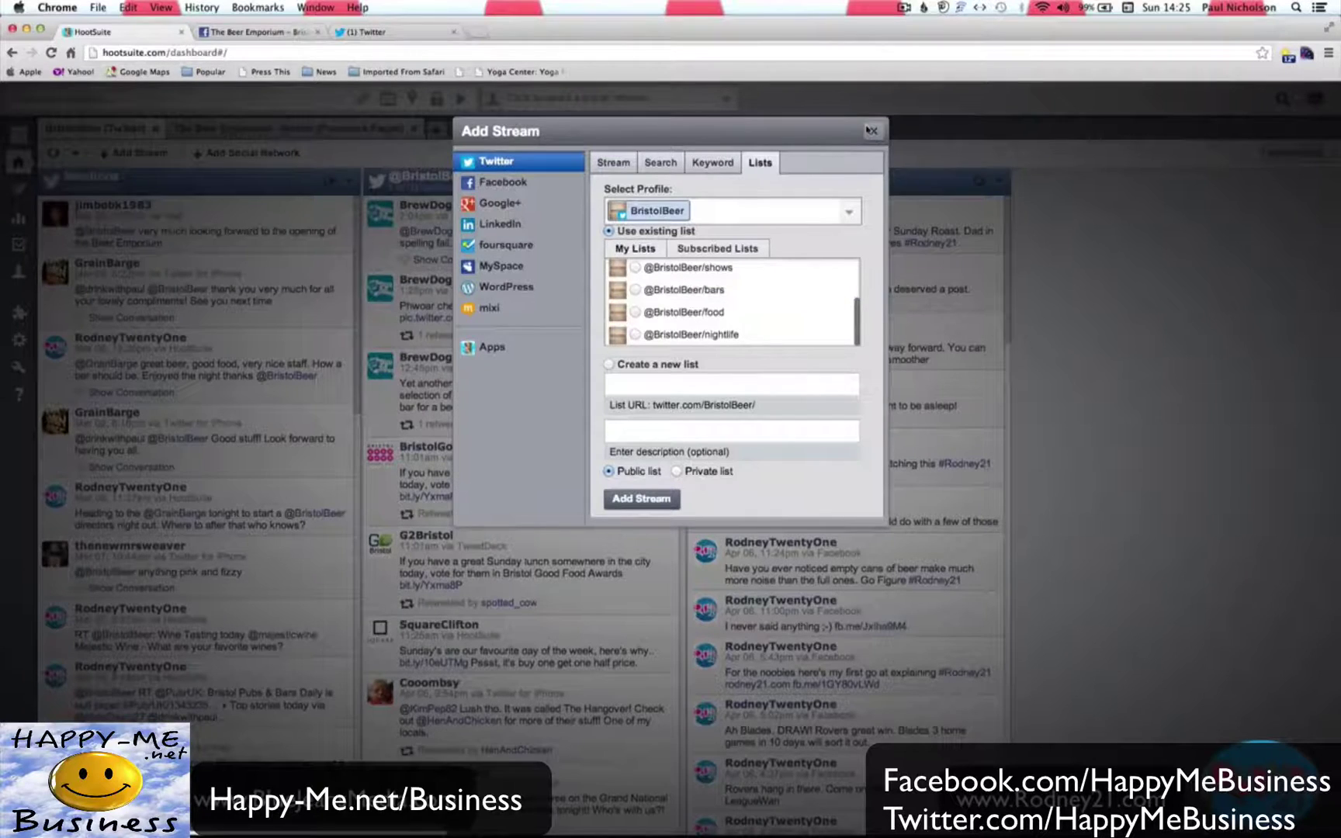
click(870, 130)
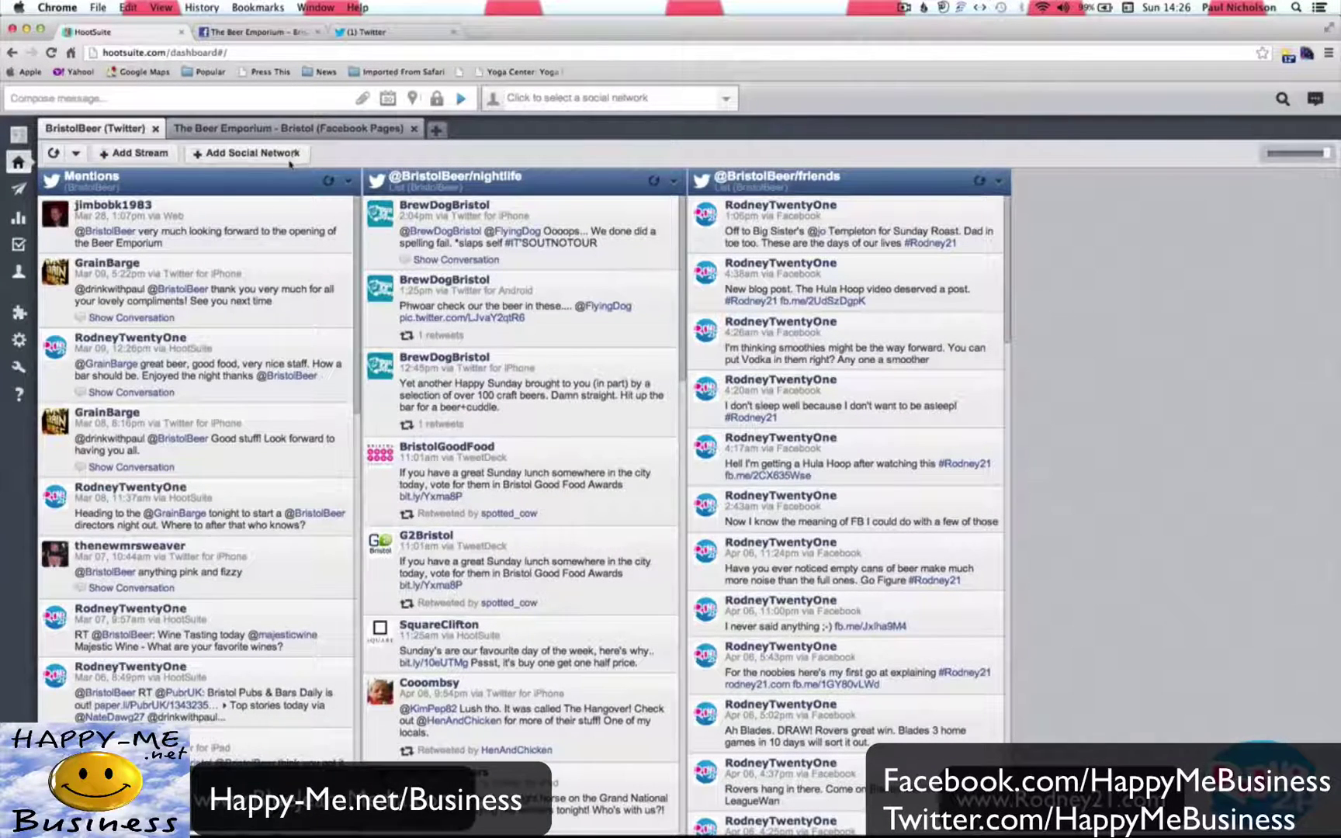
scroll(545, 429, down, 5)
scroll(547, 429, up, 5)
scroll(958, 388, down, 5)
scroll(876, 393, up, 5)
click(999, 182)
click(942, 254)
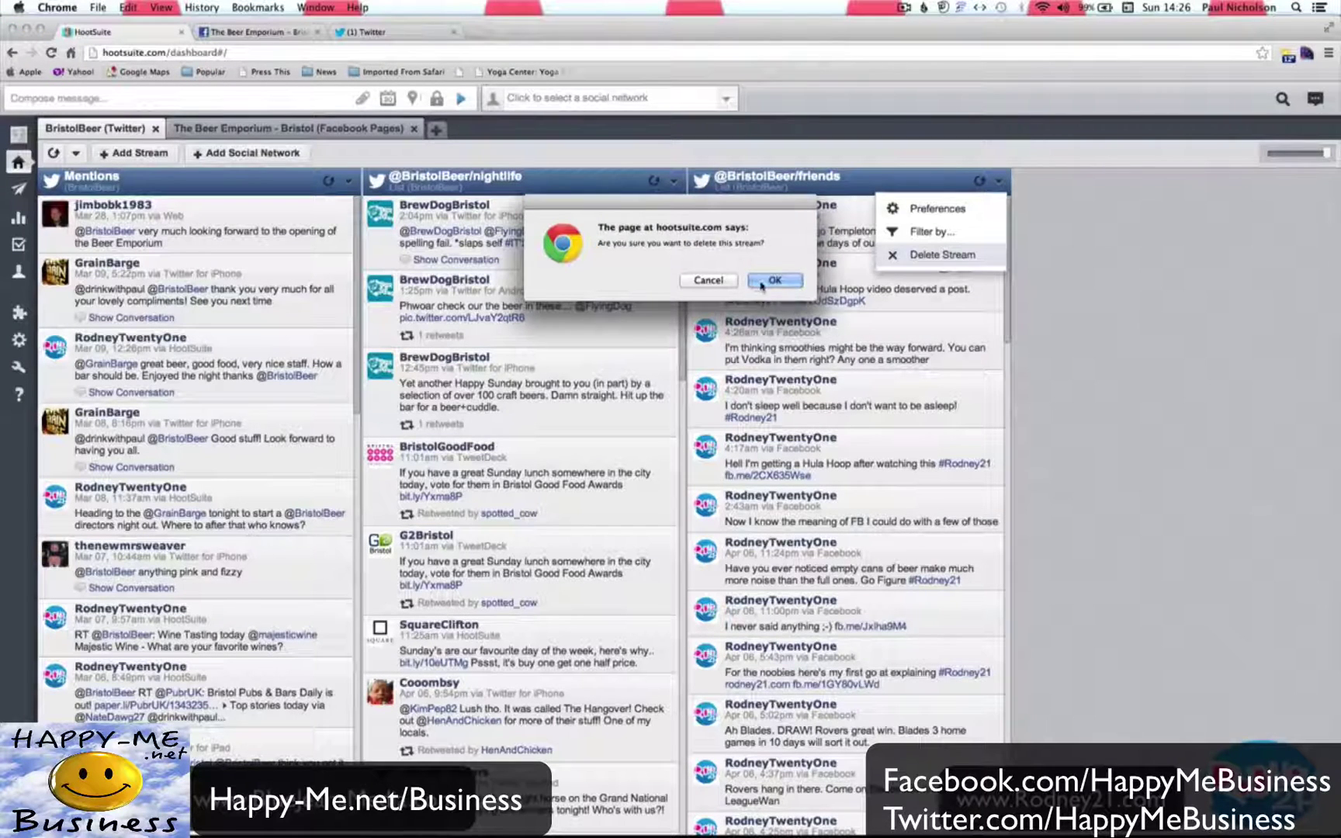
click(773, 280)
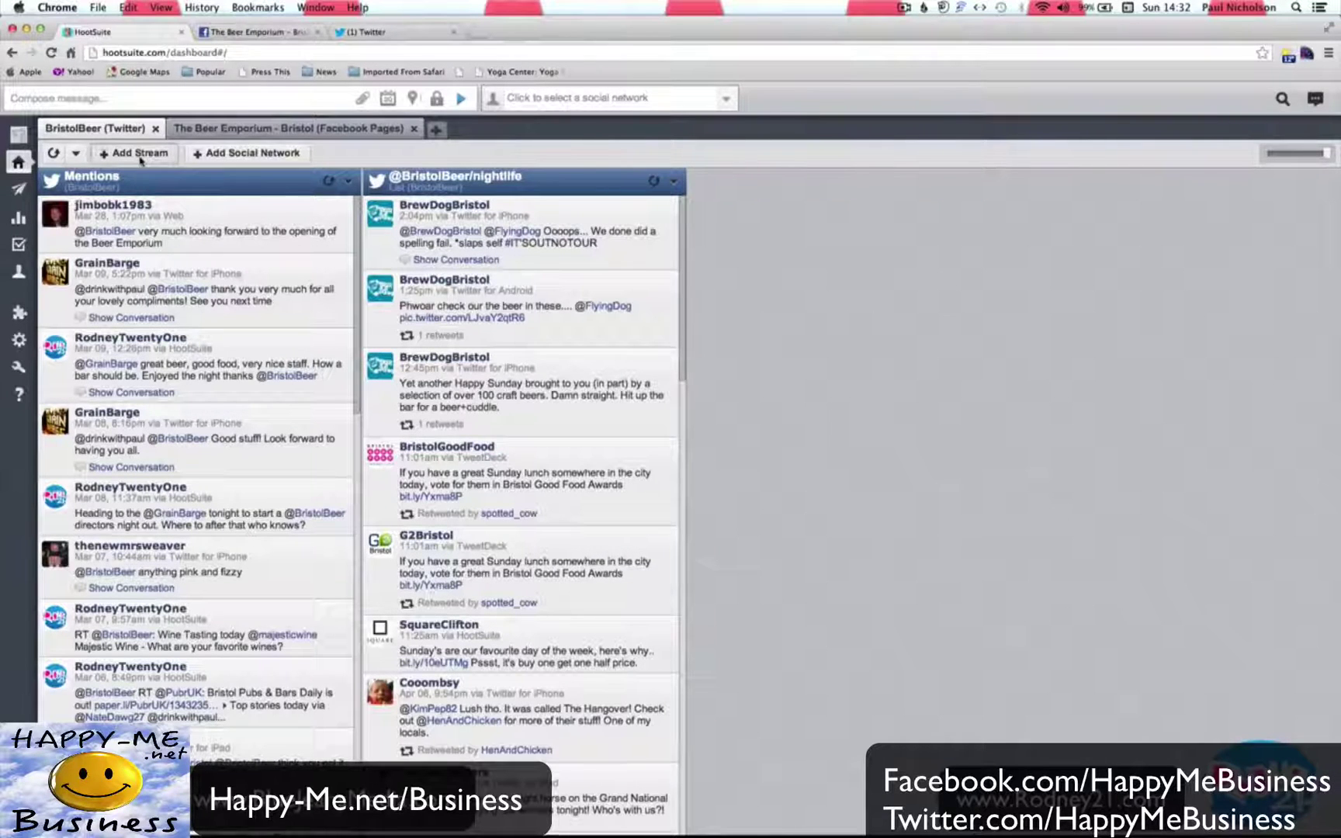
Add a search stream for the query 'Bristol Old Vic'.
click(134, 153)
click(661, 163)
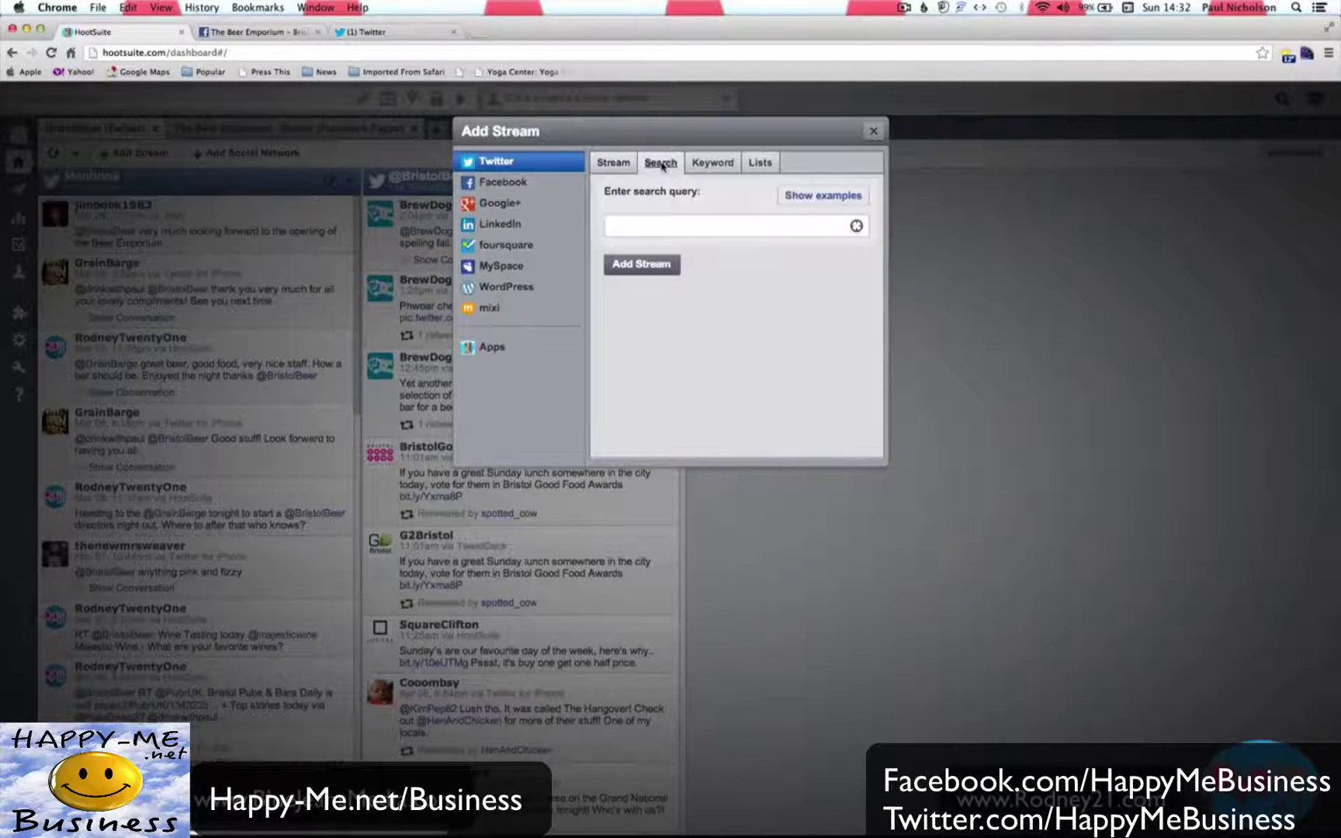
click(667, 227)
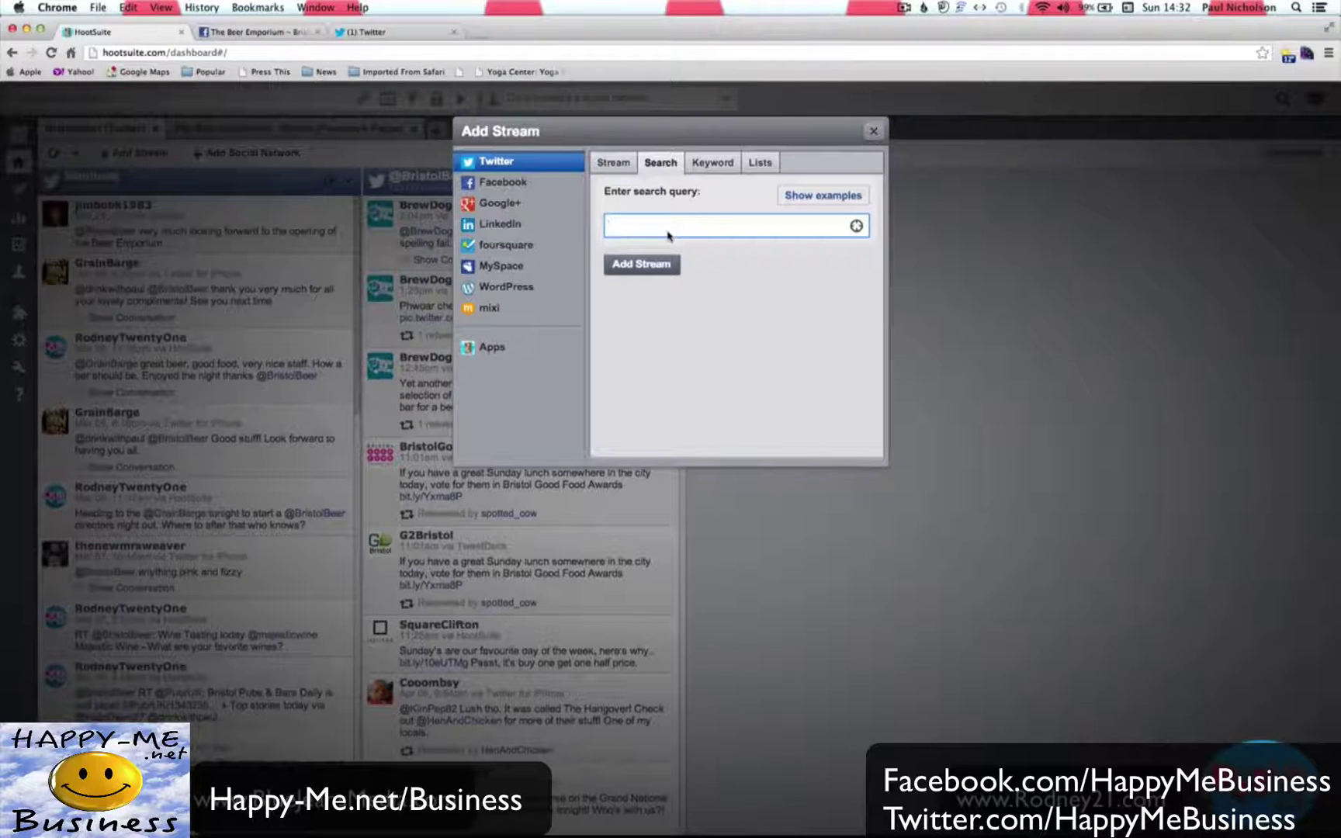
text(Bristol Old Vic)
click(653, 265)
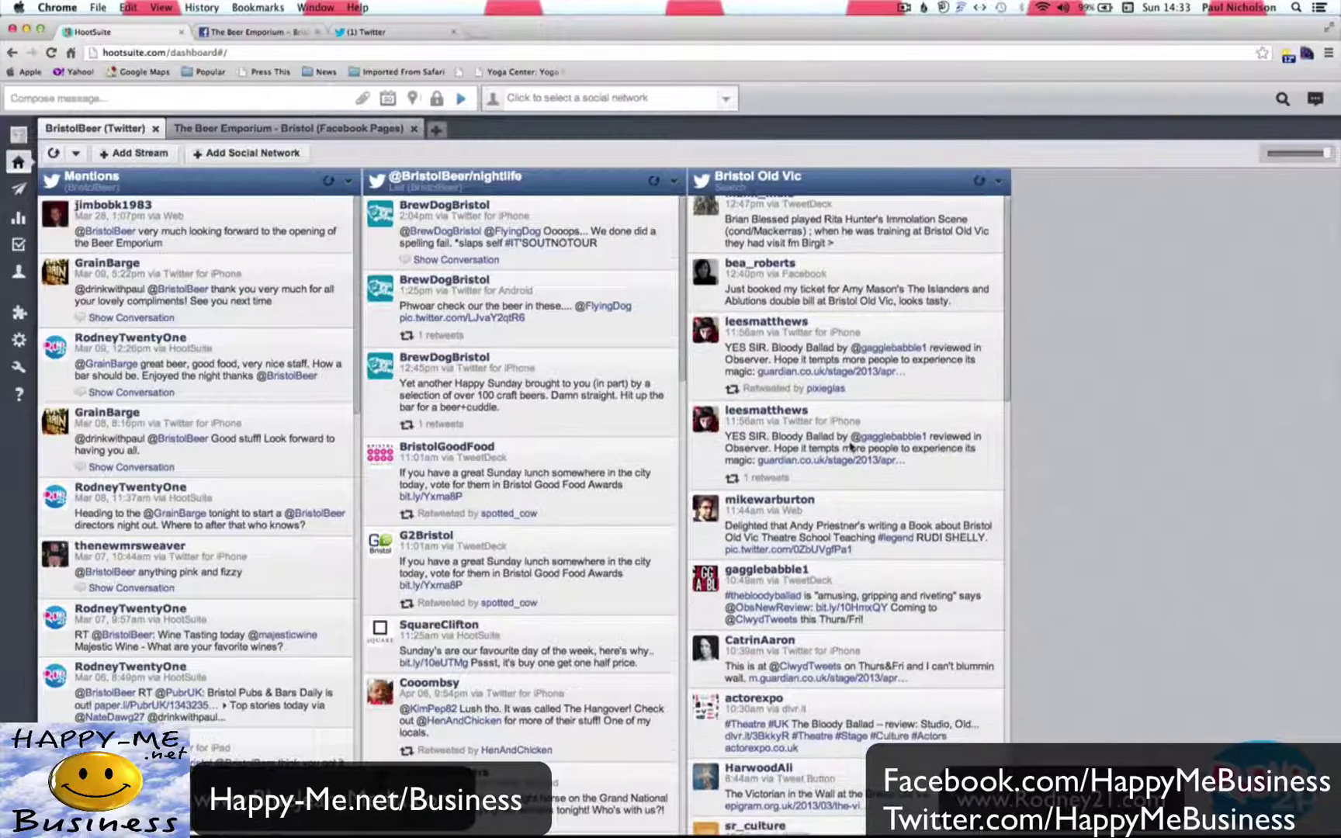
click(934, 281)
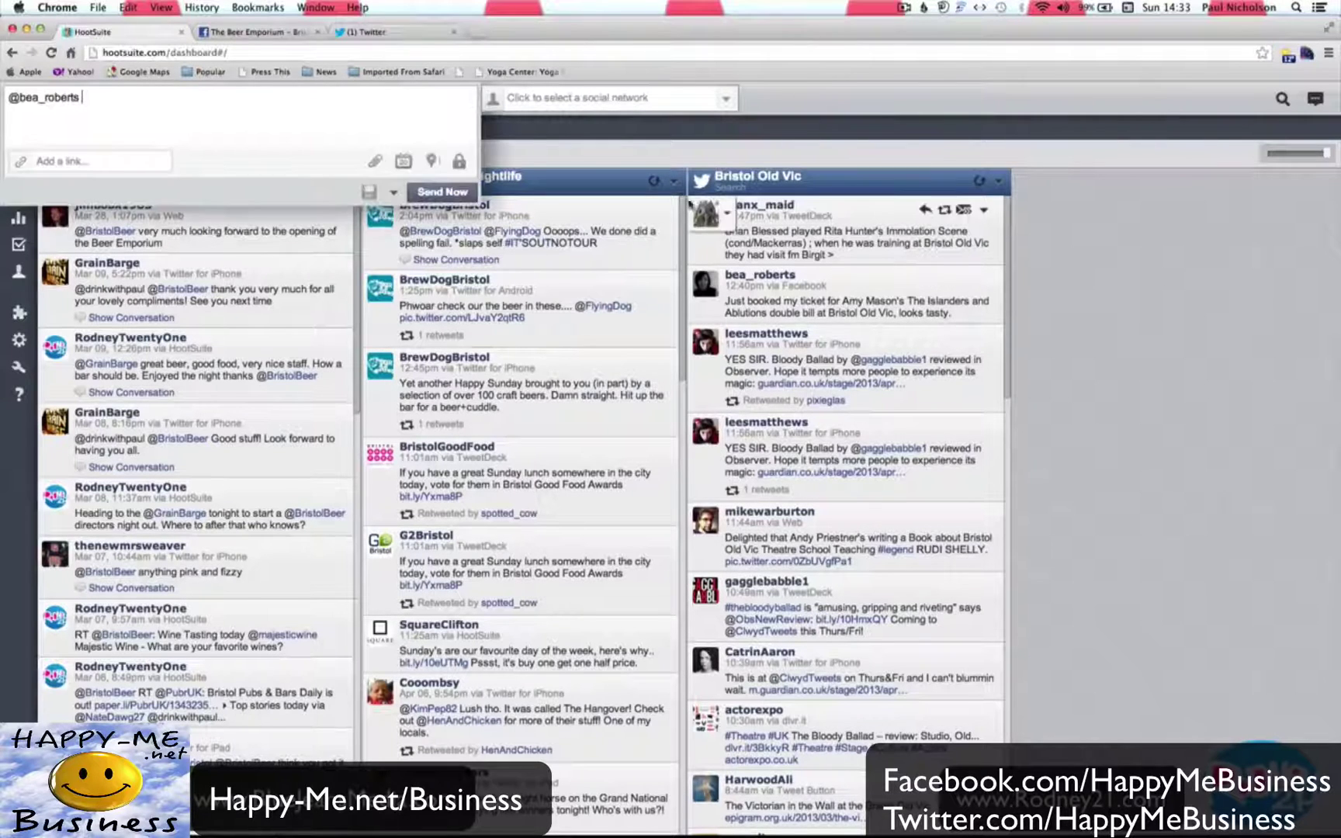
key(super+a)
key(BackSpace)
click(538, 142)
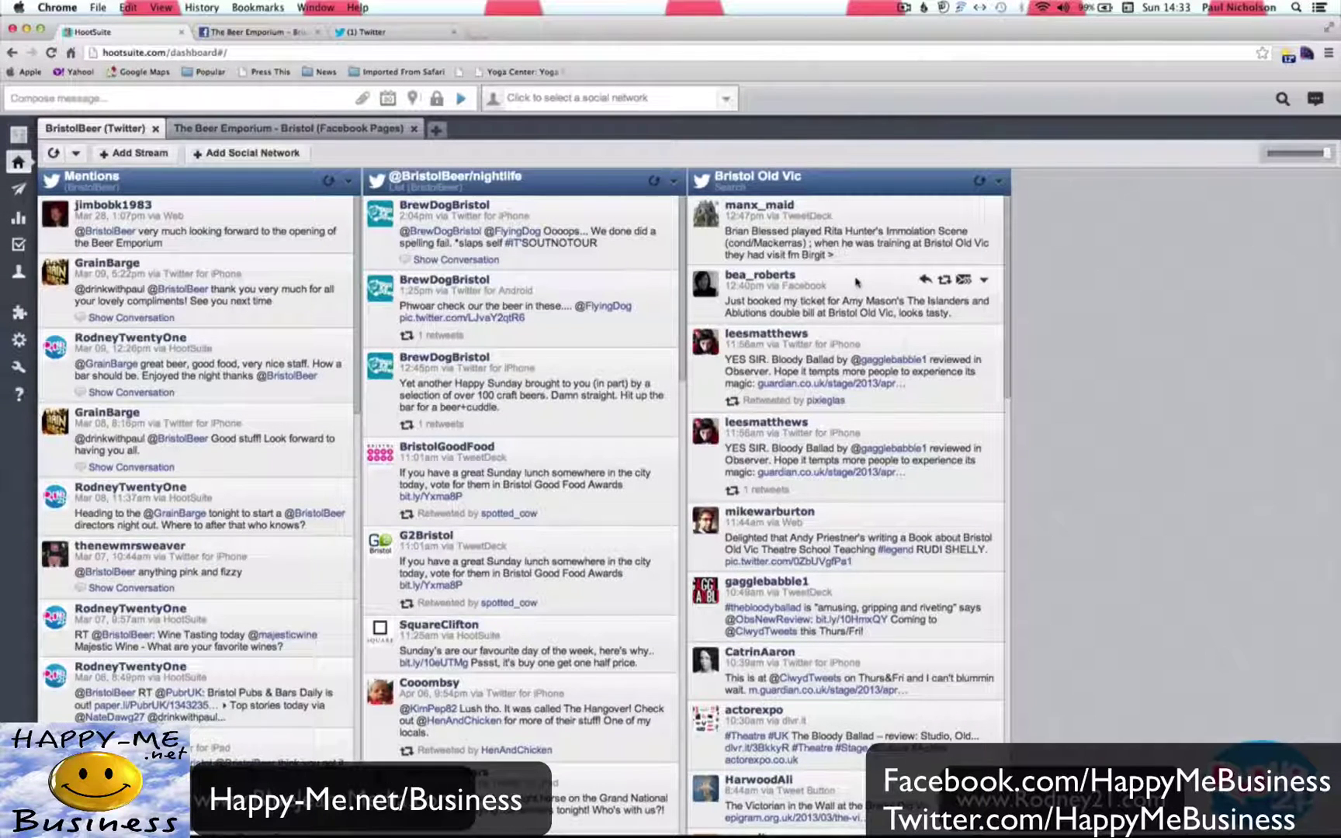
scroll(856, 282, down, 5)
scroll(857, 282, down, 2)
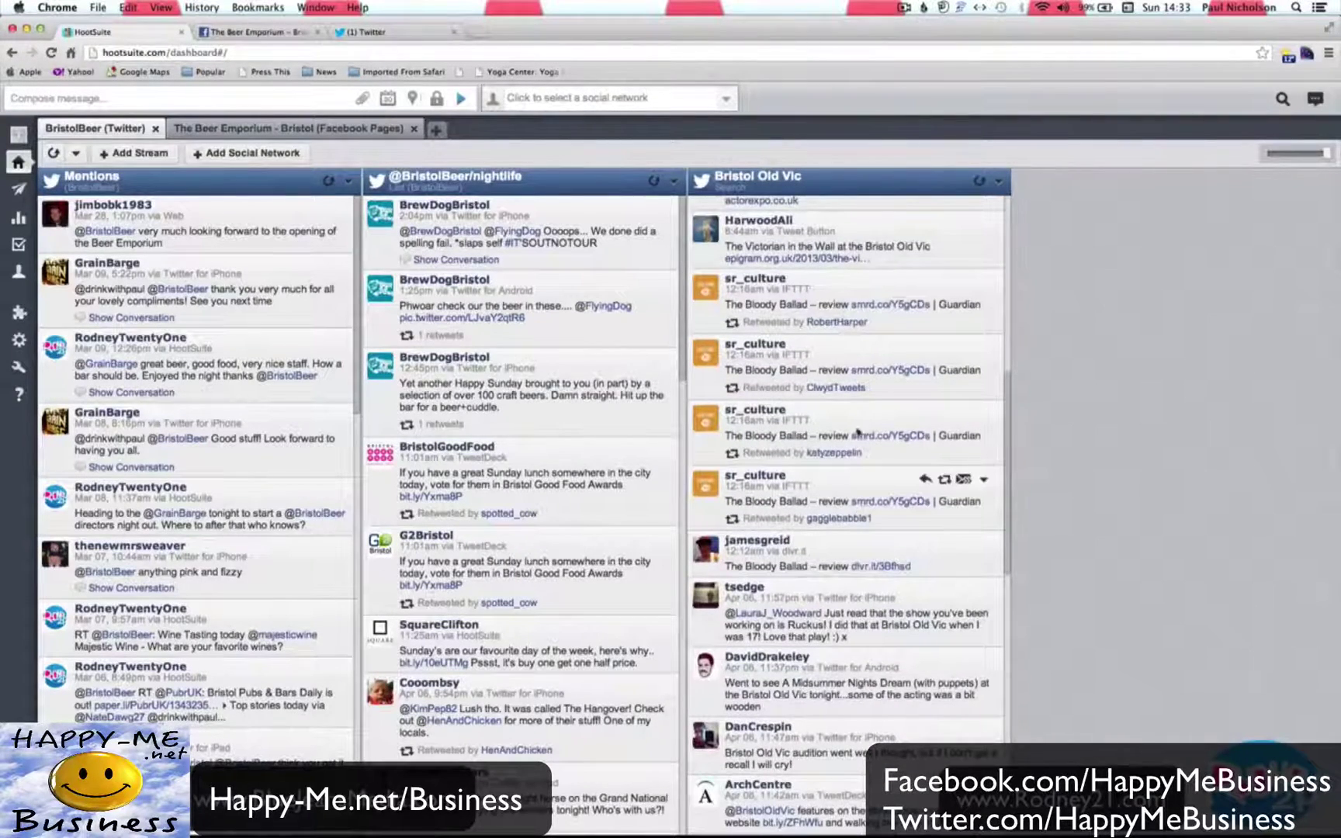
scroll(853, 473, down, 3)
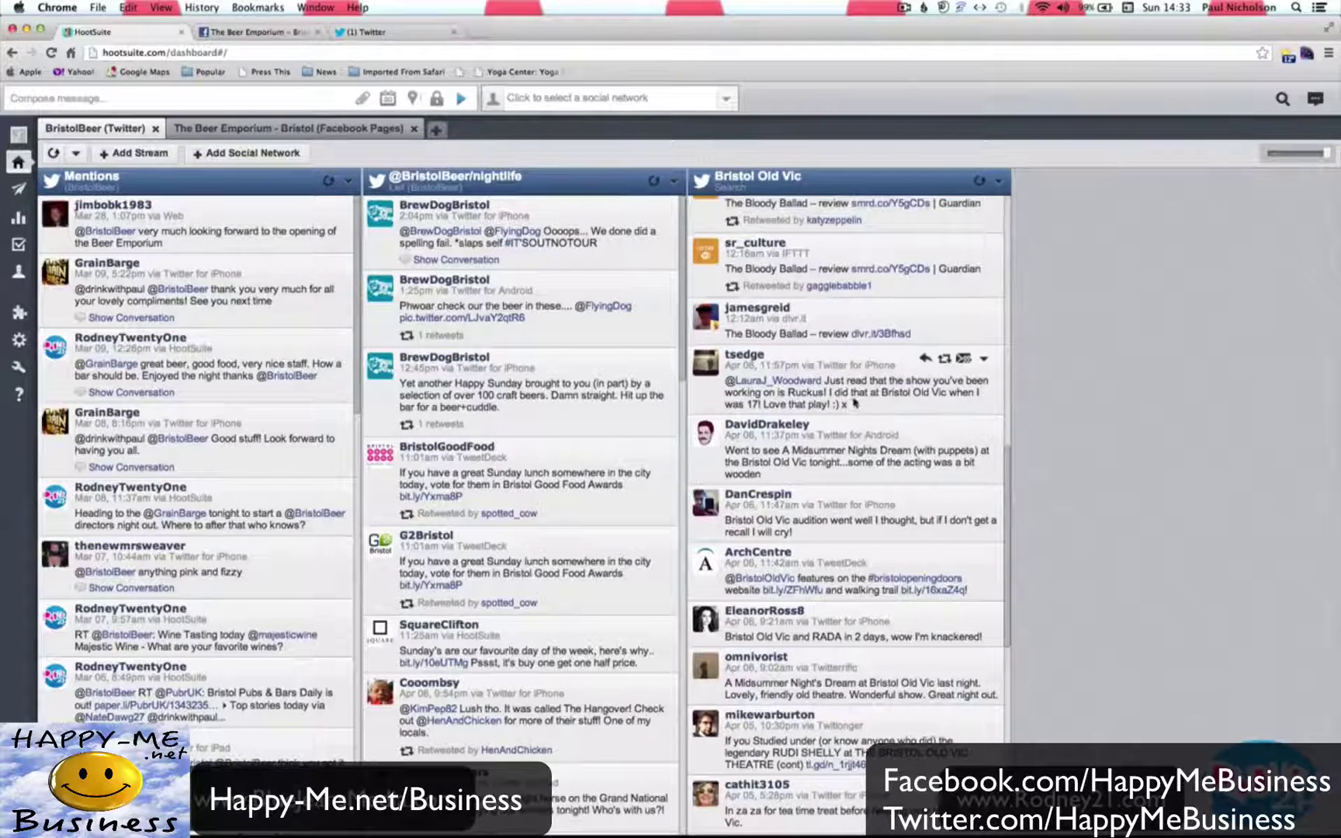
scroll(869, 460, up, 7)
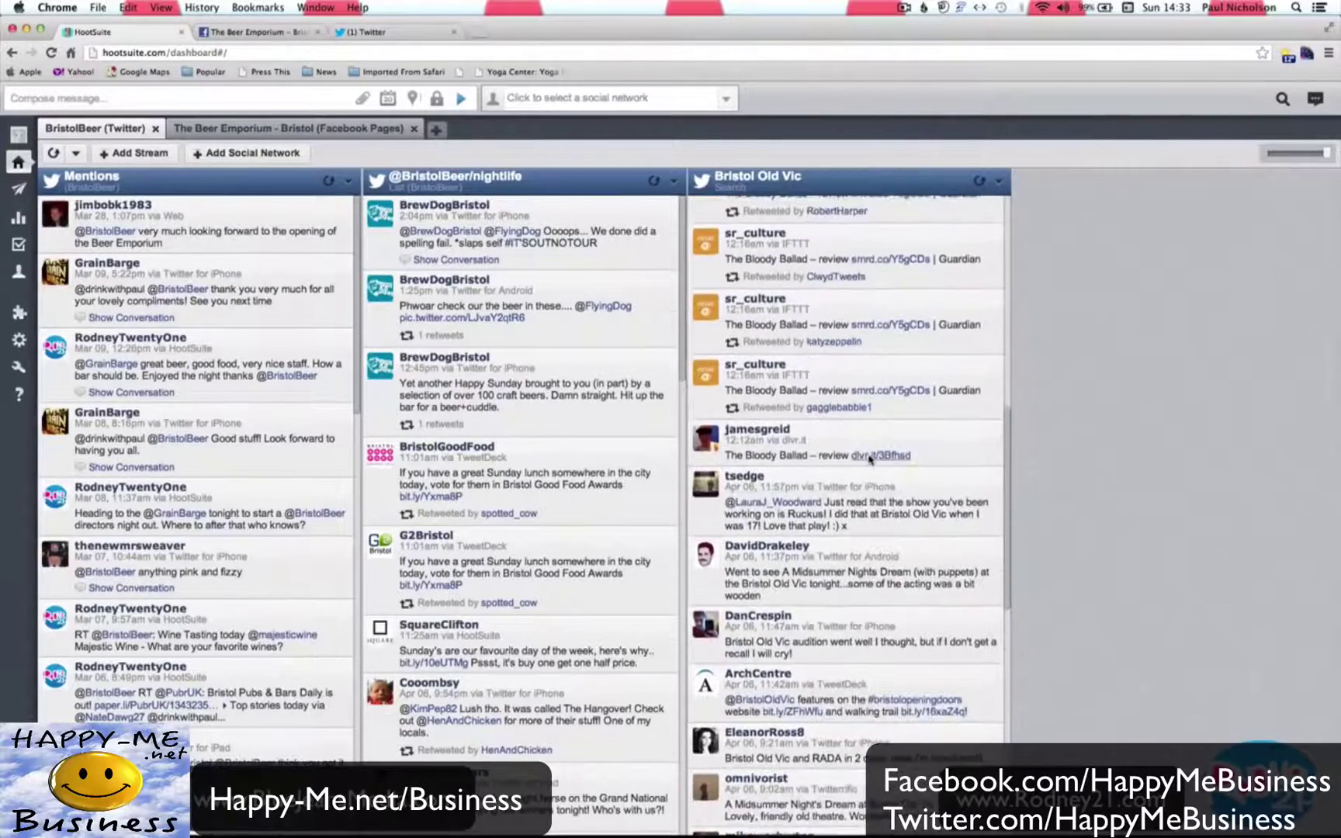
scroll(869, 459, up, 5)
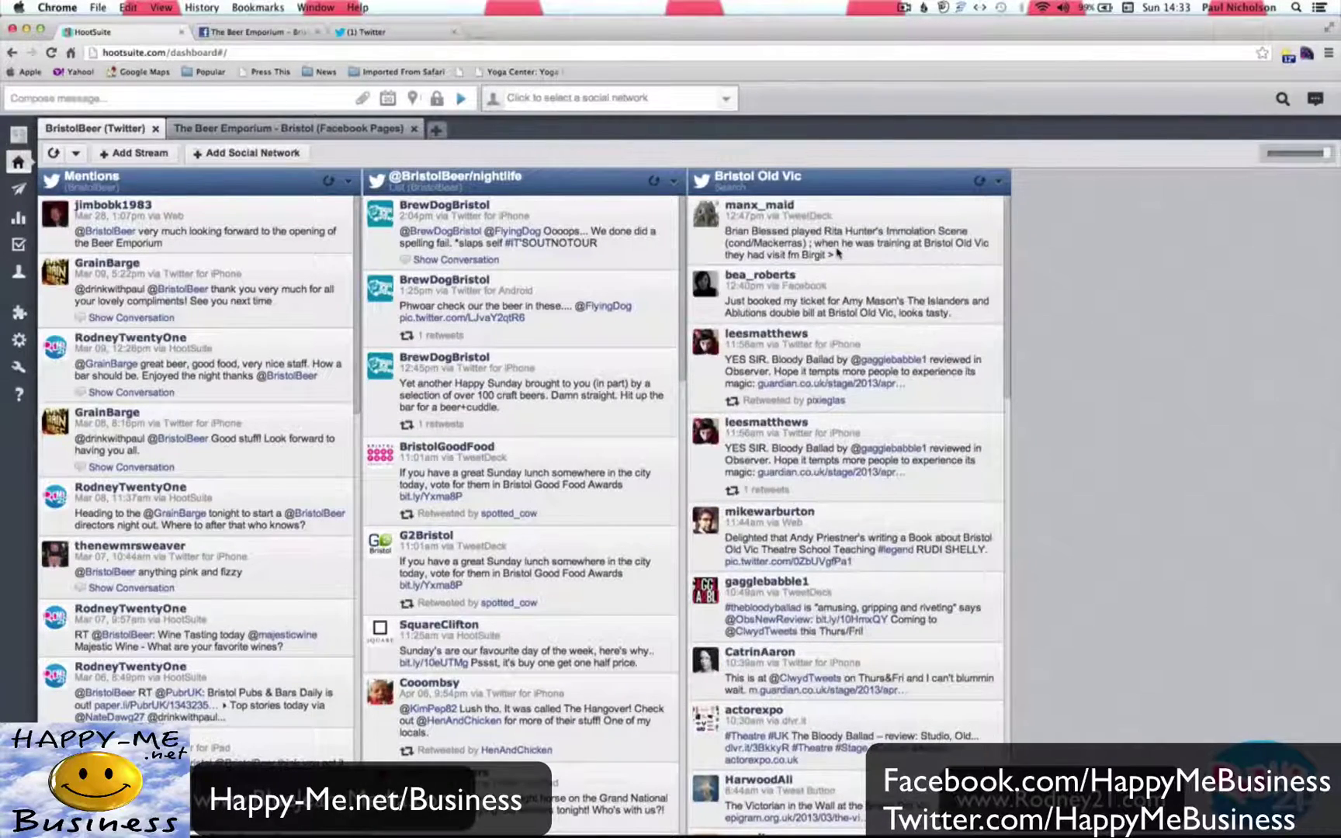
Add a search stream for the query 'Bristol Beer'.
click(353, 133)
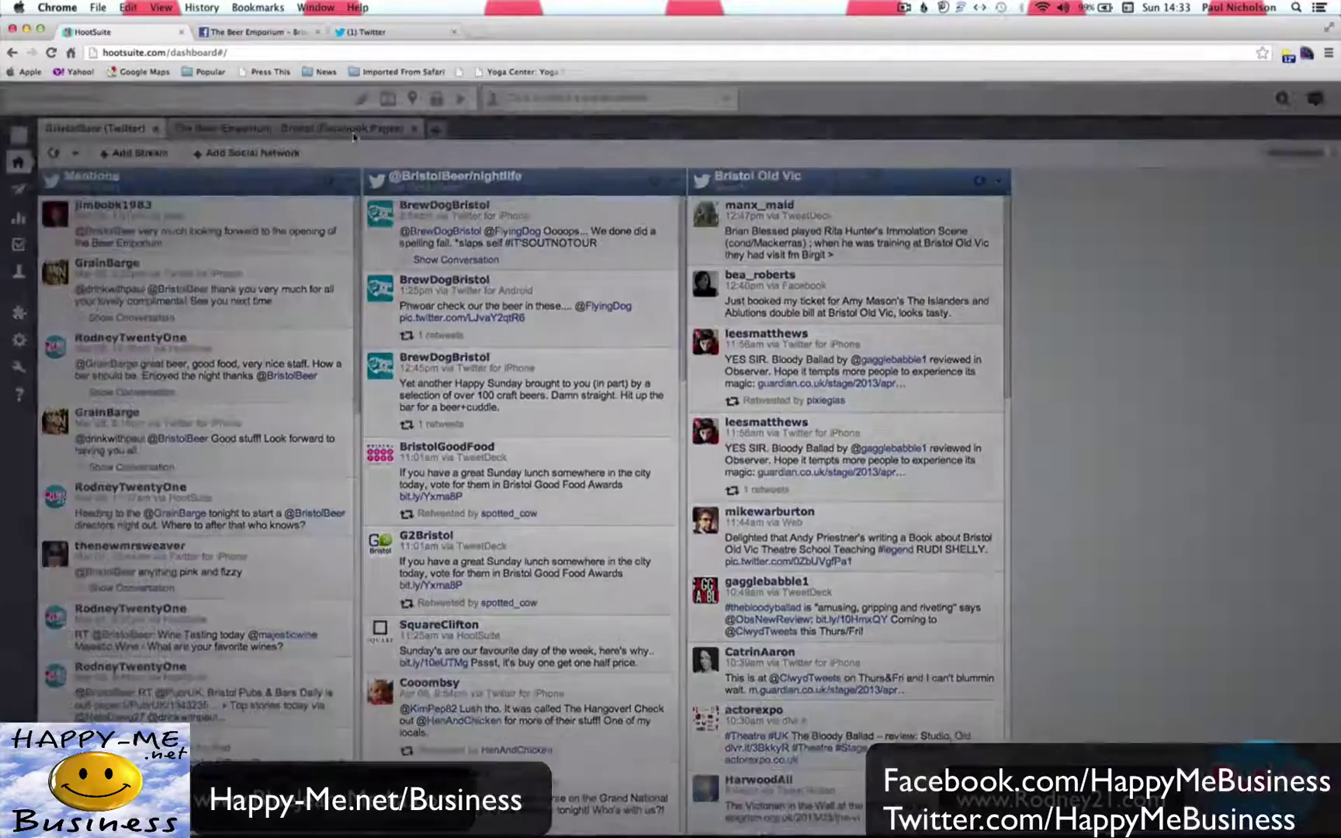
click(661, 162)
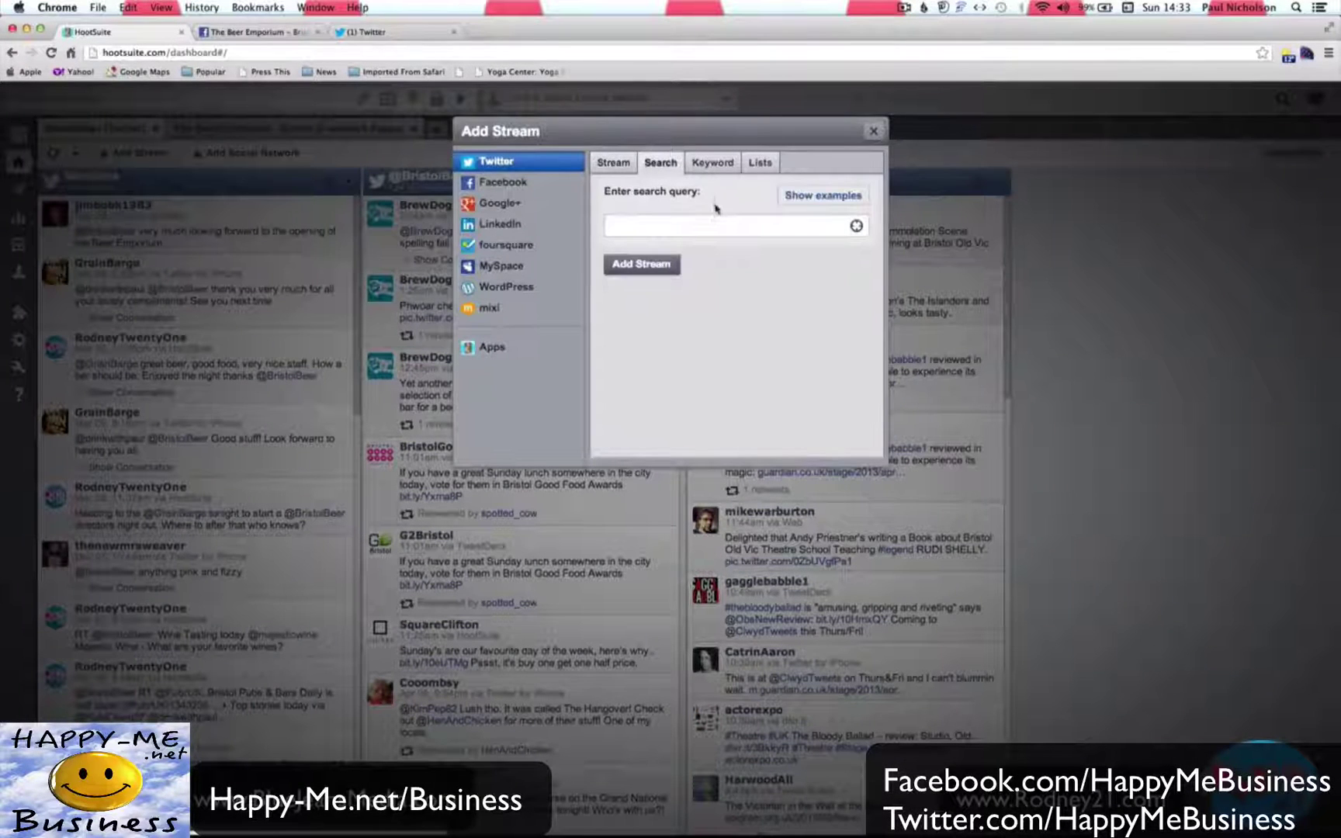
click(715, 223)
text(Bristol Beer)
click(669, 268)
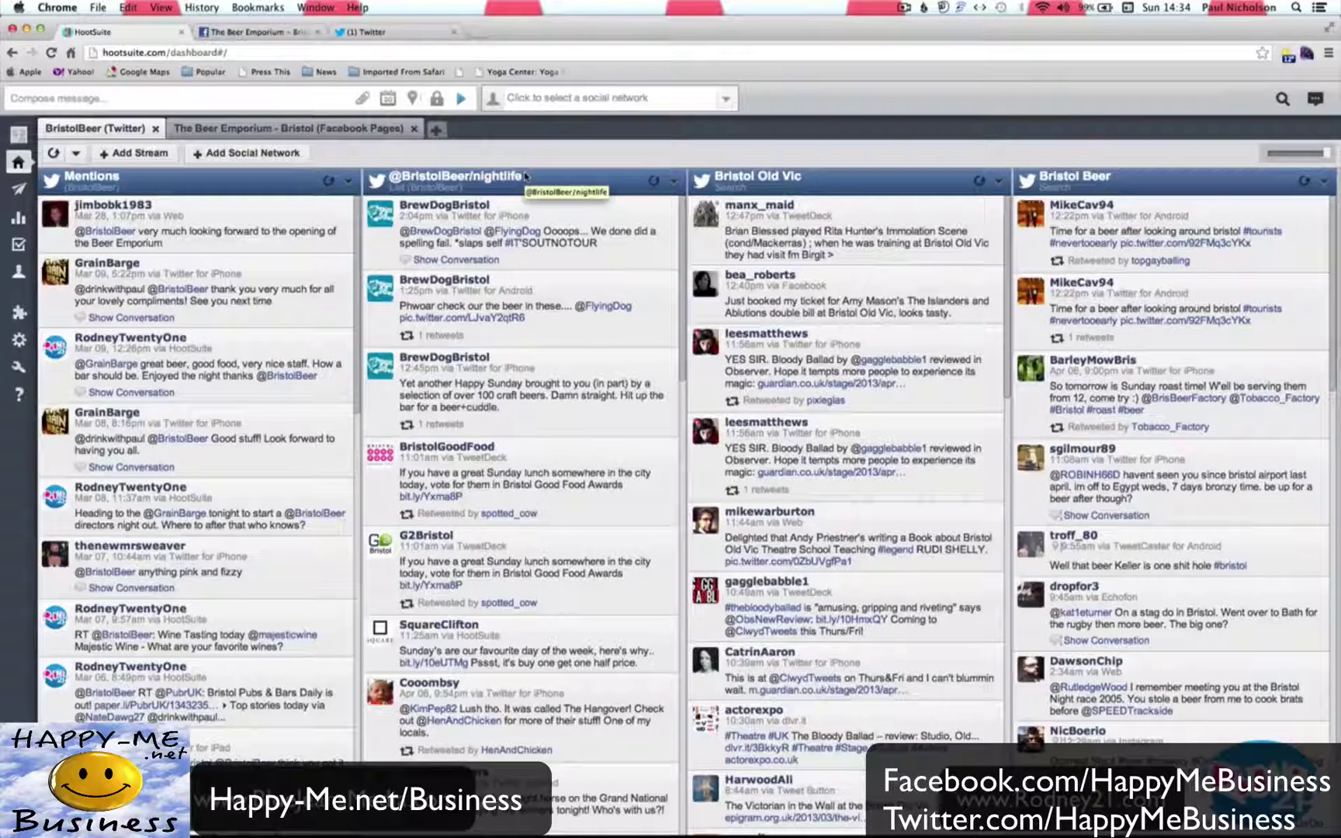
Choose BristolBeer, the personal Facebook profile and The Beer Emporium - Bristol as compose destinations.
click(210, 102)
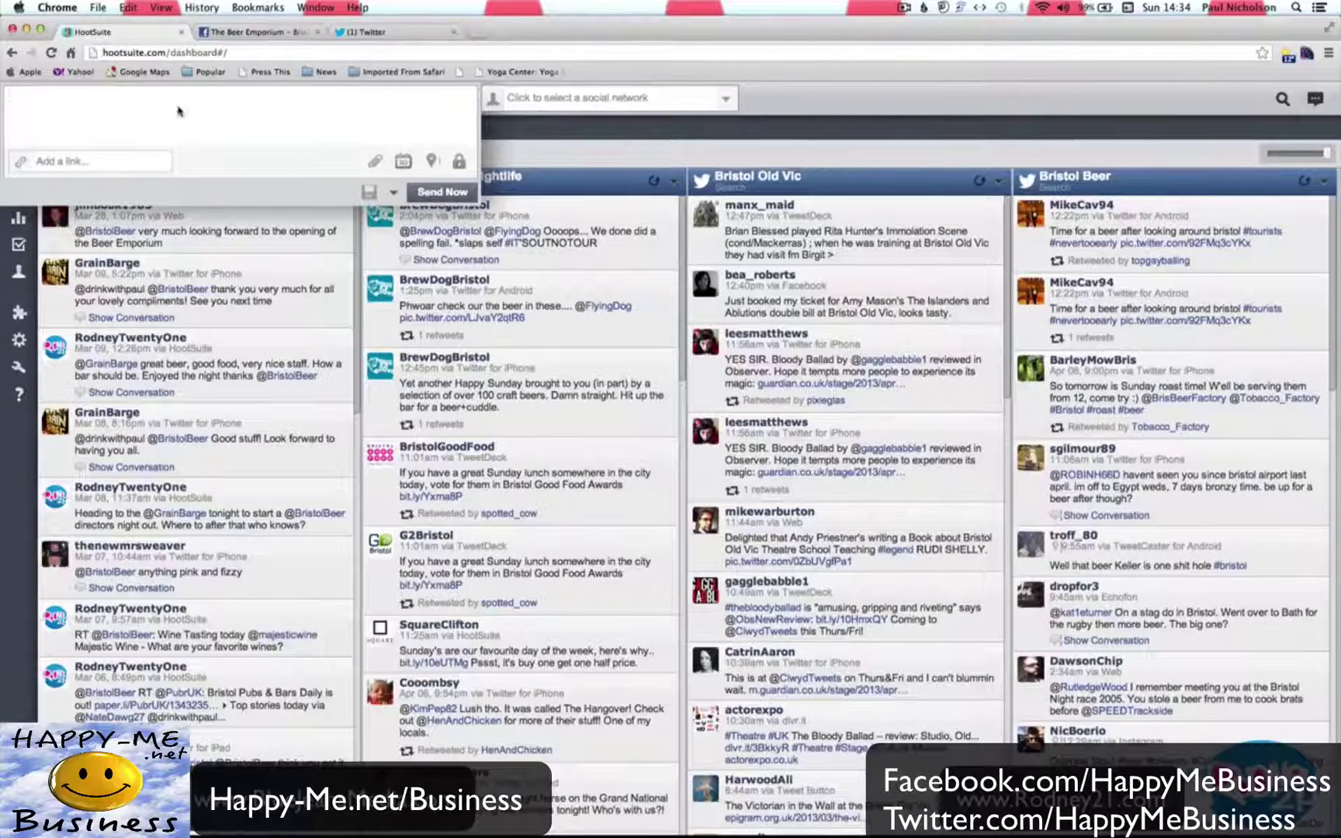
click(589, 99)
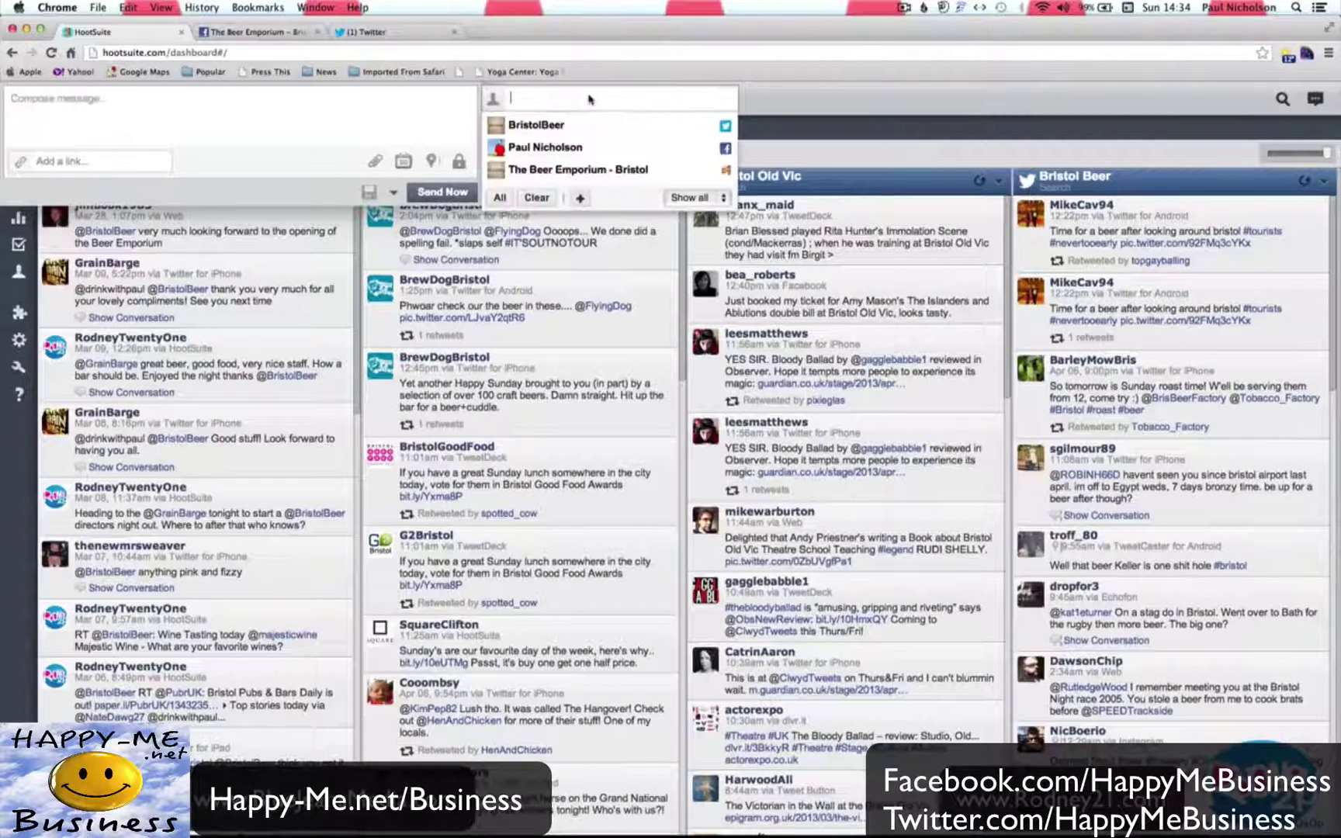
click(597, 126)
click(596, 131)
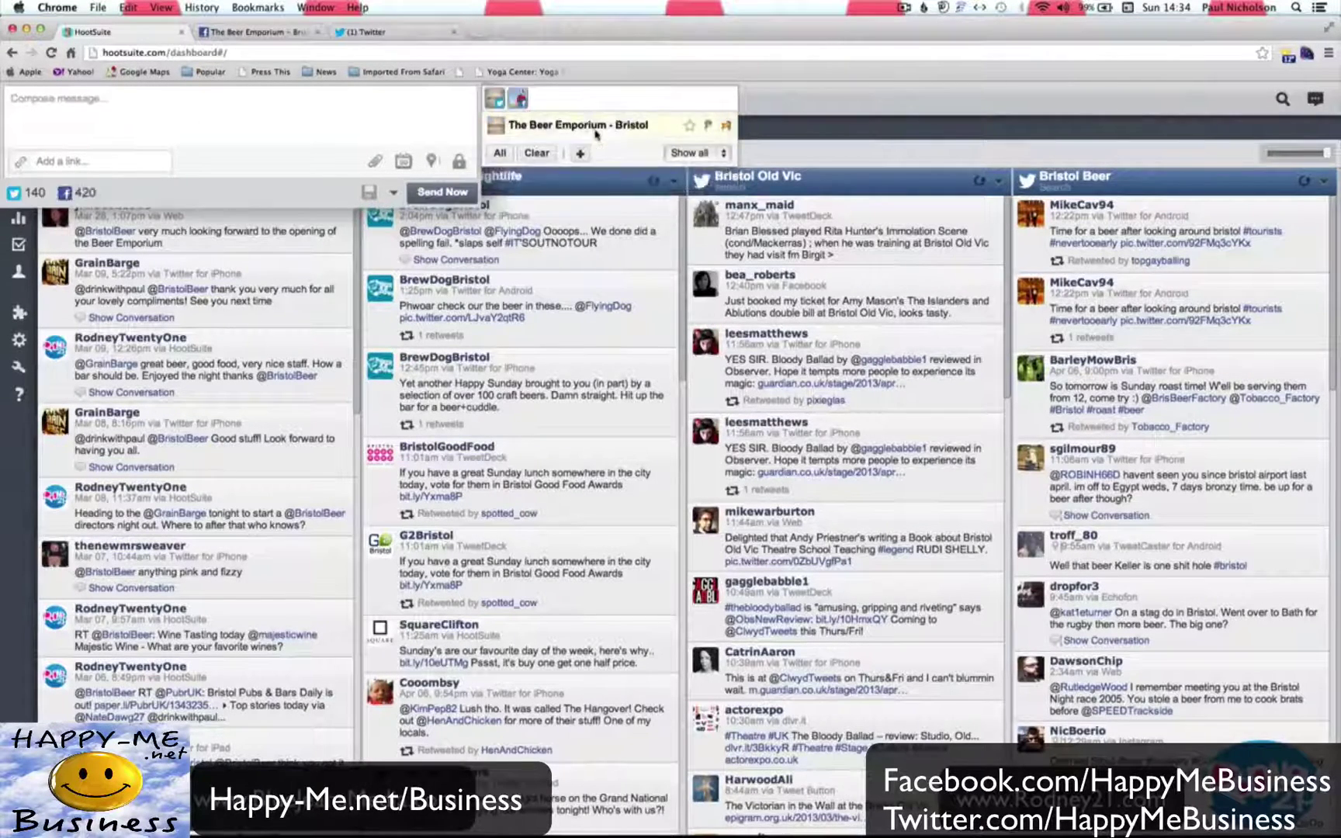
click(596, 132)
click(328, 116)
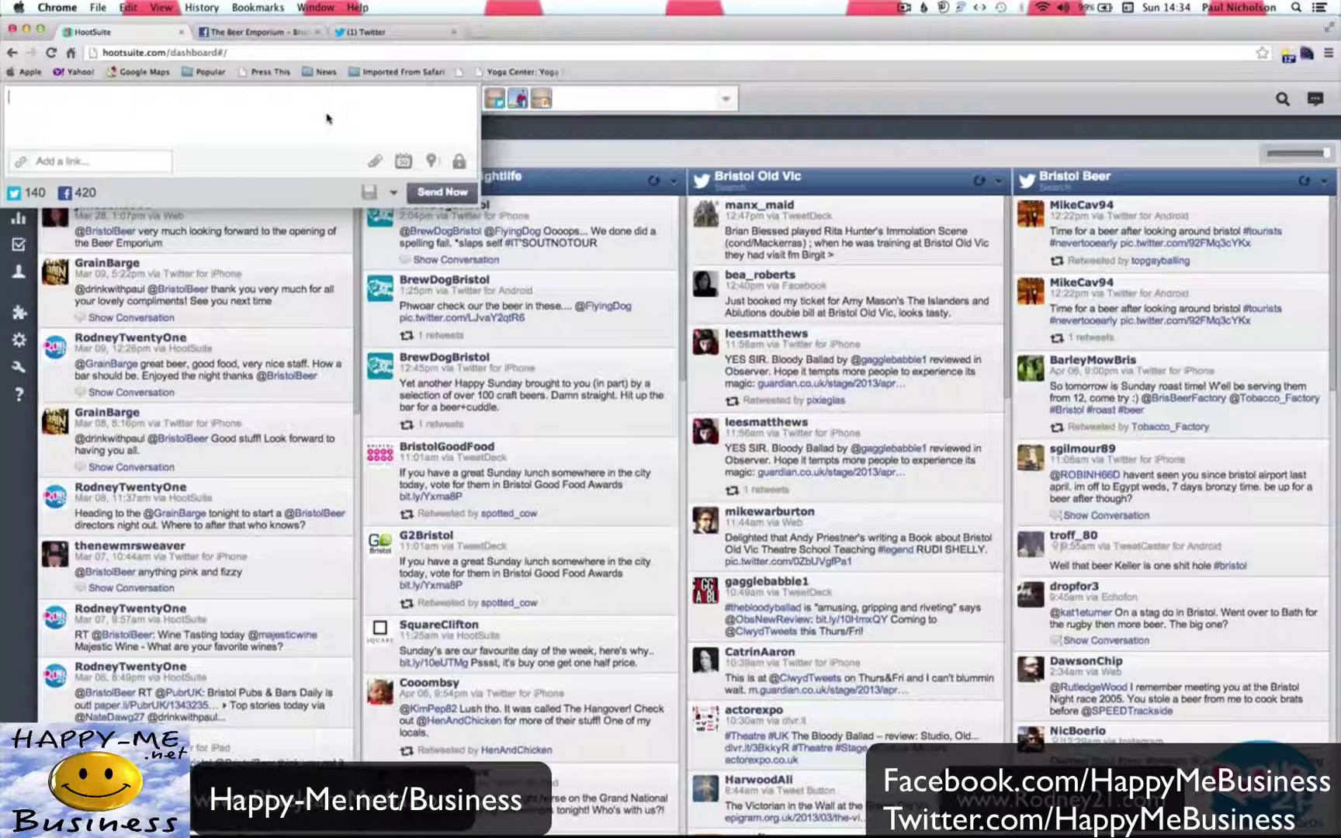
click(526, 158)
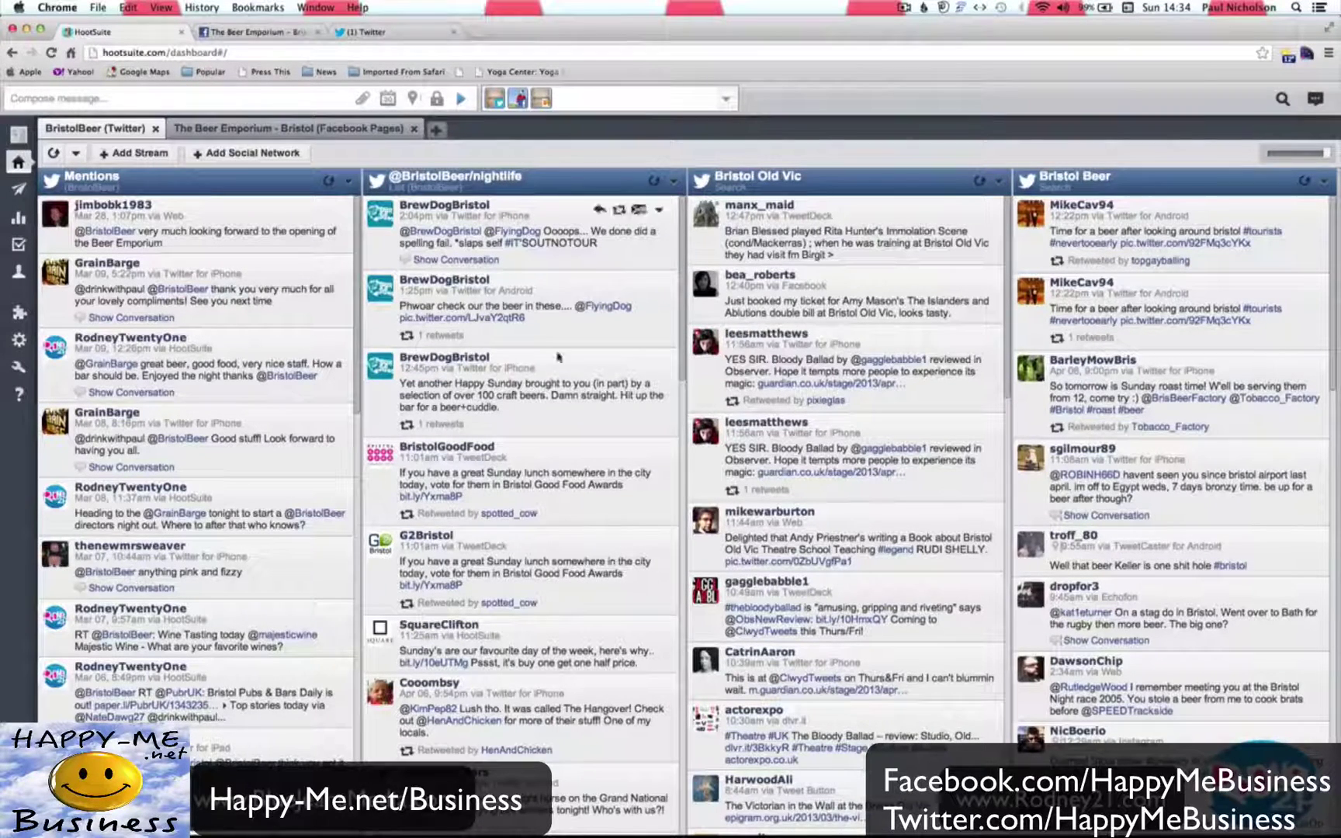
mouse_move(578, 819)
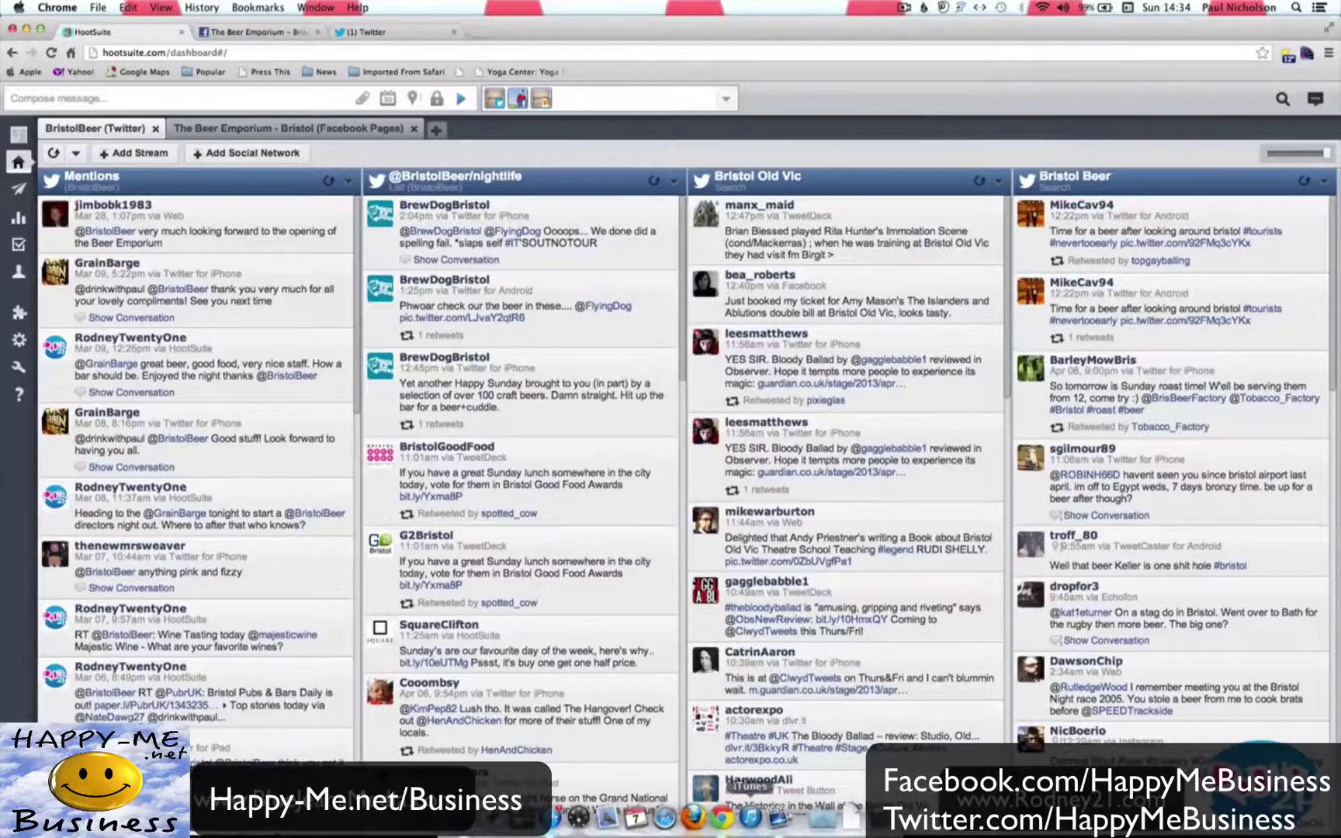